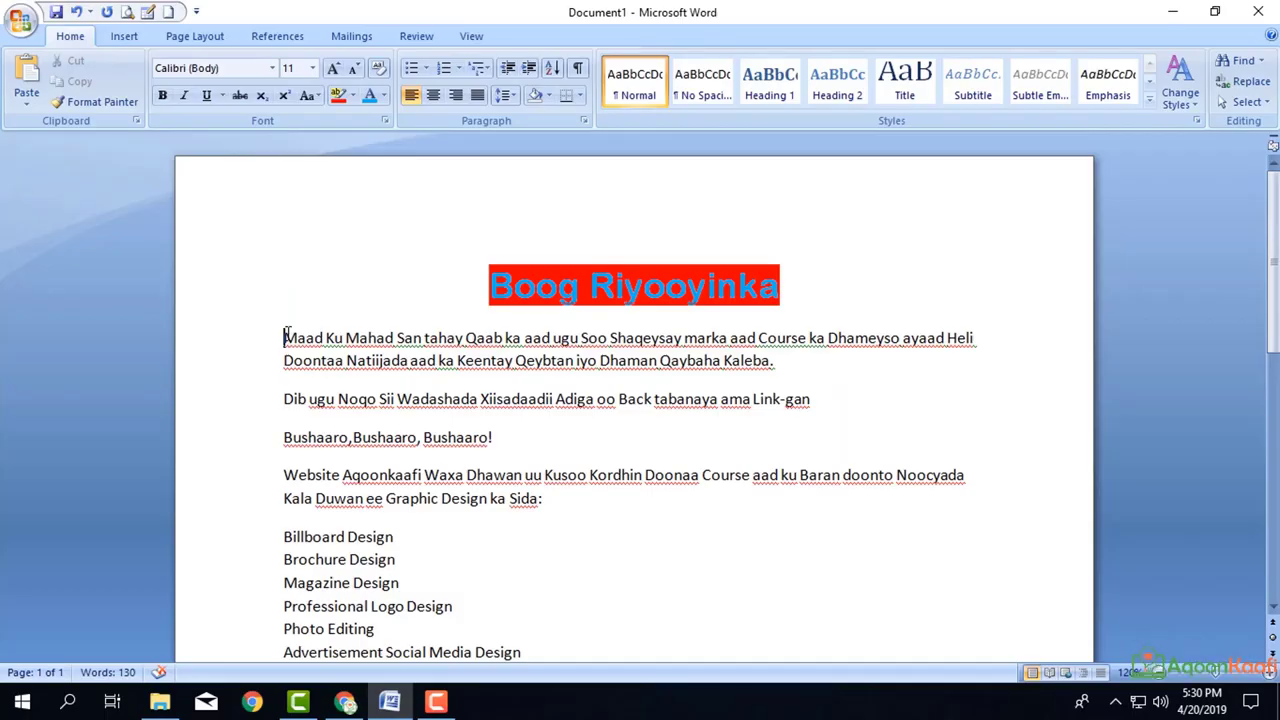
- Delete the Bushaaro line in Word and add G3 to the H3 formula in Excel
{"action": "left_click_drag", "start_coordinate": [286, 337], "coordinate": [776, 370]}
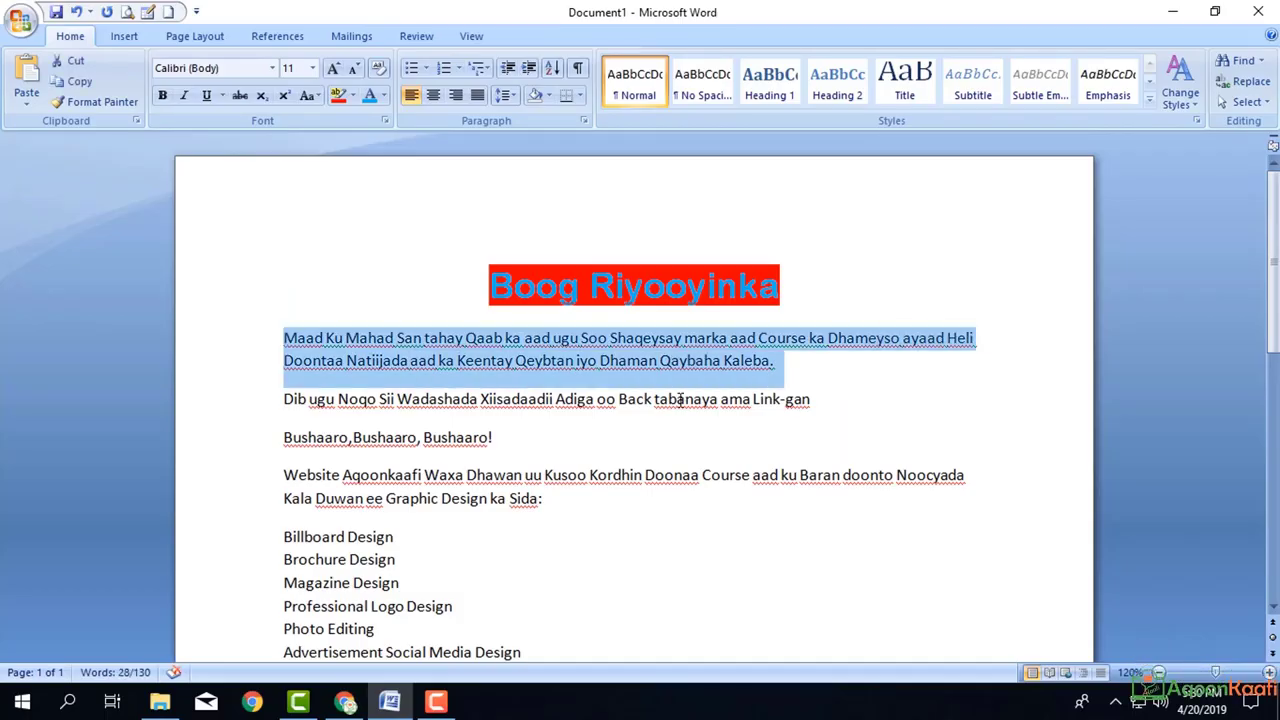
{"action": "left_click_drag", "start_coordinate": [283, 437], "coordinate": [500, 437]}
{"action": "key", "text": "Delete"}
{"action": "scroll", "coordinate": [400, 420], "scroll_direction": "down", "scroll_amount": 3}
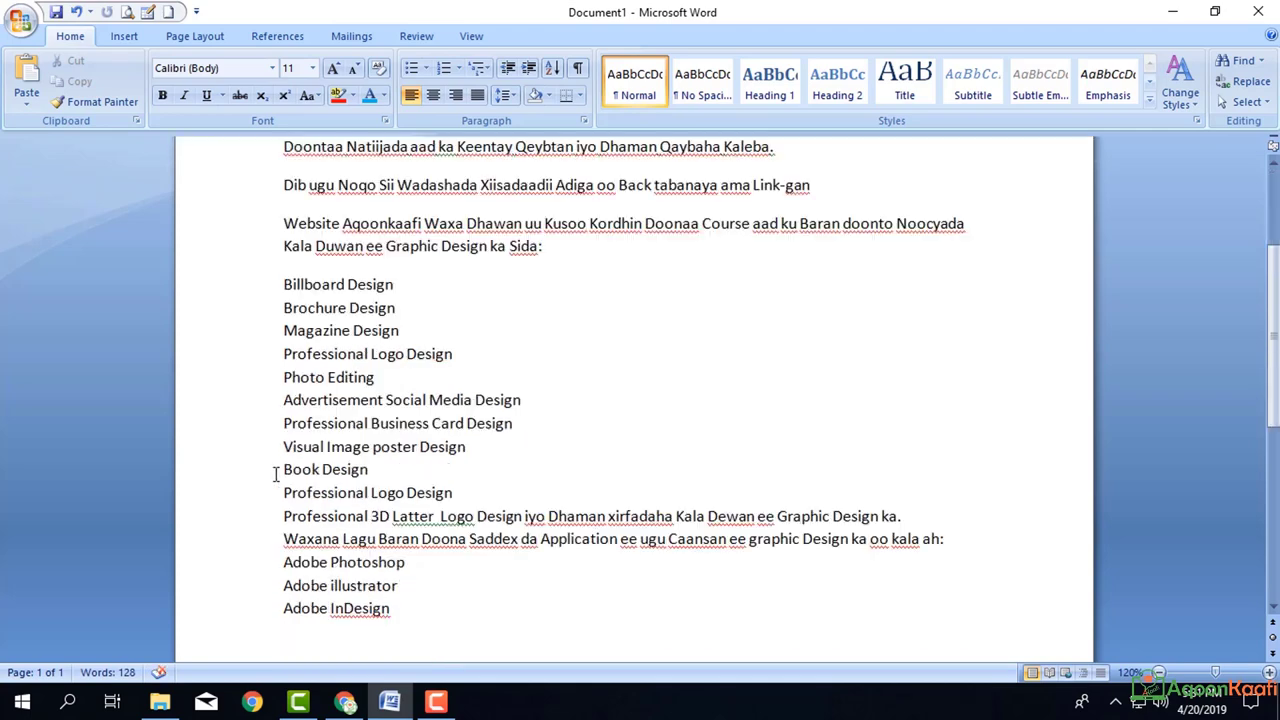
{"action": "mouse_move", "coordinate": [283, 284]}
{"action": "left_mouse_down"}
{"action": "mouse_move", "coordinate": [350, 332]}
{"action": "mouse_move", "coordinate": [460, 494]}
{"action": "left_mouse_up"}
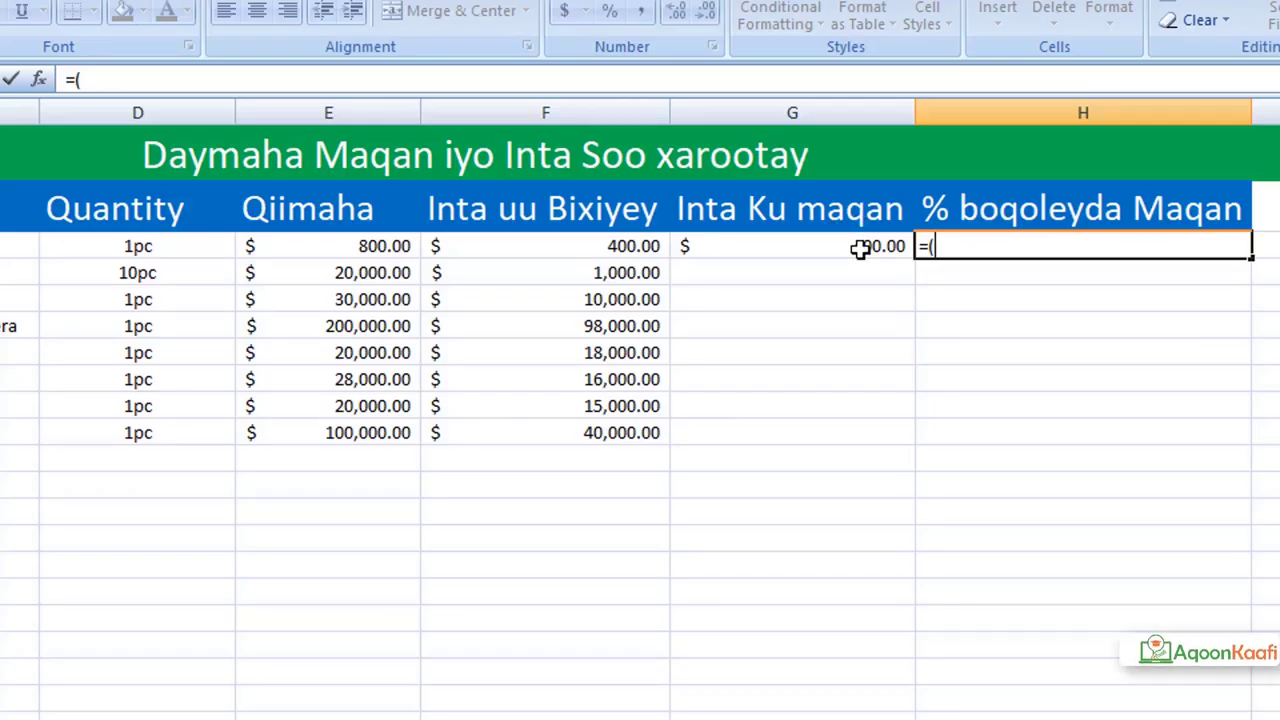
{"action": "left_click", "coordinate": [857, 247]}
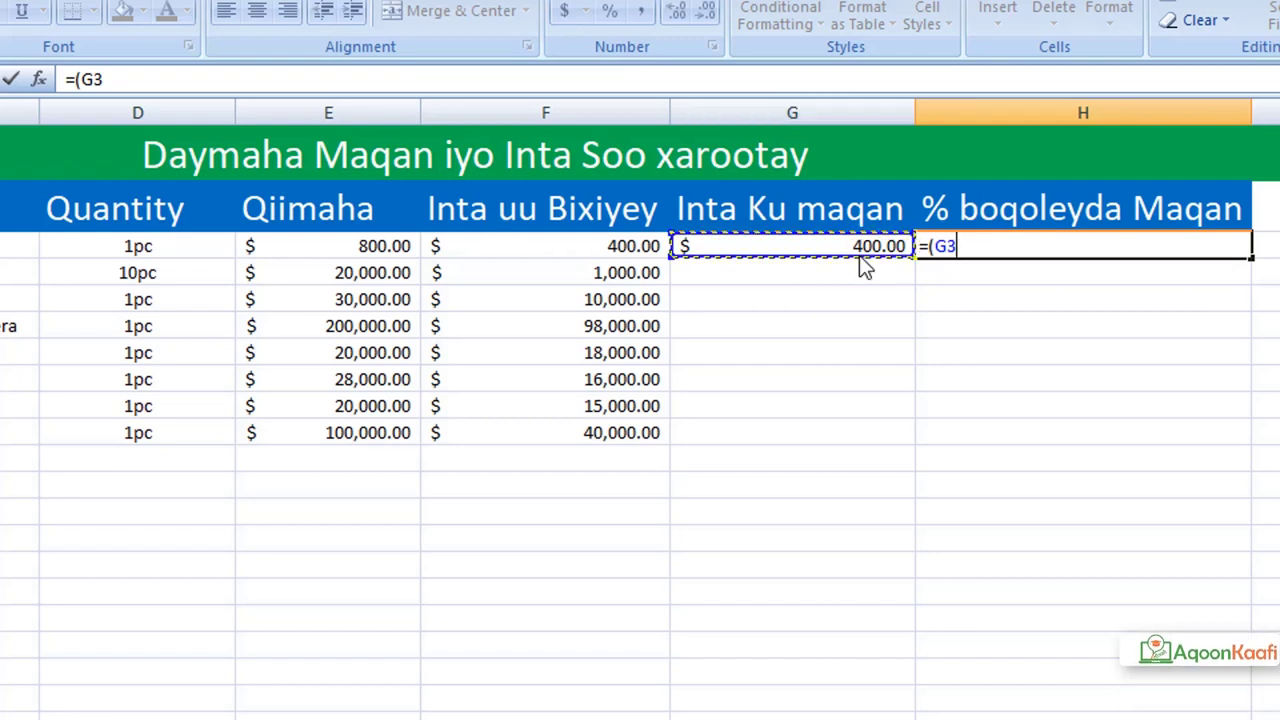
{"action": "type", "text": "-gan"}
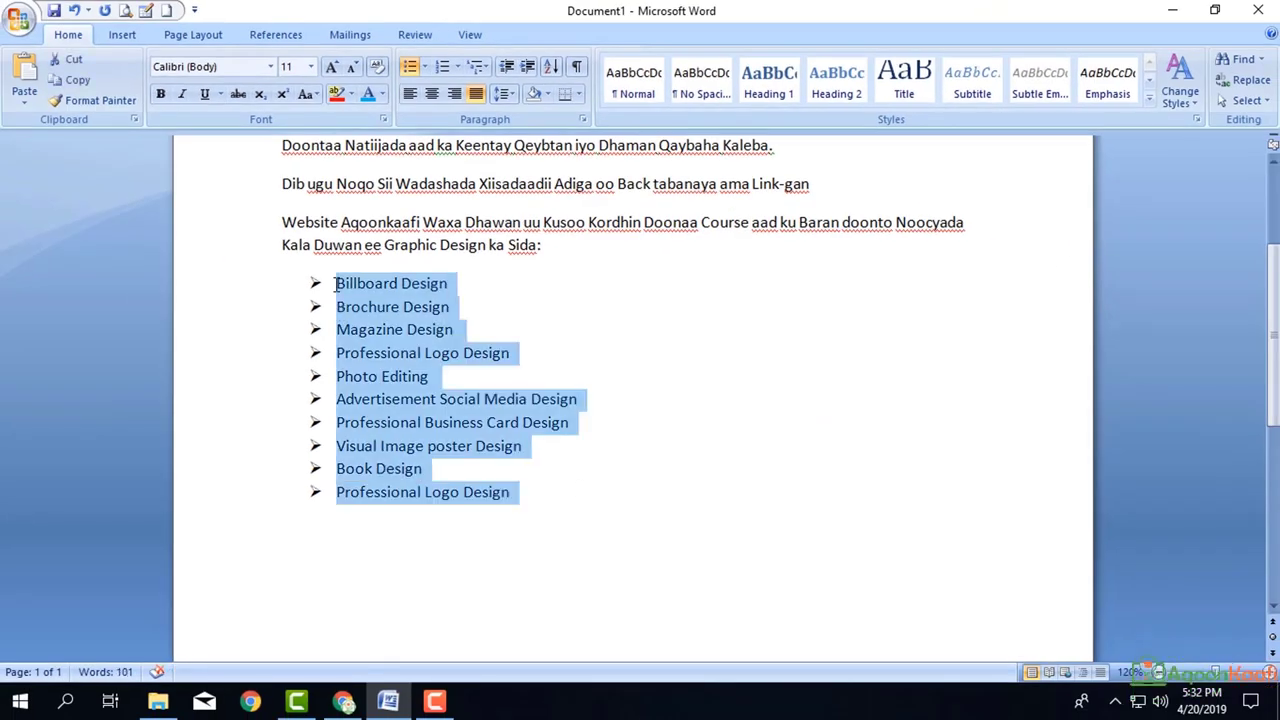
- Number the design list and make the three intro paragraphs 12 pt bold, italic, underlined
{"action": "left_click", "coordinate": [458, 66]}
{"action": "left_click", "coordinate": [535, 152]}
{"action": "scroll", "coordinate": [535, 300], "scroll_direction": "up", "scroll_amount": 3}
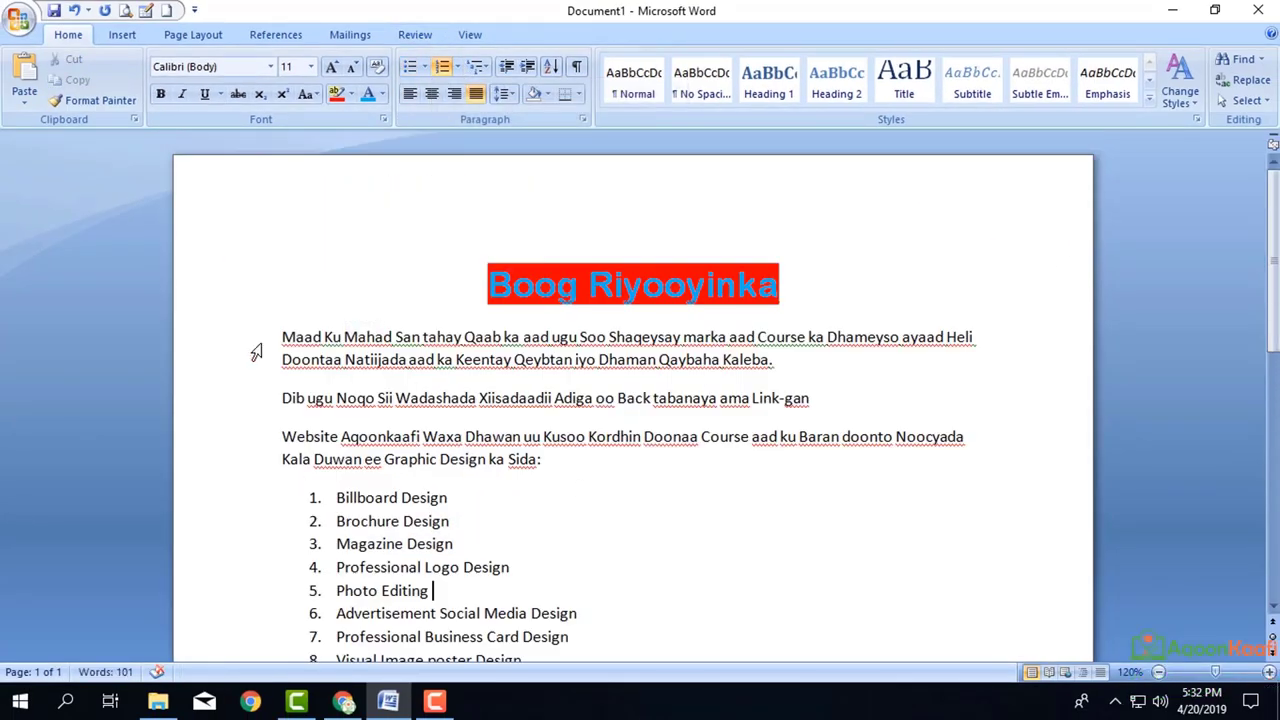
{"action": "left_click_drag", "start_coordinate": [282, 337], "coordinate": [660, 470]}
{"action": "left_click", "coordinate": [331, 66]}
{"action": "left_click", "coordinate": [160, 94]}
{"action": "left_click", "coordinate": [183, 95]}
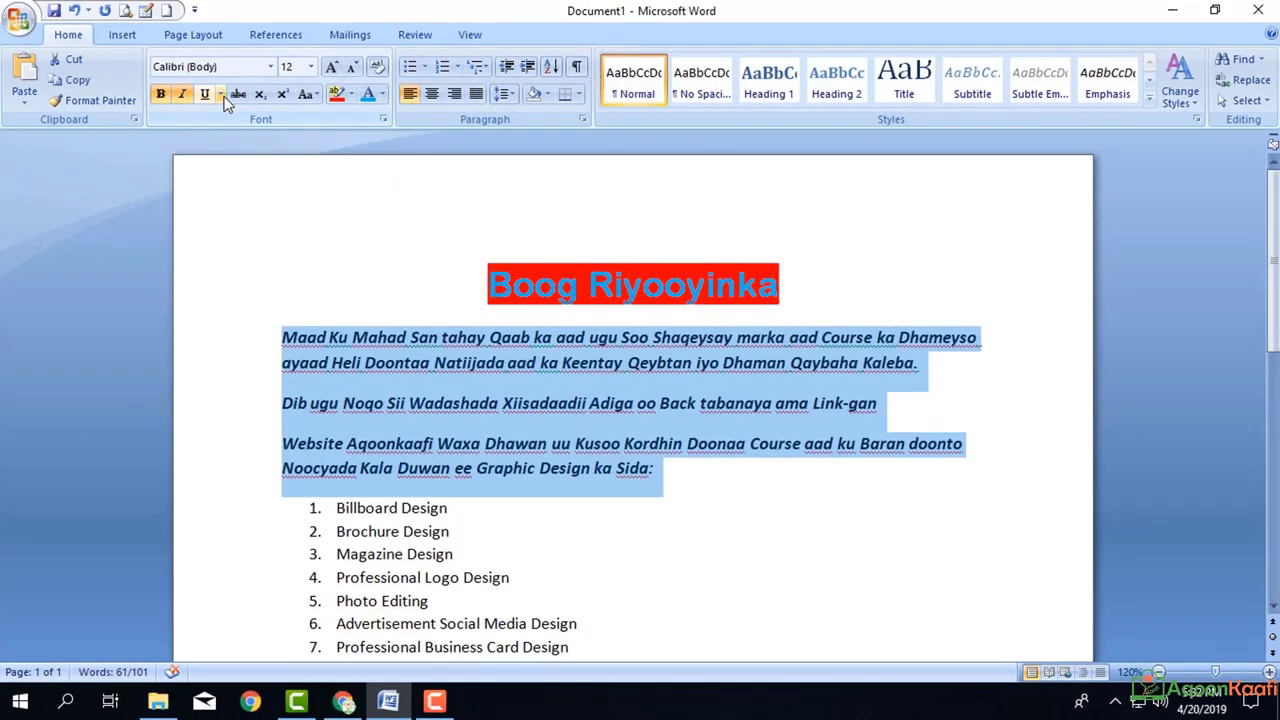
{"action": "left_click", "coordinate": [204, 94]}
{"action": "left_click", "coordinate": [934, 500]}
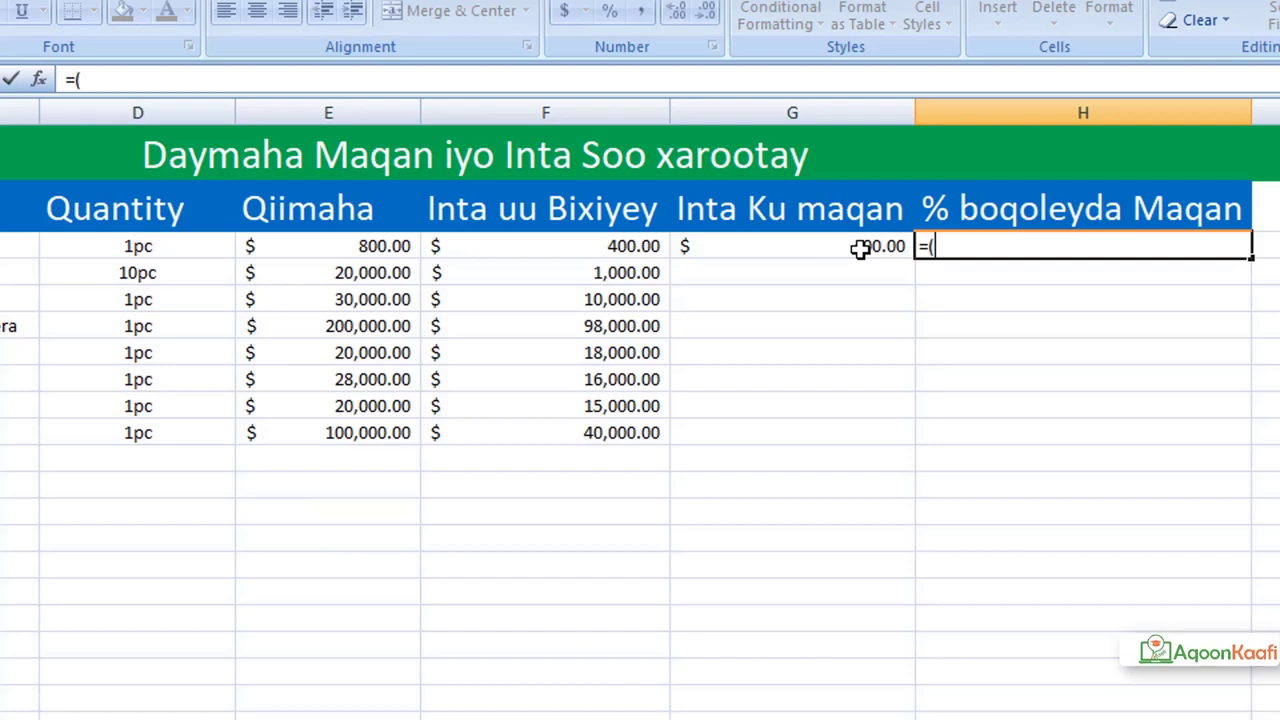
- Add G3 to the H3 formula, then duplicate the pink Fadlan Booqo shape, renaming Booqo to Isticmaal
{"action": "left_click", "coordinate": [860, 249]}
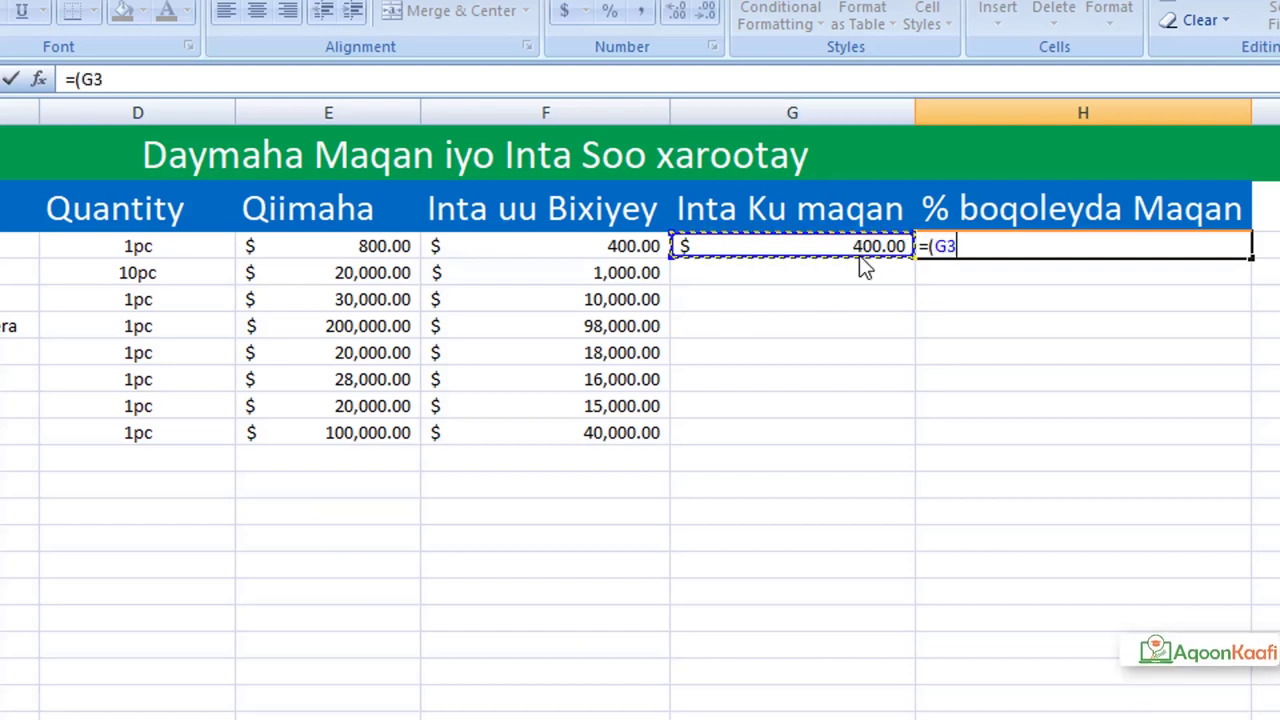
{"action": "type", "text": "-"}
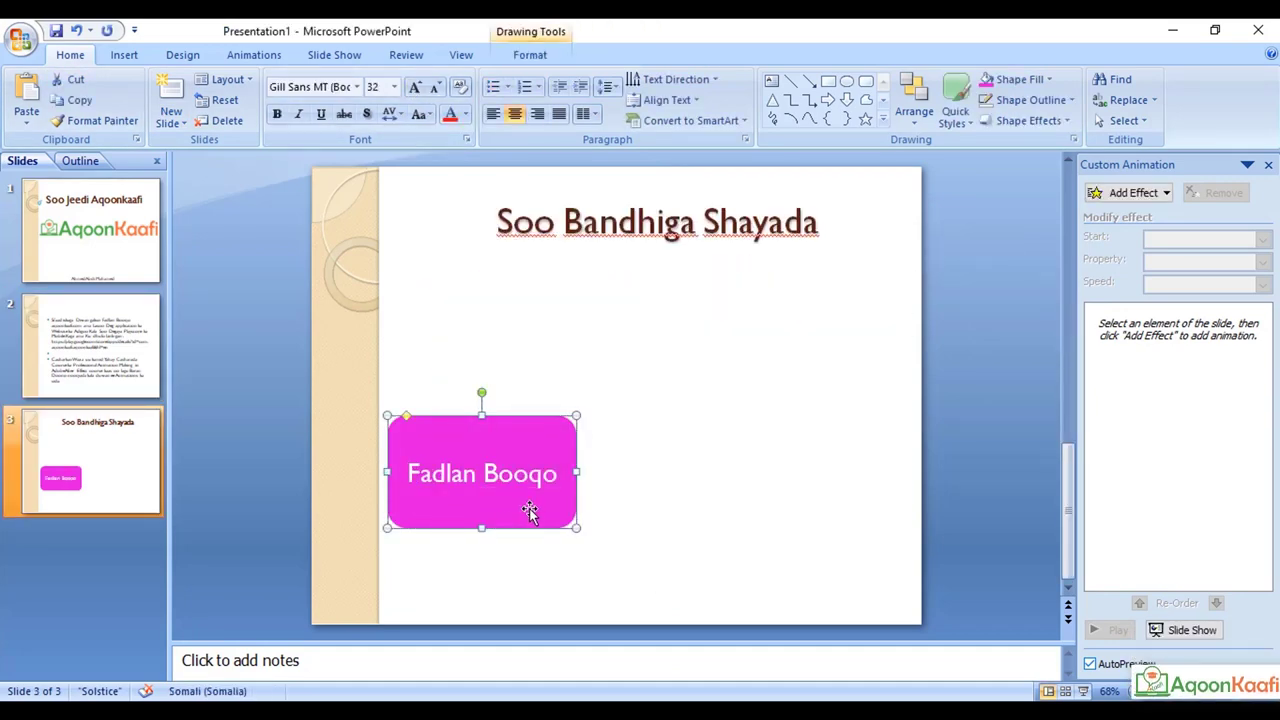
{"action": "left_click_drag", "start_coordinate": [530, 512], "coordinate": [728, 548]}
{"action": "double_click", "coordinate": [693, 492]}
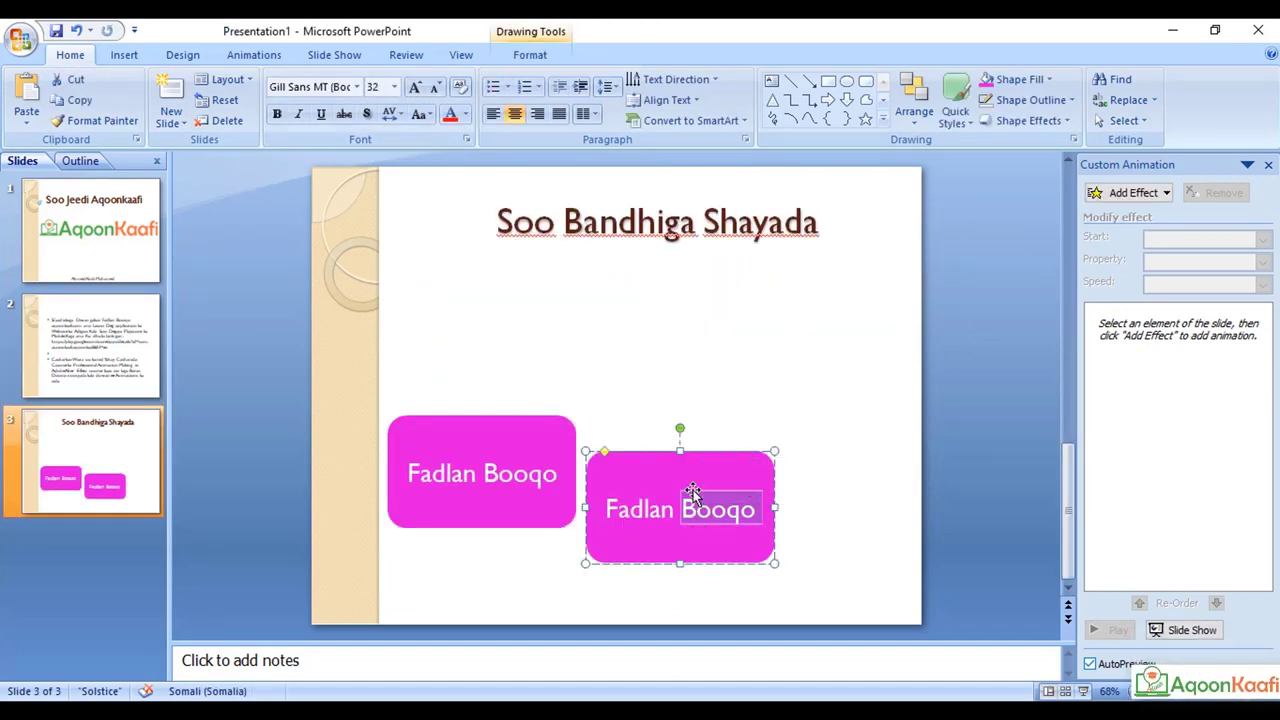
{"action": "type", "text": "Isticmaal"}
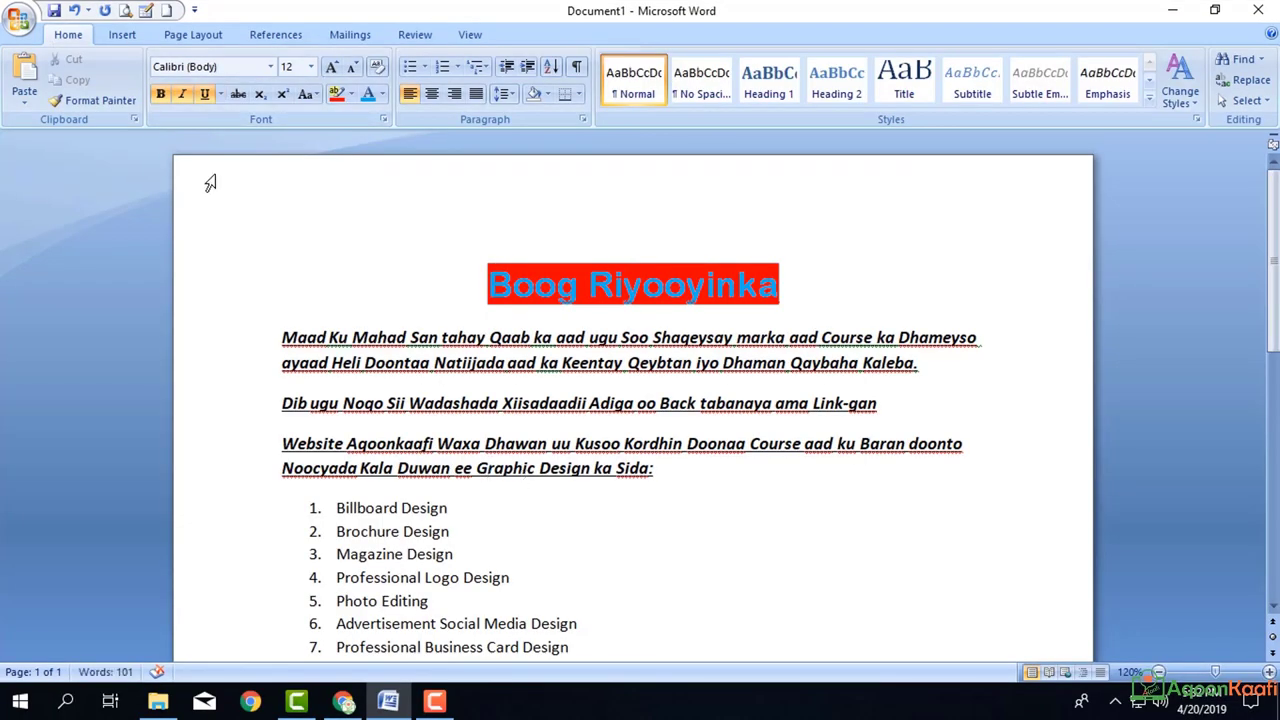
- Type '10.' before Maad at the start of the intro paragraphs
{"action": "left_click_drag", "start_coordinate": [282, 337], "coordinate": [658, 470]}
{"action": "left_click", "coordinate": [280, 340]}
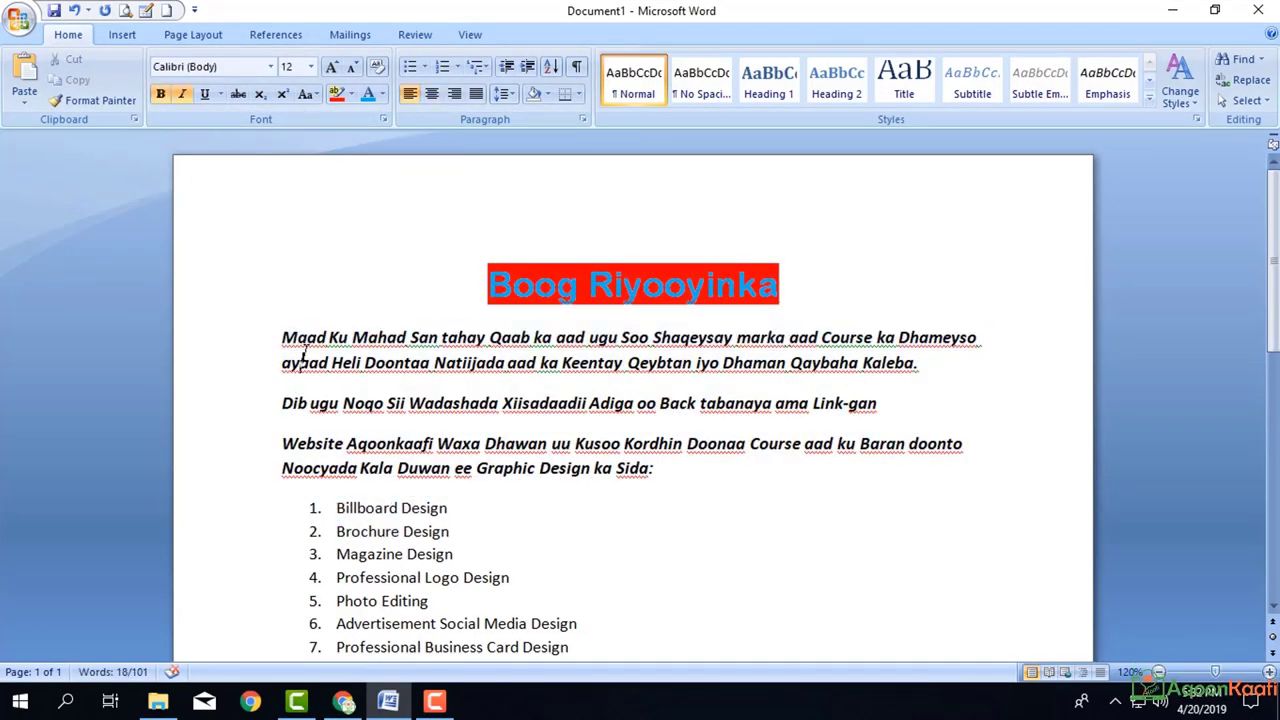
{"action": "type", "text": "10."}
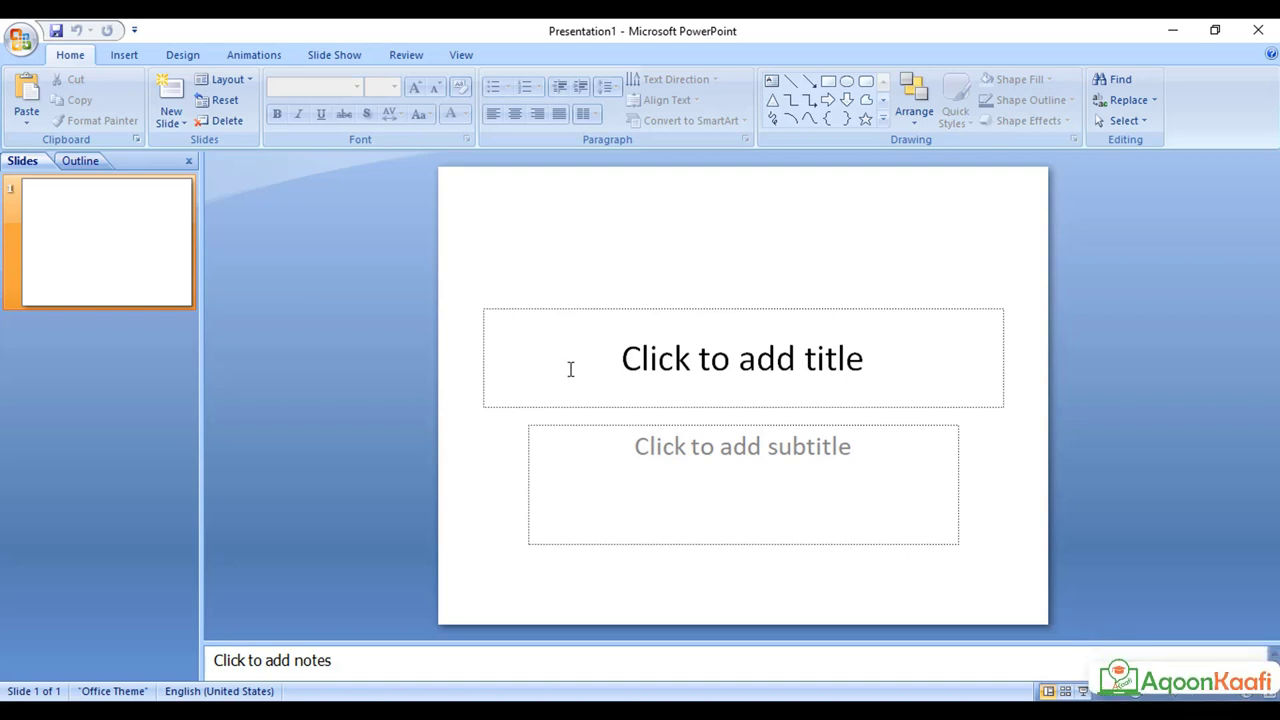
- Title the slide 'Soo Jeedintii' plus the presenter's first name, and enter the presenter's full name as subtitle
{"action": "left_click", "coordinate": [612, 367]}
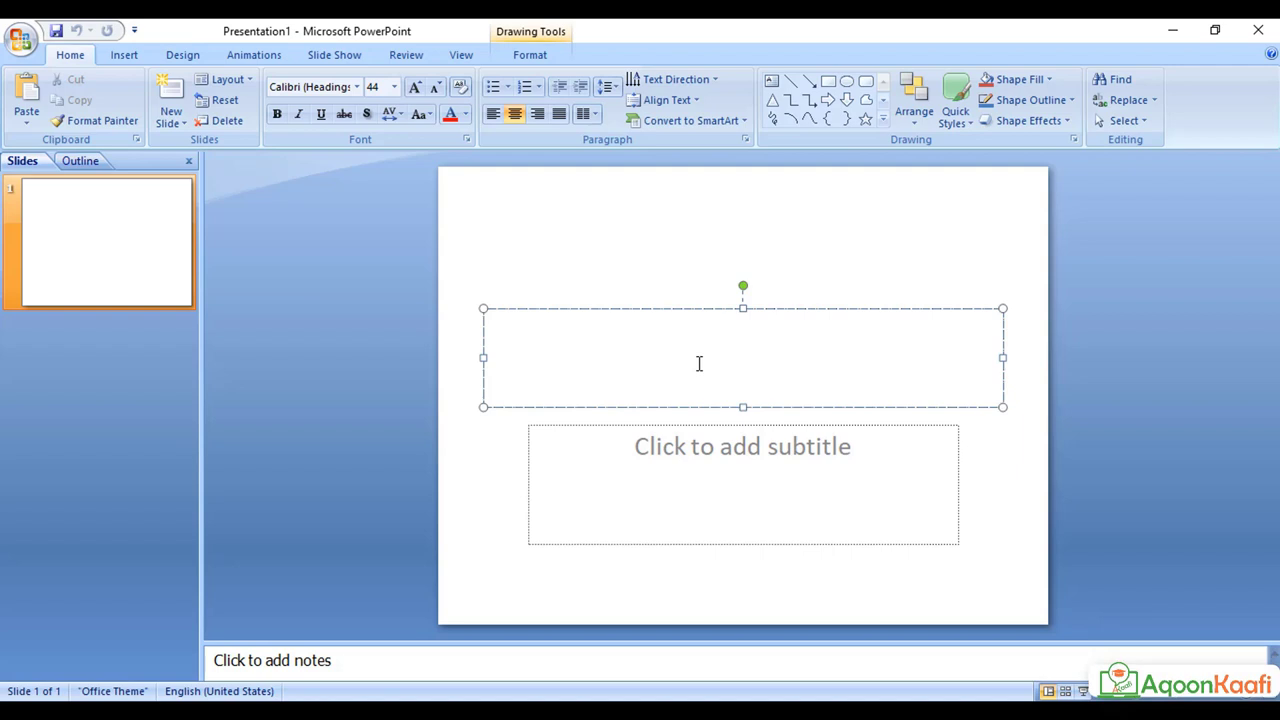
{"action": "left_click", "coordinate": [800, 440]}
{"action": "left_click", "coordinate": [763, 344]}
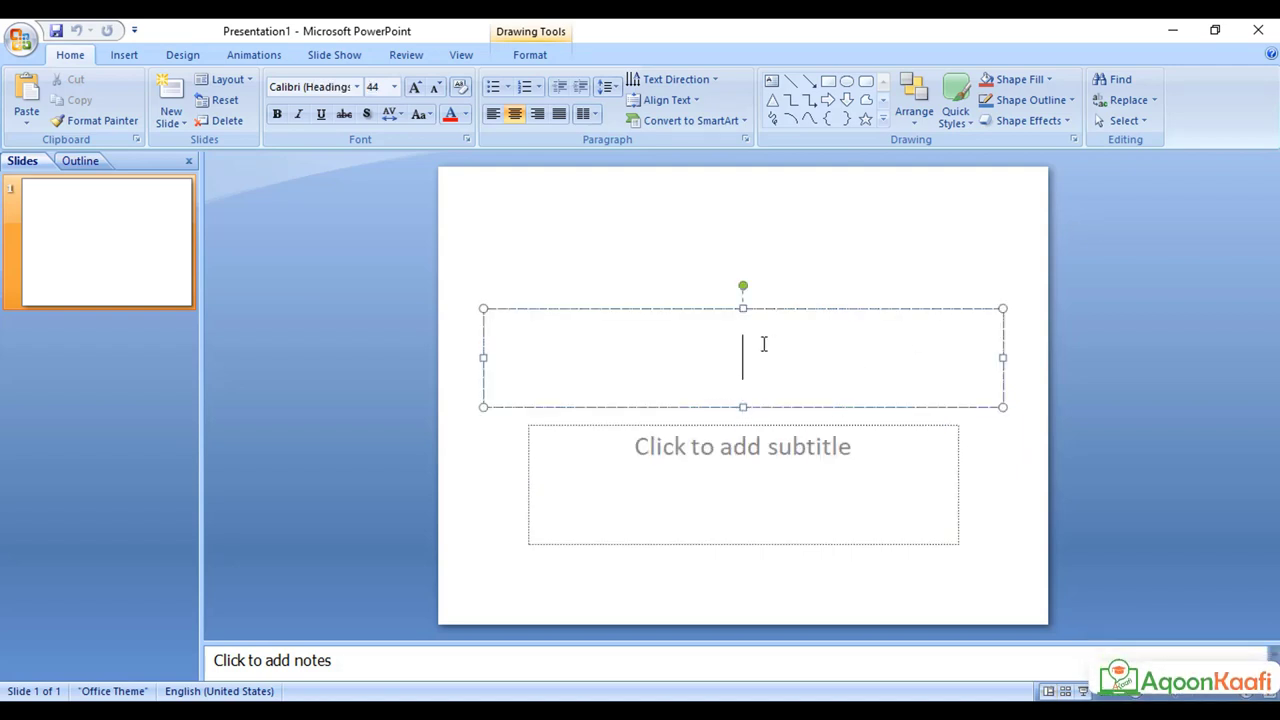
{"action": "type", "text": "Soo Jeedintii Ahmed"}
{"action": "left_click", "coordinate": [740, 459]}
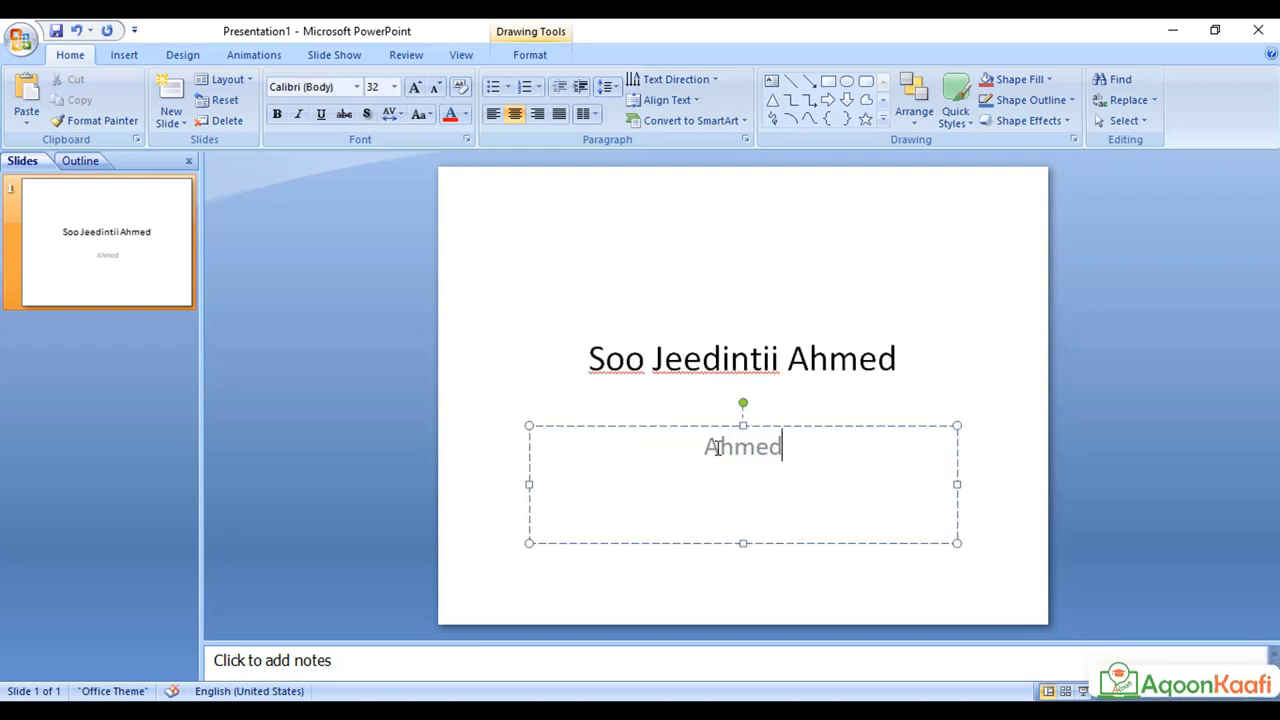
{"action": "type", "text": "Abdi M"}
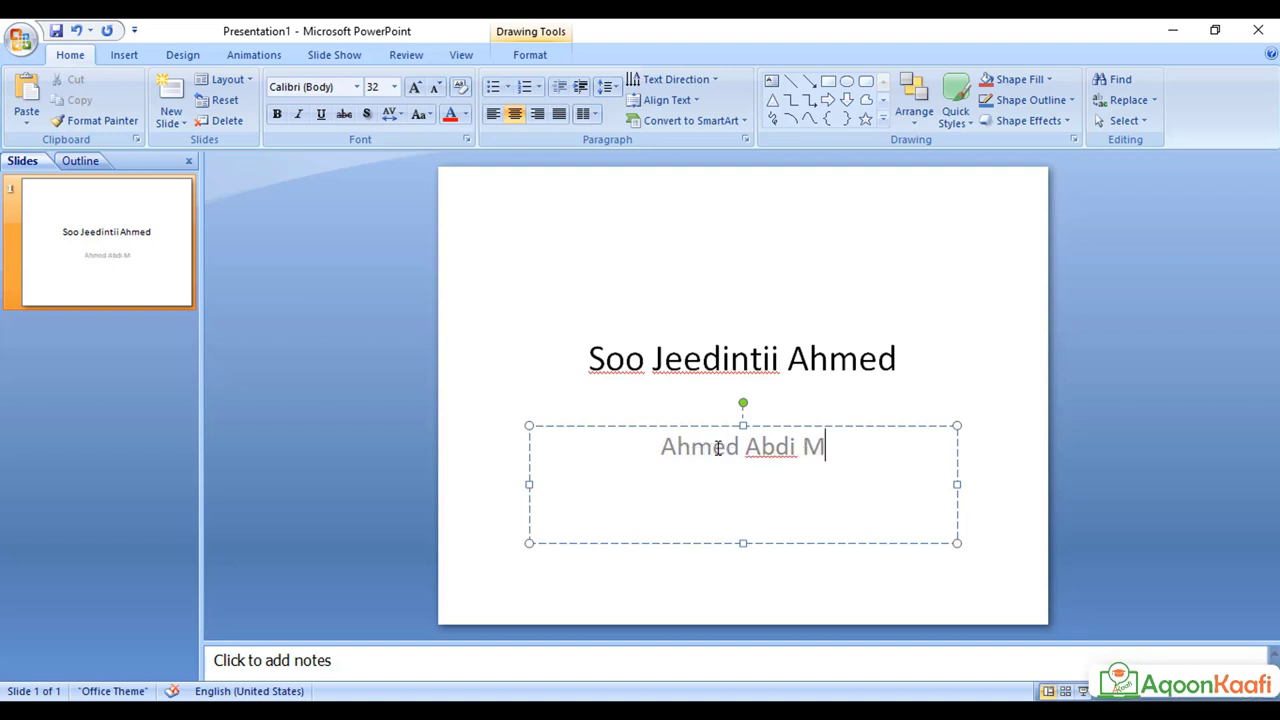
{"action": "type", "text": "ahamed"}
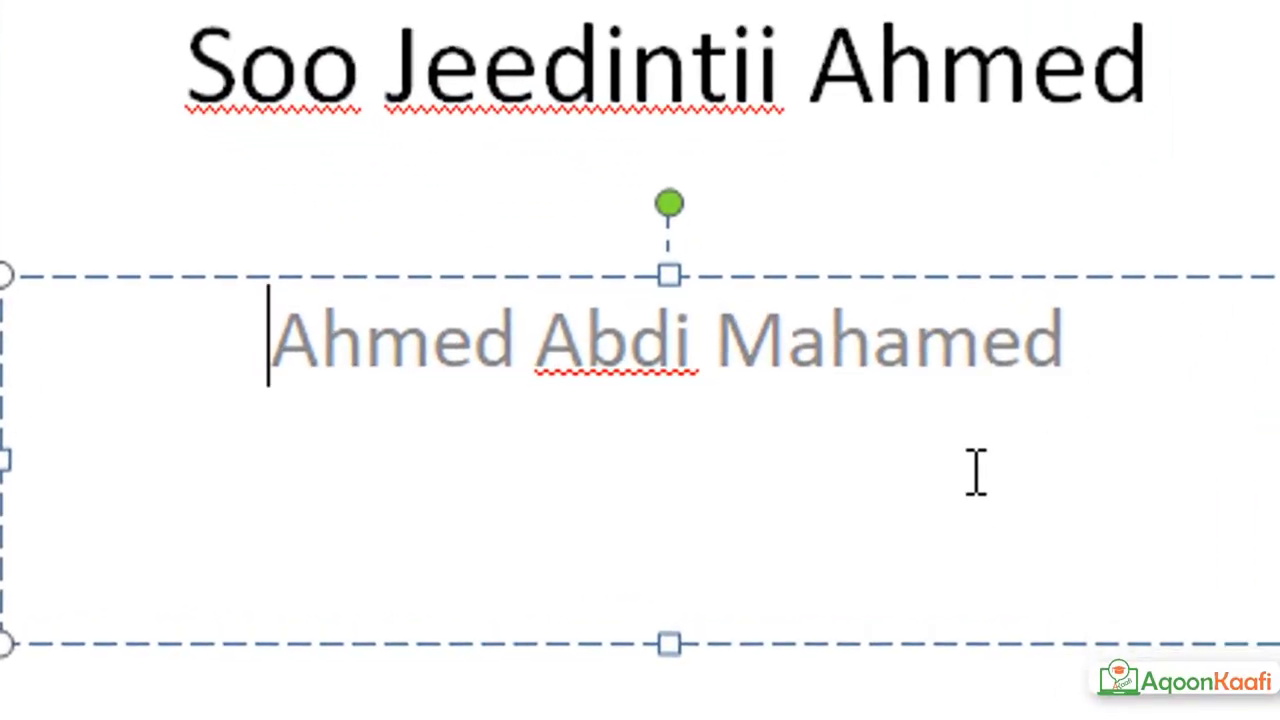
- Make the subtitle name 18 pt black and drag its box to the slide's bottom right
{"action": "left_click", "coordinate": [1091, 334], "text": "shift"}
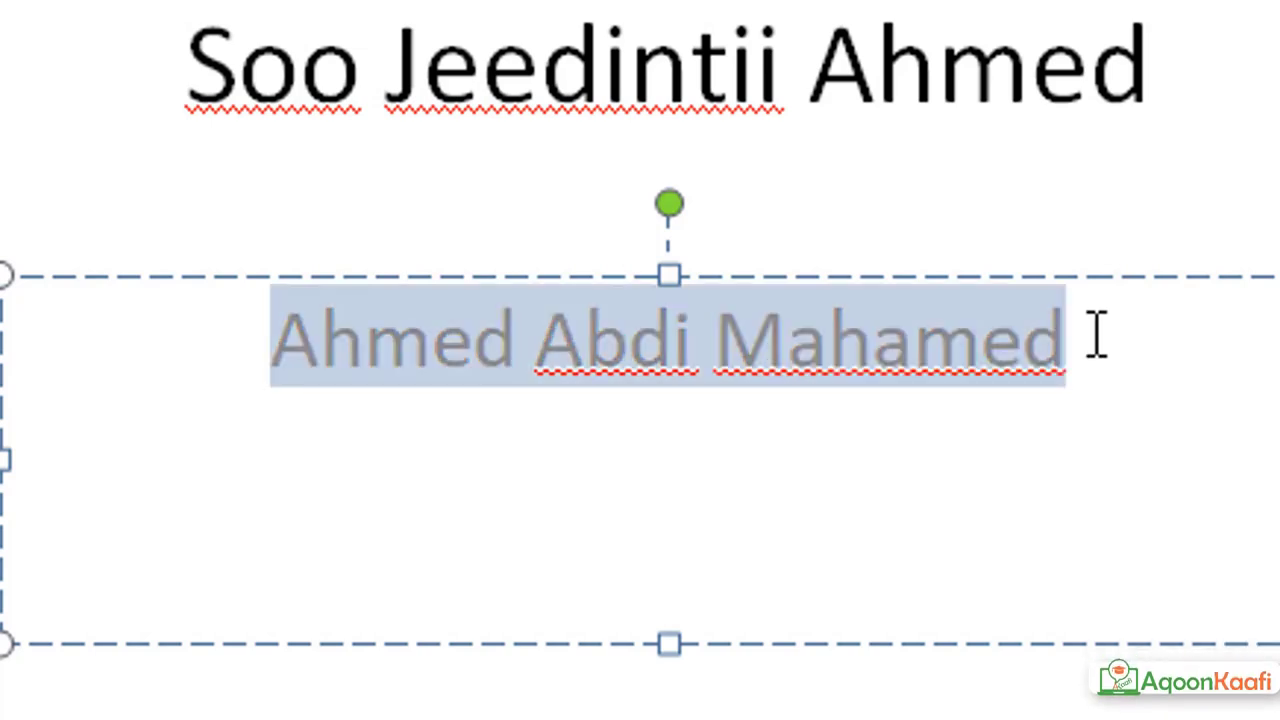
{"action": "left_click_drag", "start_coordinate": [613, 447], "coordinate": [884, 466]}
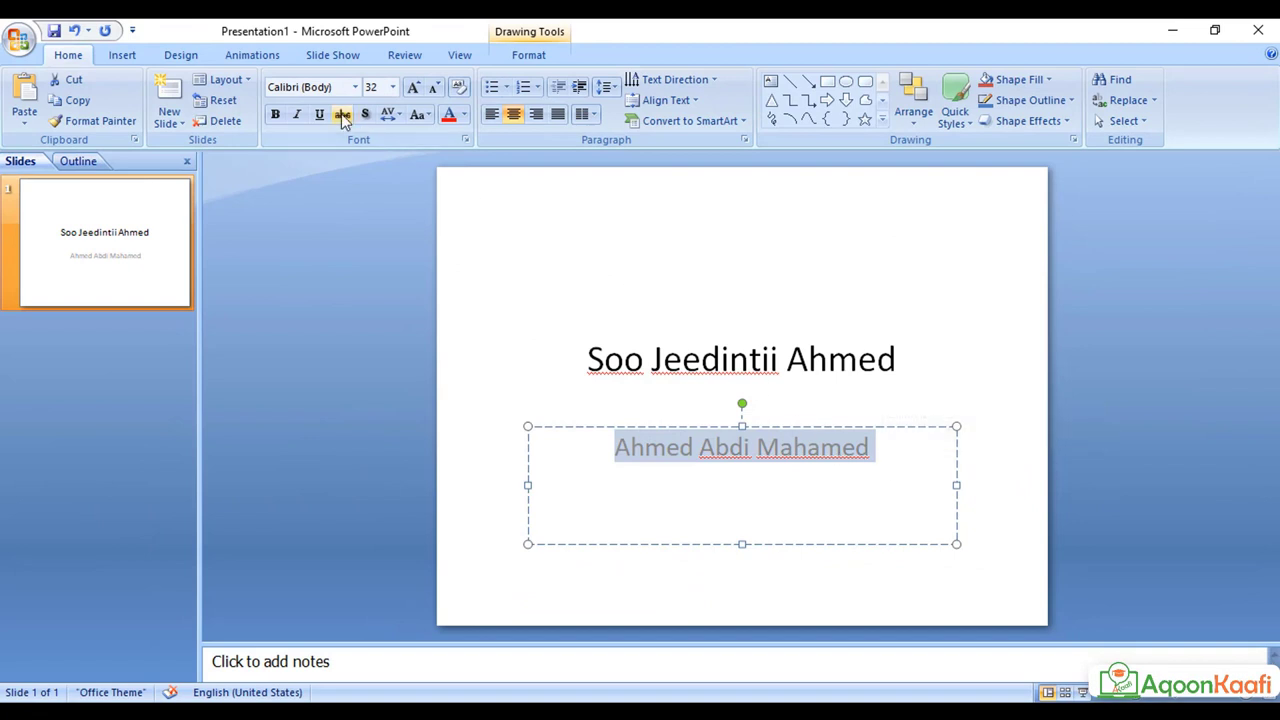
{"action": "left_click", "coordinate": [420, 91]}
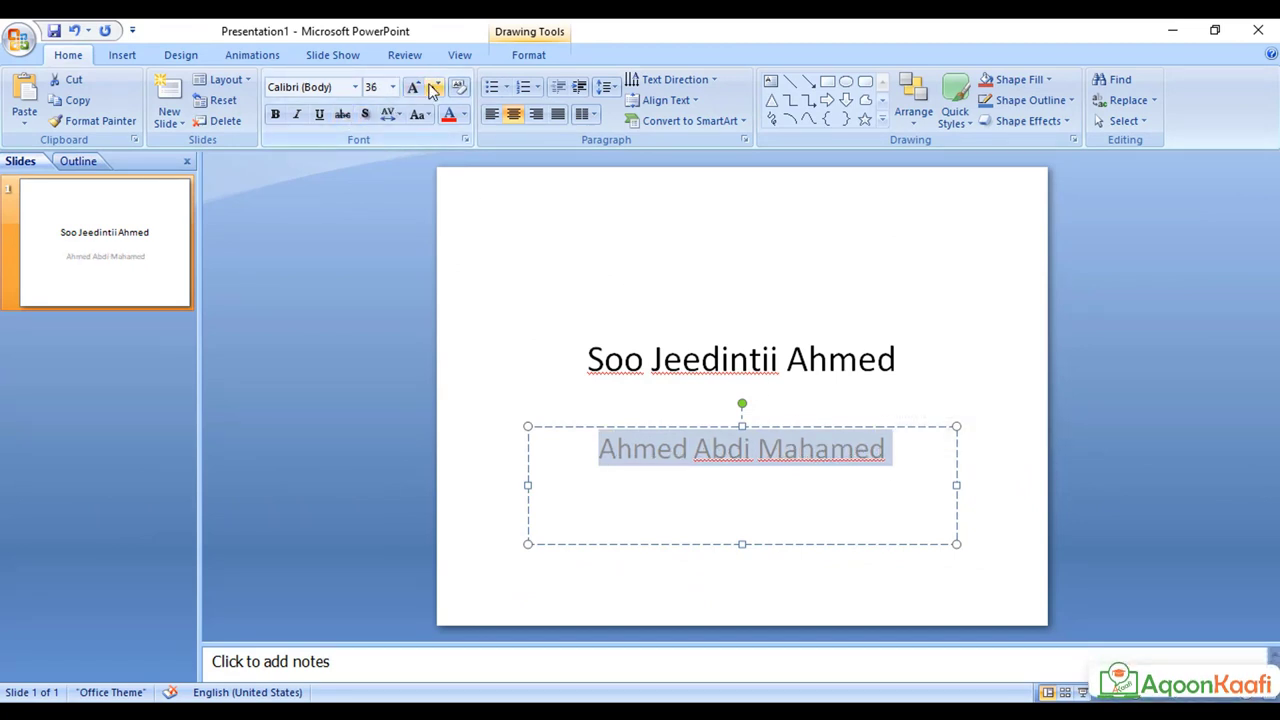
{"action": "left_click", "coordinate": [433, 90]}
{"action": "left_click", "coordinate": [433, 90]}
{"action": "left_click", "coordinate": [433, 90]}
{"action": "left_click", "coordinate": [433, 90]}
{"action": "left_click", "coordinate": [433, 90]}
{"action": "left_click", "coordinate": [464, 114]}
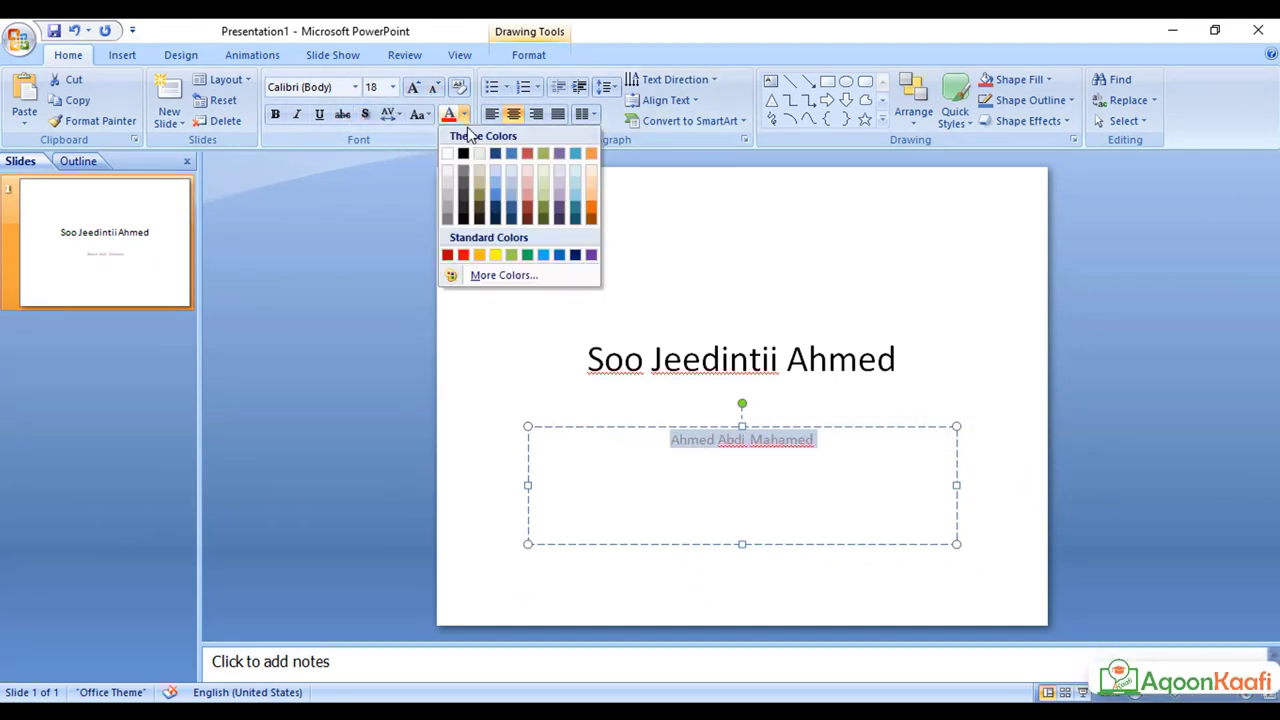
{"action": "left_click", "coordinate": [463, 154]}
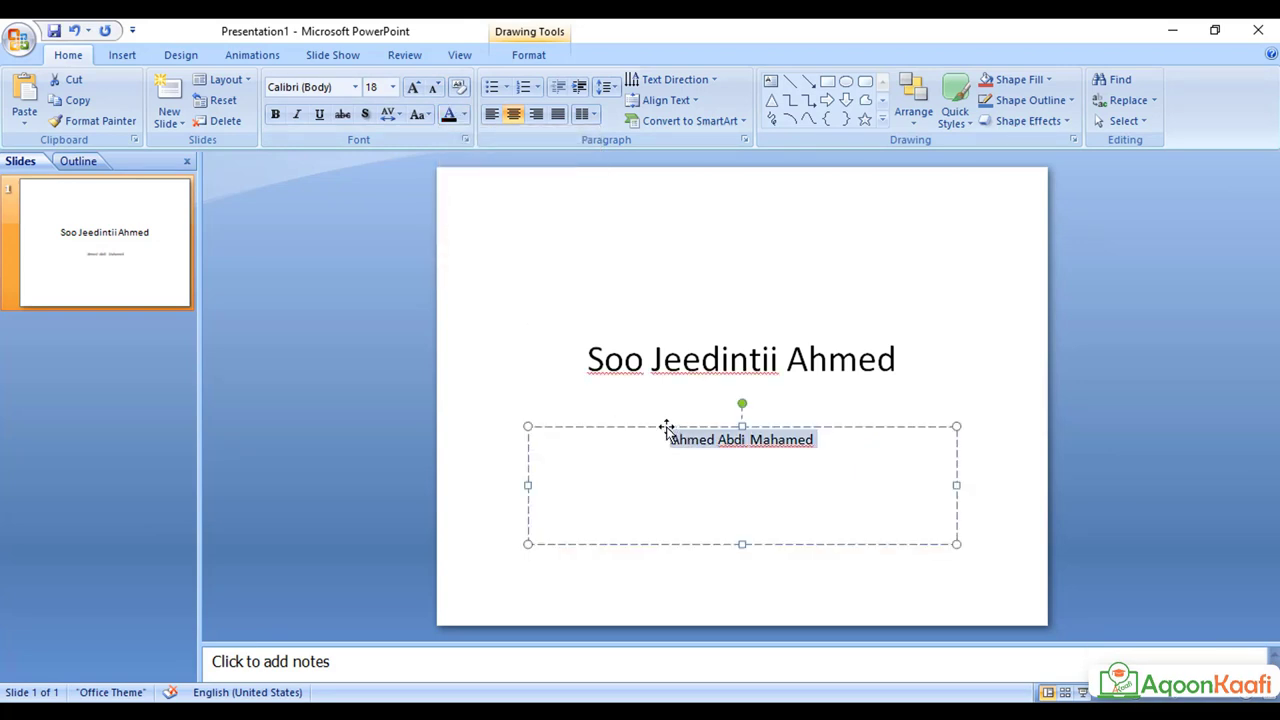
{"action": "left_click_drag", "start_coordinate": [667, 428], "coordinate": [815, 602]}
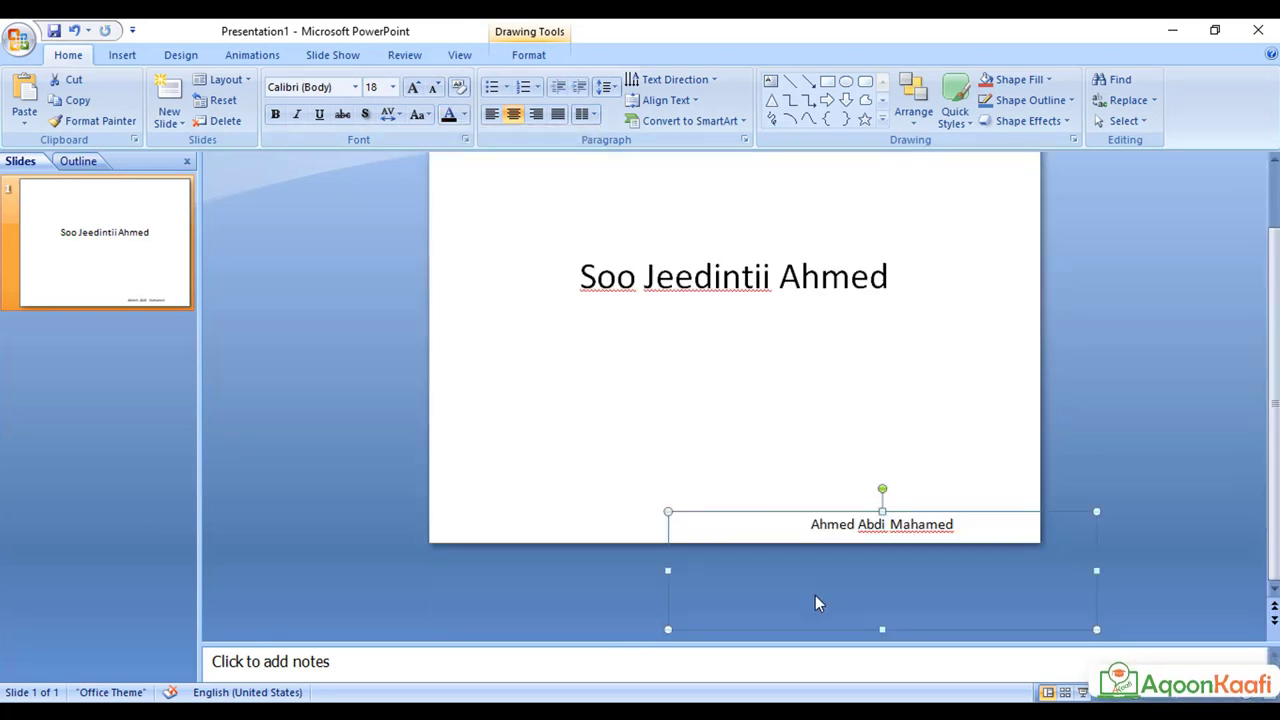
- Enlarge the title text and widen its box so the title fits on one line
{"action": "left_click", "coordinate": [787, 505]}
{"action": "left_click", "coordinate": [630, 265]}
{"action": "triple_click", "coordinate": [645, 287]}
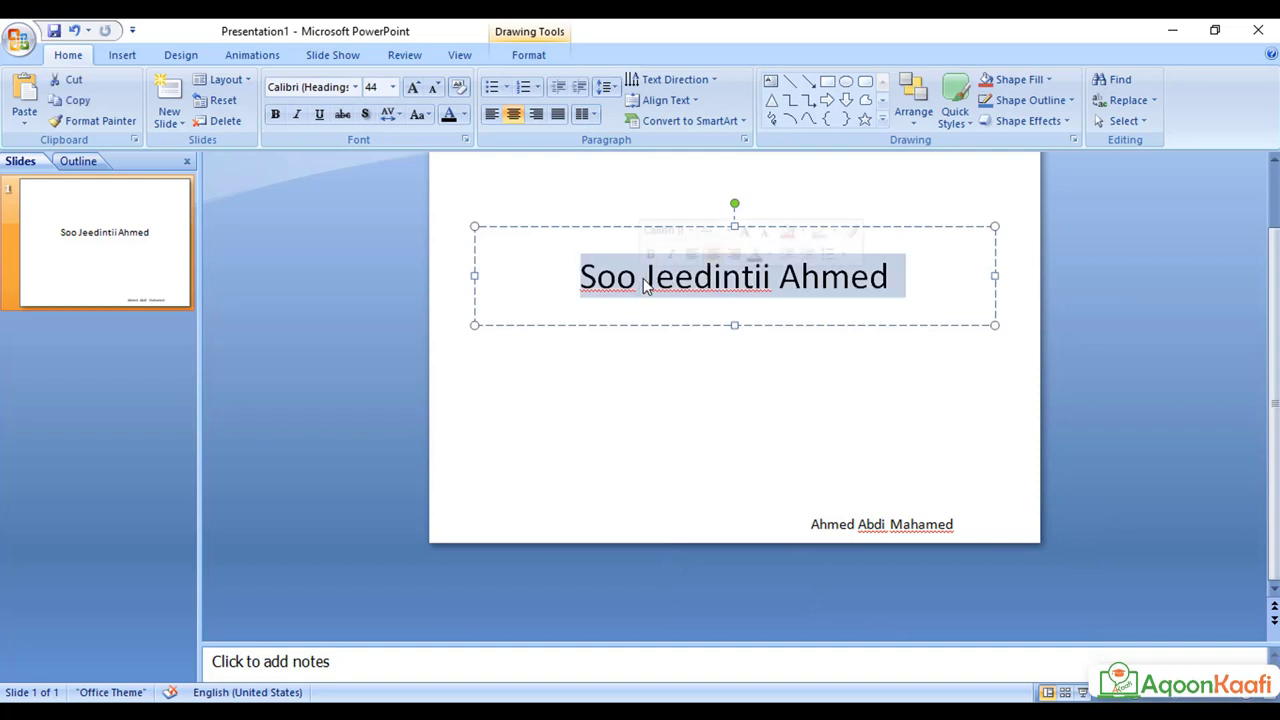
{"action": "left_click", "coordinate": [413, 88]}
{"action": "left_click", "coordinate": [413, 88]}
{"action": "left_click", "coordinate": [413, 88]}
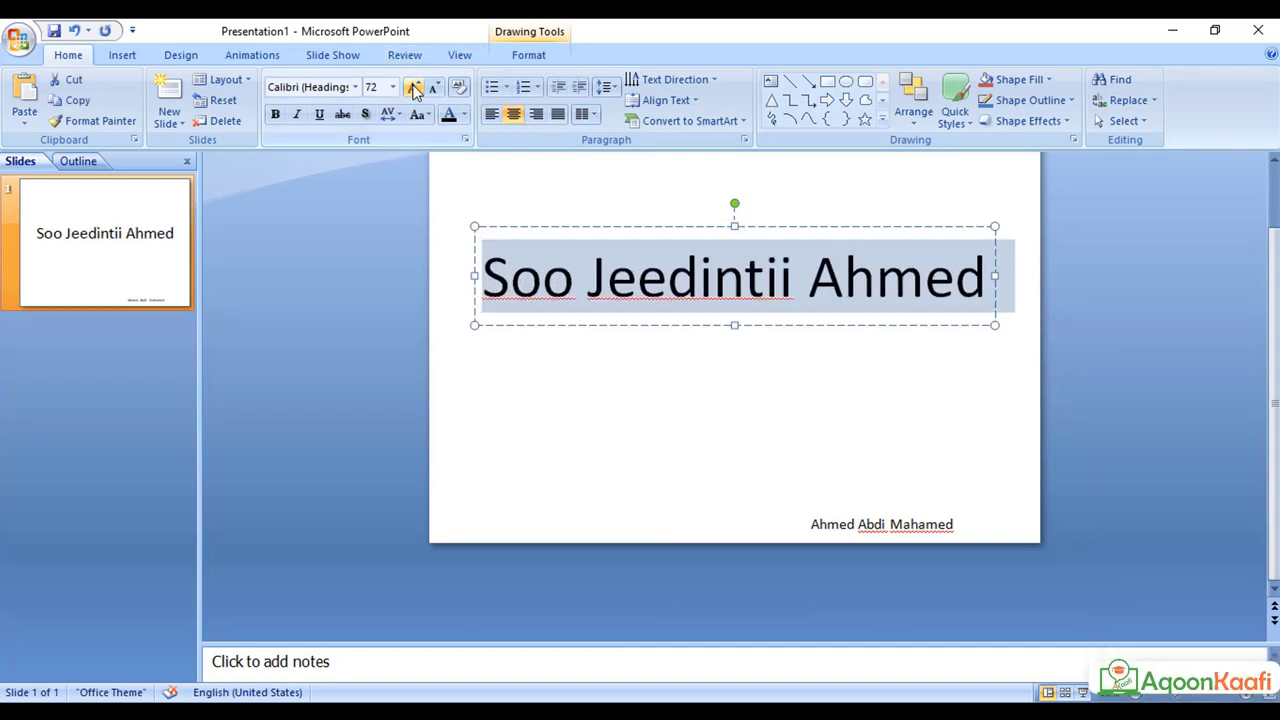
{"action": "left_click", "coordinate": [413, 88]}
{"action": "left_click_drag", "start_coordinate": [995, 284], "coordinate": [1061, 276]}
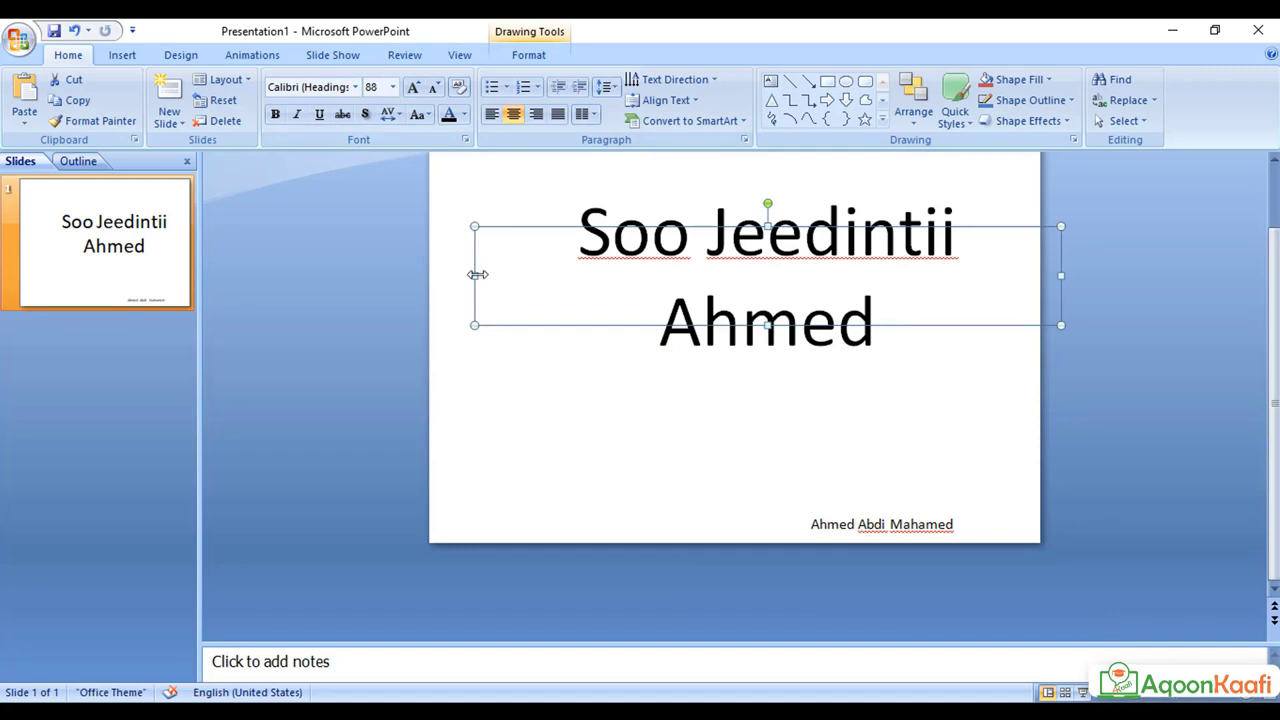
{"action": "left_click_drag", "start_coordinate": [477, 274], "coordinate": [360, 275]}
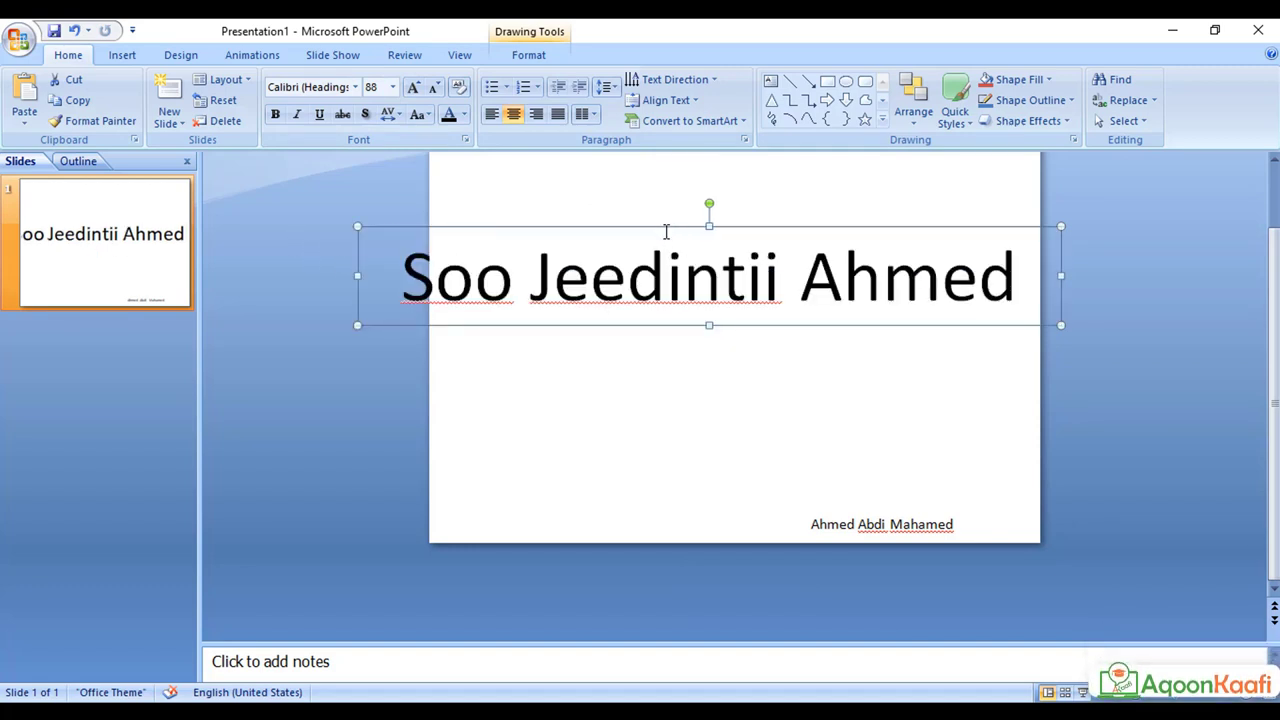
{"action": "left_click_drag", "start_coordinate": [665, 228], "coordinate": [701, 213]}
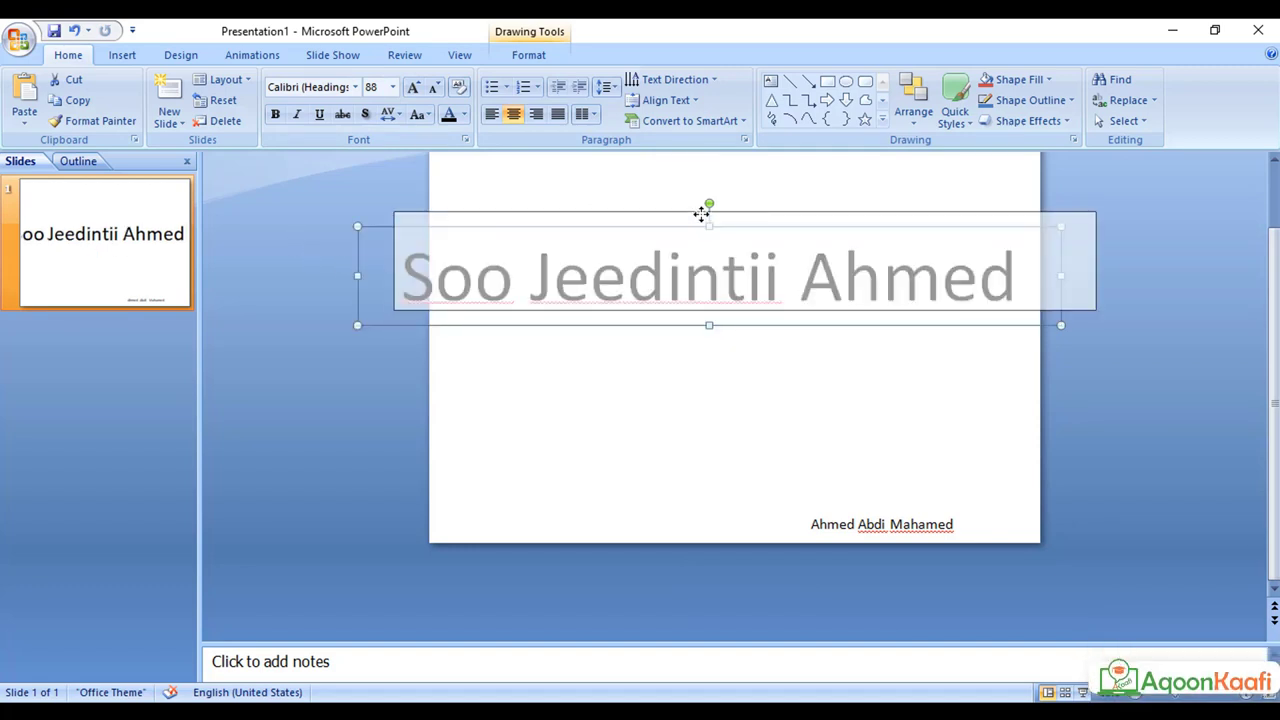
- Shrink the title to 80 pt and nudge its box slightly left and up
{"action": "triple_click", "coordinate": [697, 271]}
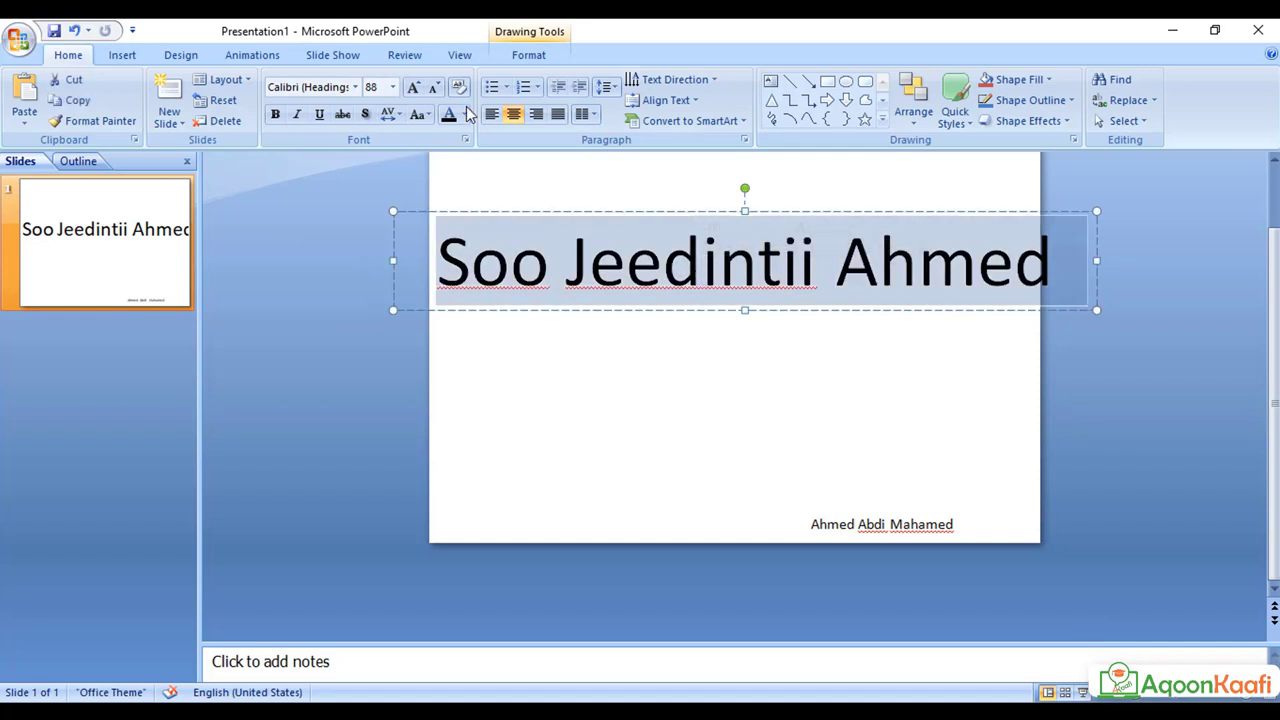
{"action": "left_click", "coordinate": [433, 87]}
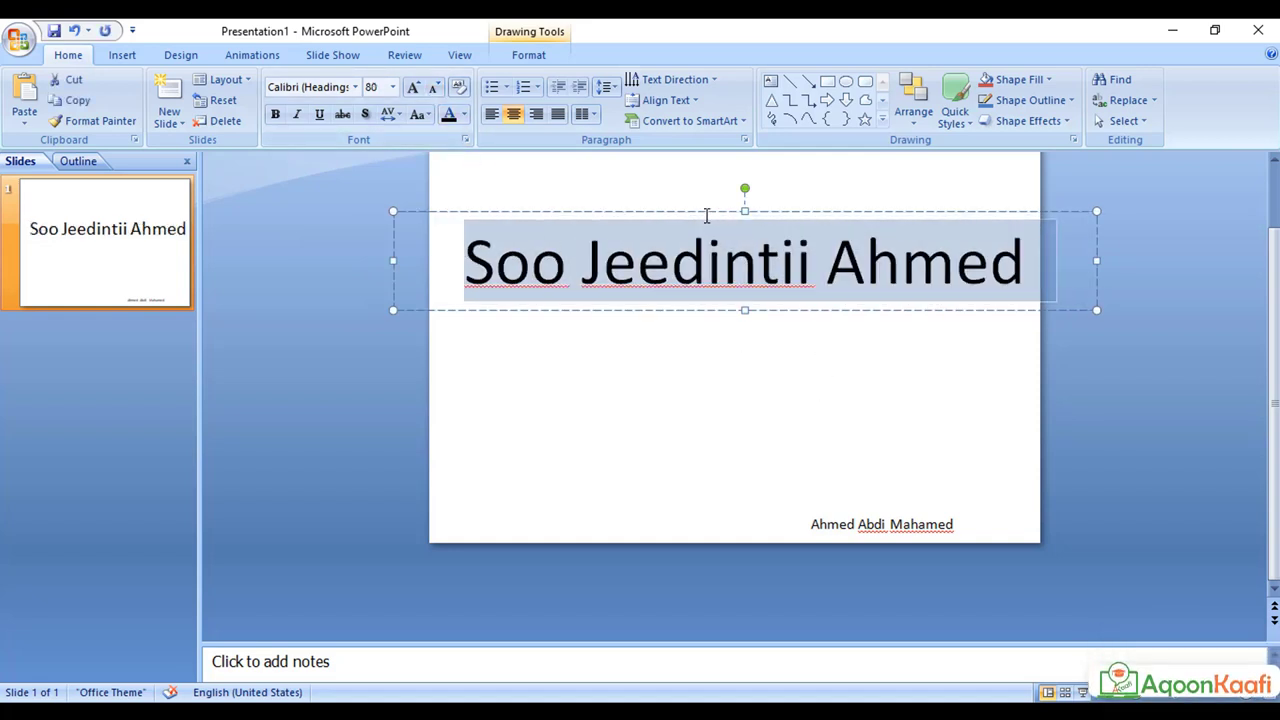
{"action": "left_click_drag", "start_coordinate": [706, 215], "coordinate": [690, 210]}
{"action": "left_click", "coordinate": [709, 454]}
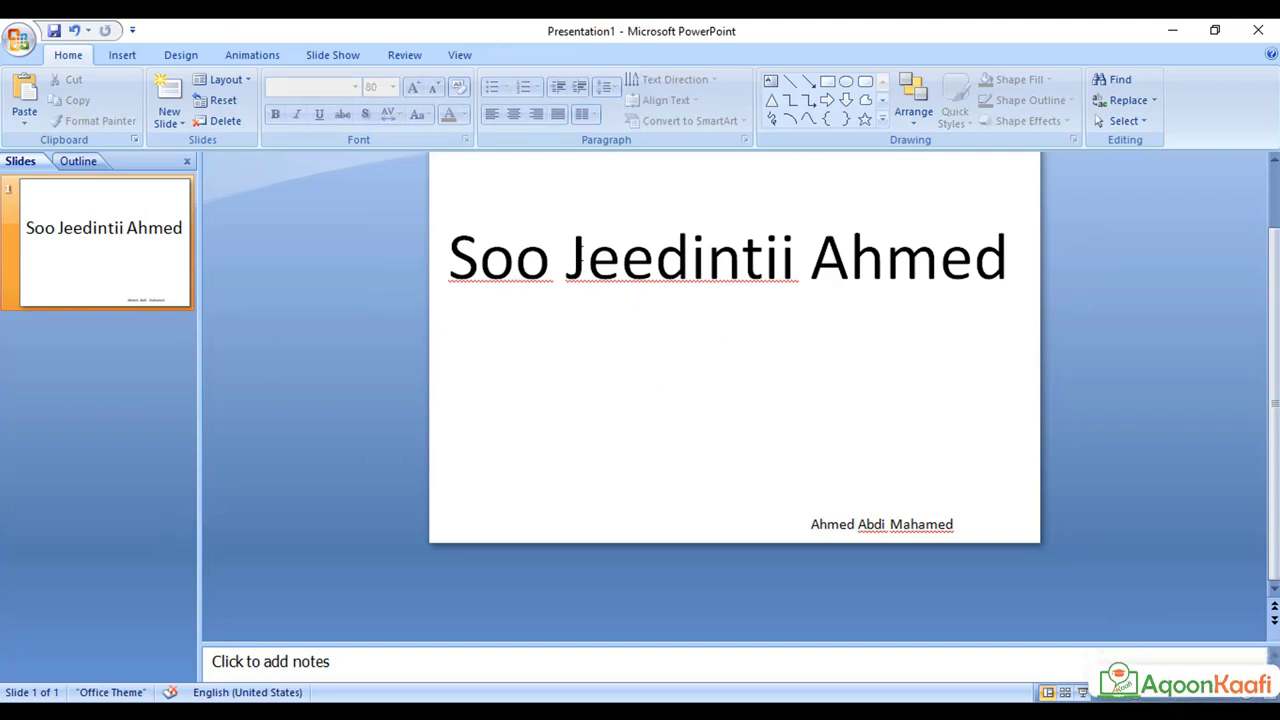
{"action": "left_click_drag", "start_coordinate": [586, 255], "coordinate": [567, 255]}
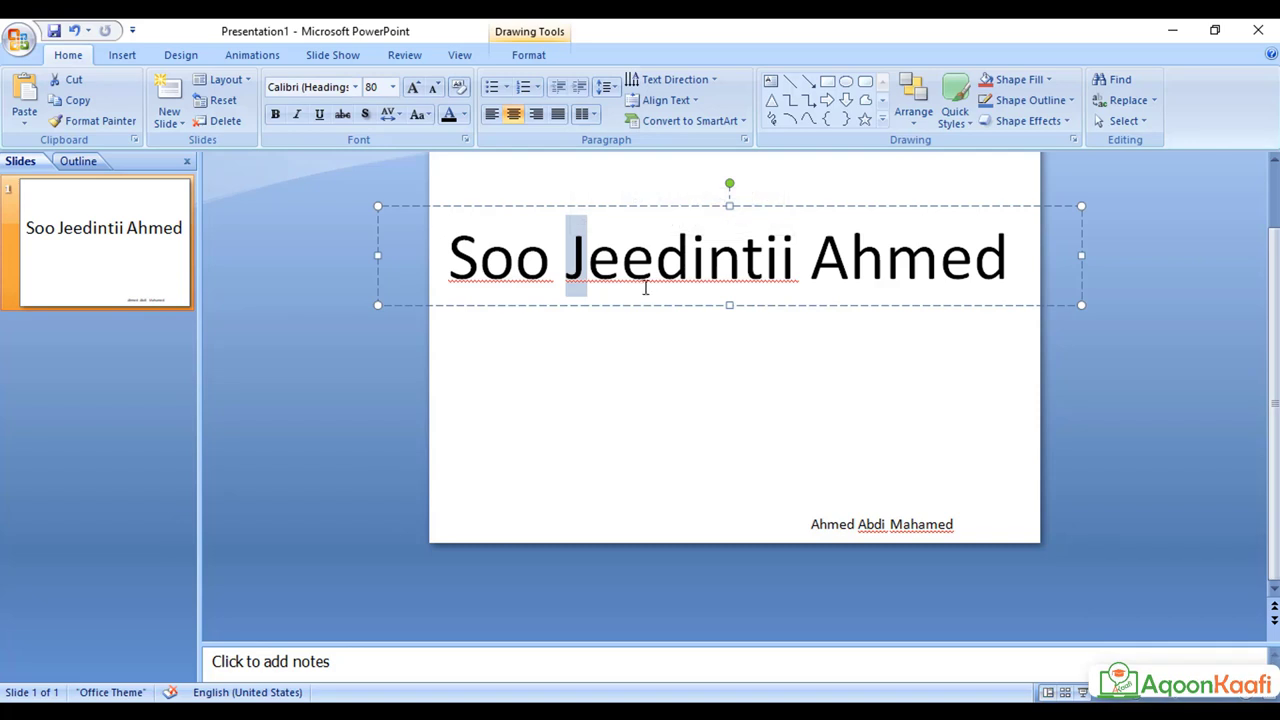
{"action": "key", "text": "Right"}
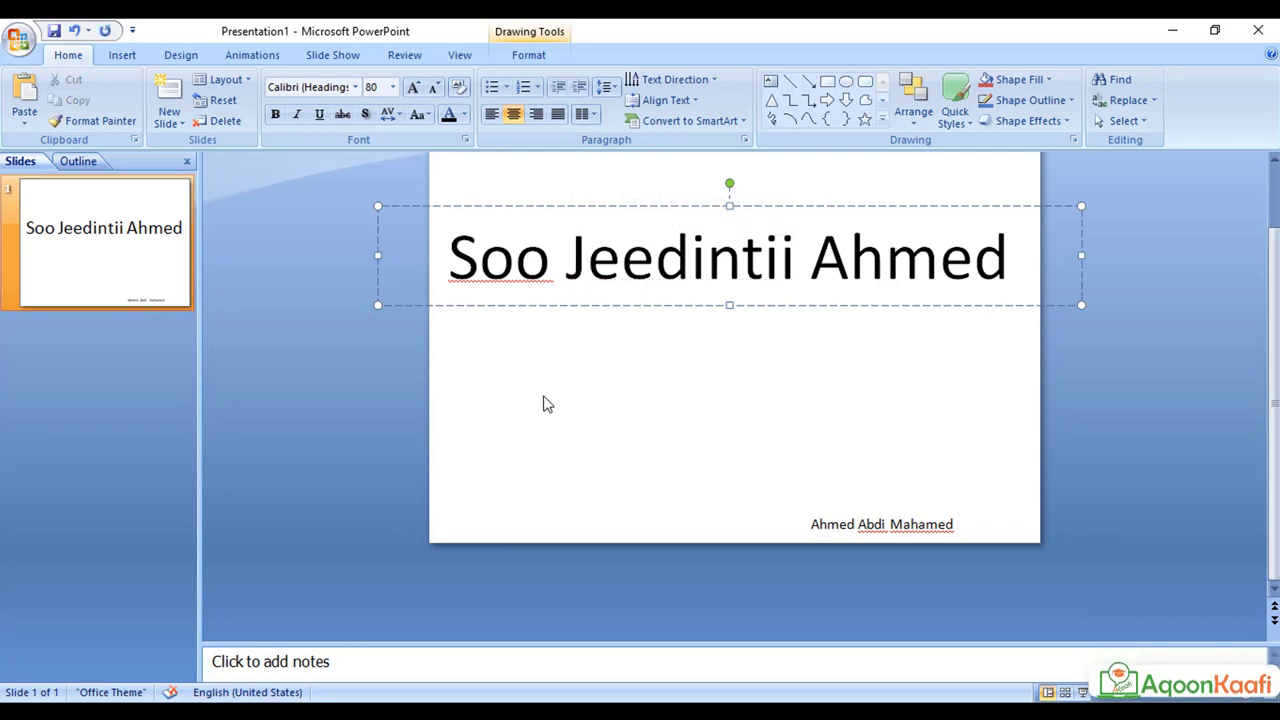
{"action": "left_click", "coordinate": [539, 397]}
- Add a new blank second slide and return to slide 1
{"action": "left_click", "coordinate": [168, 100]}
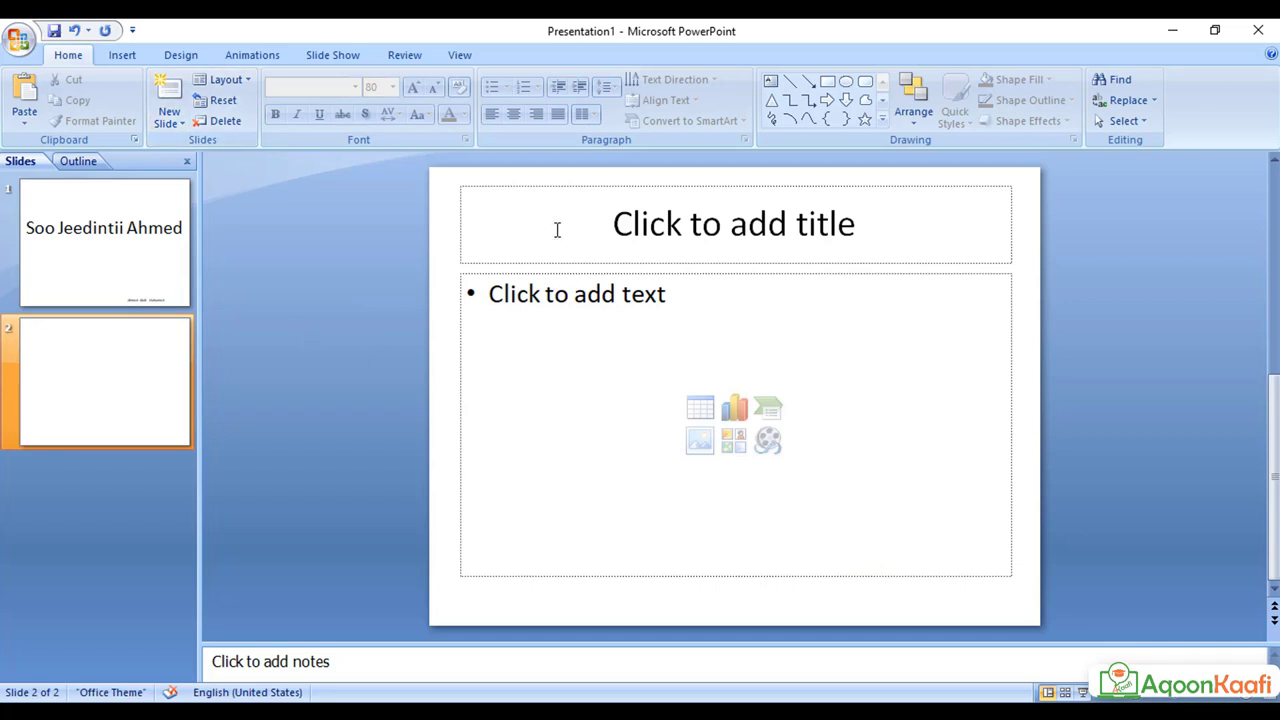
{"action": "left_click", "coordinate": [557, 230]}
{"action": "left_click", "coordinate": [63, 220]}
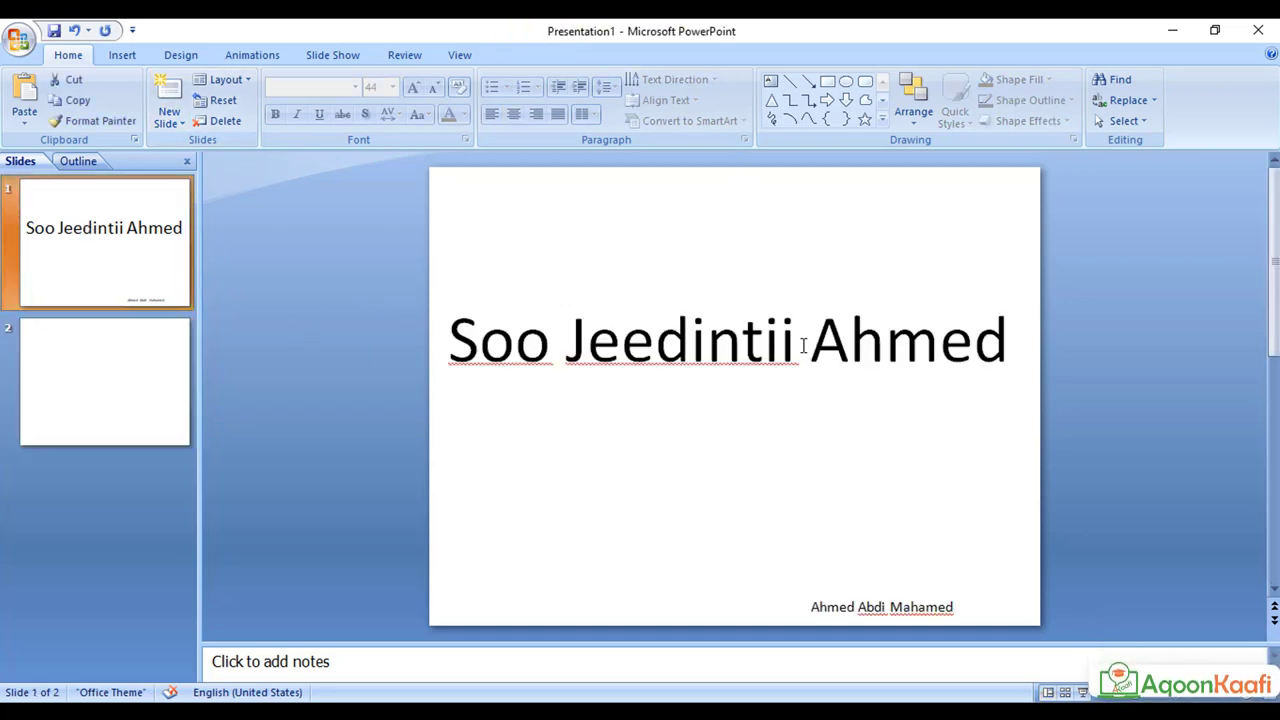
- Replace the presenter's name in the title with 'Aqoonkaafi' and shrink the title to 66 pt
{"action": "left_click_drag", "start_coordinate": [803, 346], "coordinate": [1017, 348]}
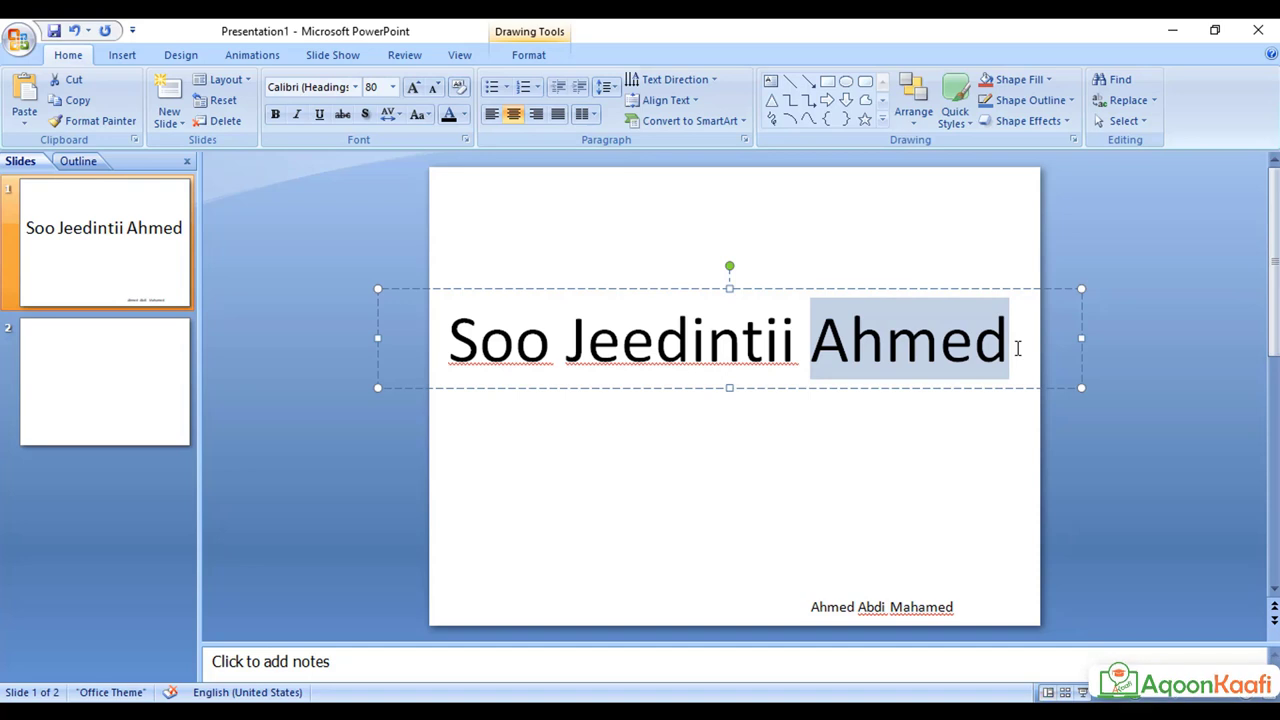
{"action": "type", "text": "Aqoonkaaf"}
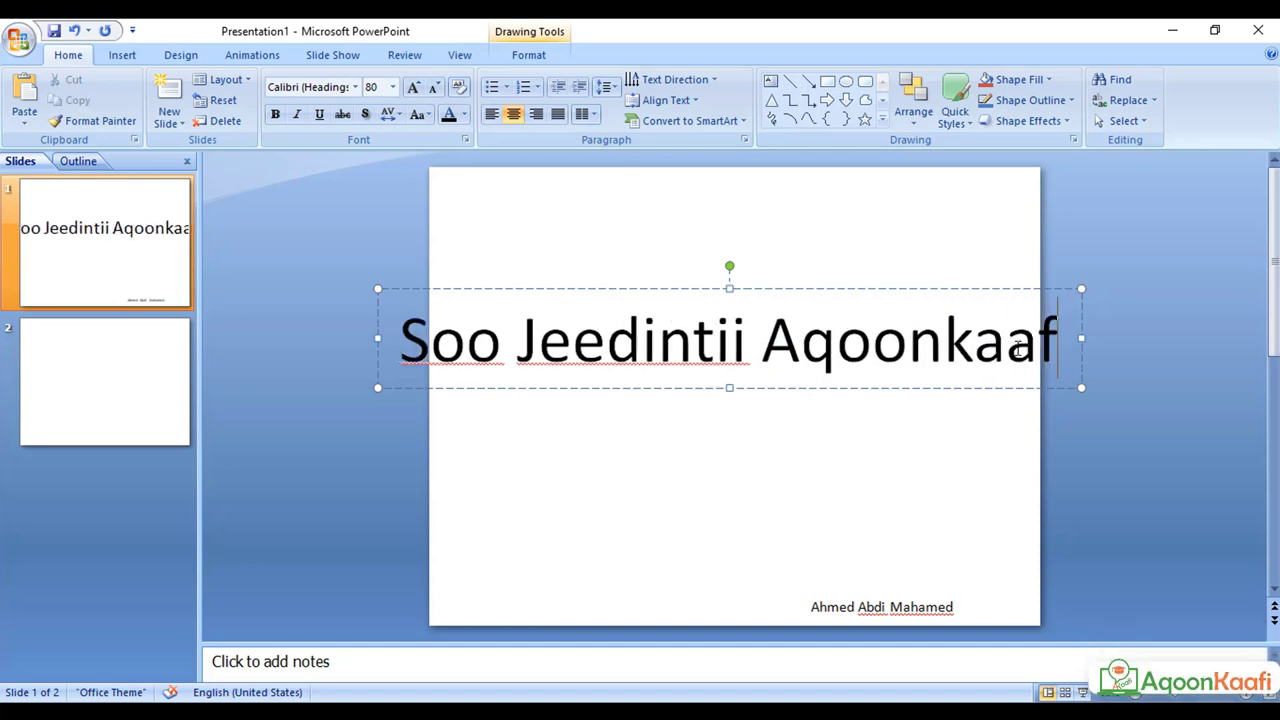
{"action": "type", "text": "i"}
{"action": "key", "text": "ctrl+a"}
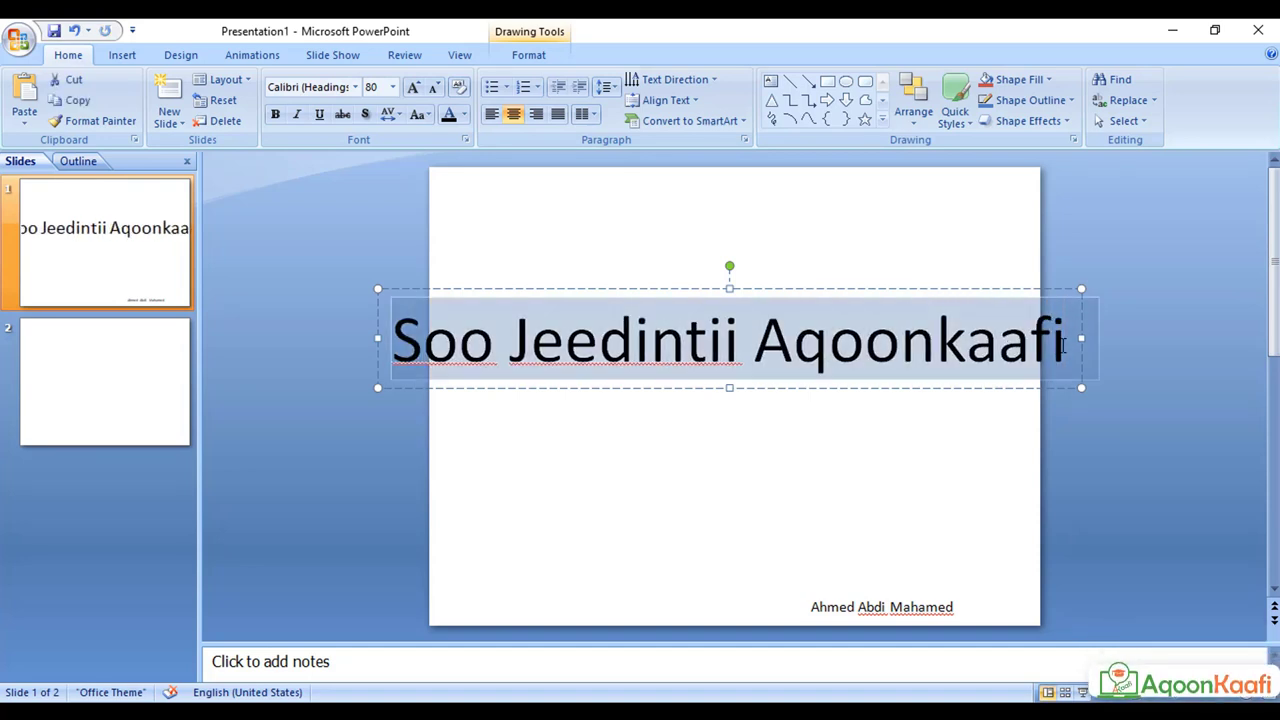
{"action": "left_click", "coordinate": [435, 88]}
{"action": "left_click", "coordinate": [435, 88]}
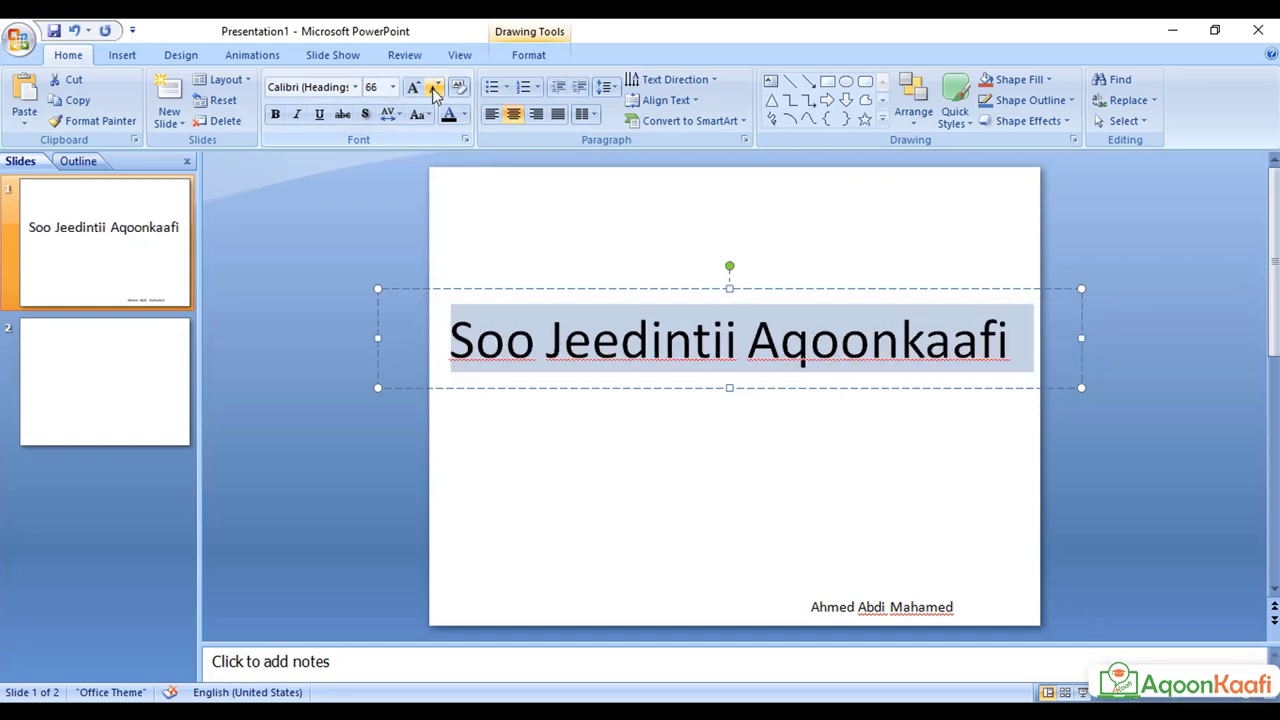
{"action": "left_click", "coordinate": [540, 402]}
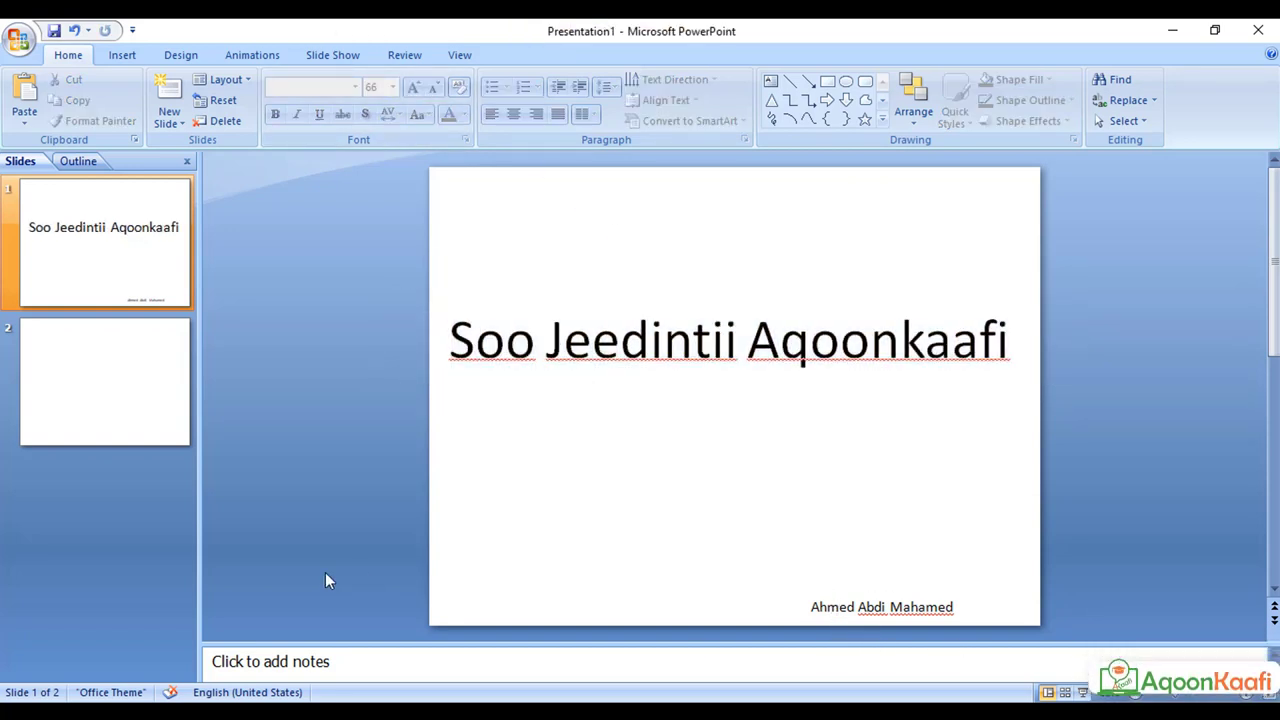
- Title slide 2 'Warbixin Aqoonkaafi', paste the two Aqoonkaafi paragraphs into its body, and add slide 3
{"action": "left_click", "coordinate": [93, 335]}
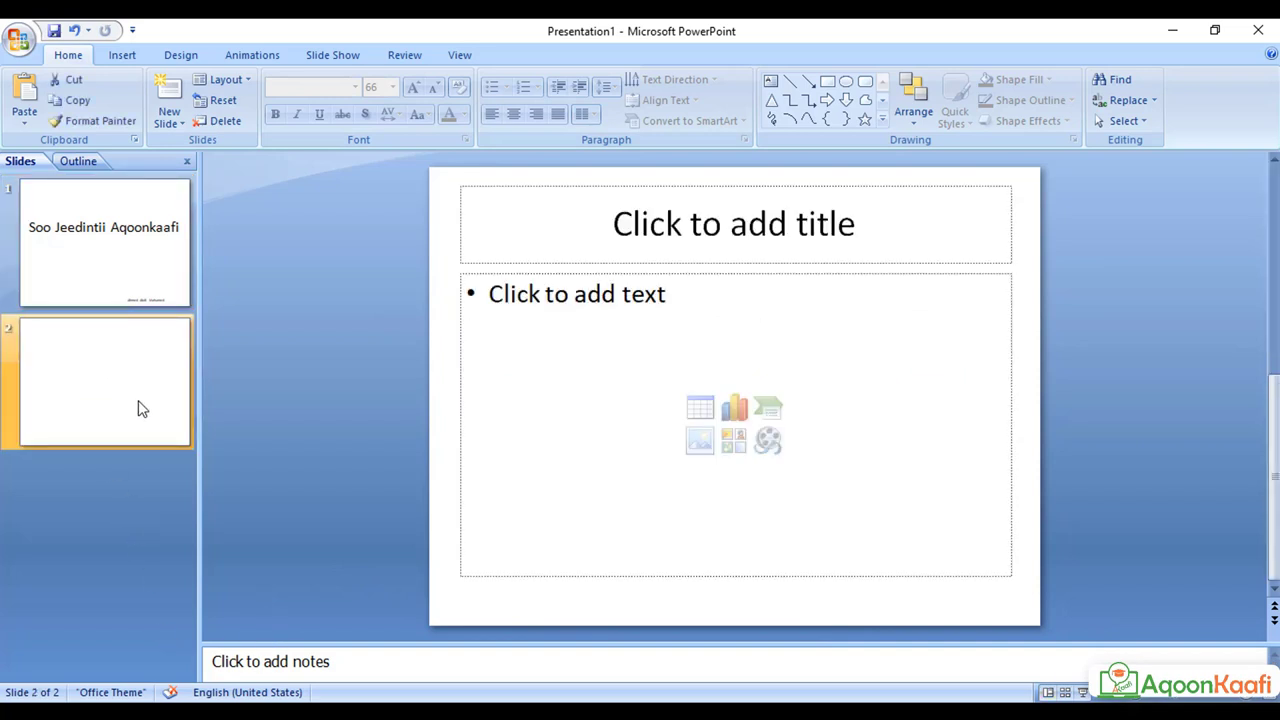
{"action": "left_click", "coordinate": [574, 237]}
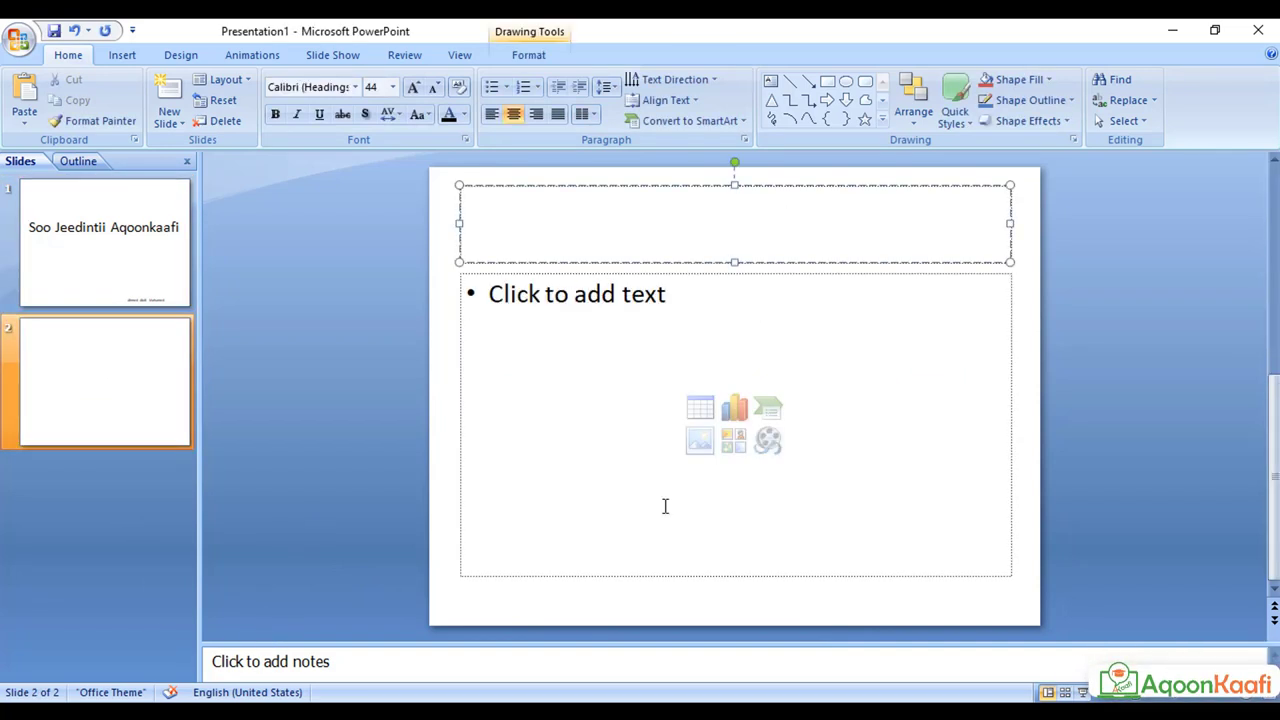
{"action": "type", "text": "Warbixin Aqoonkaafi"}
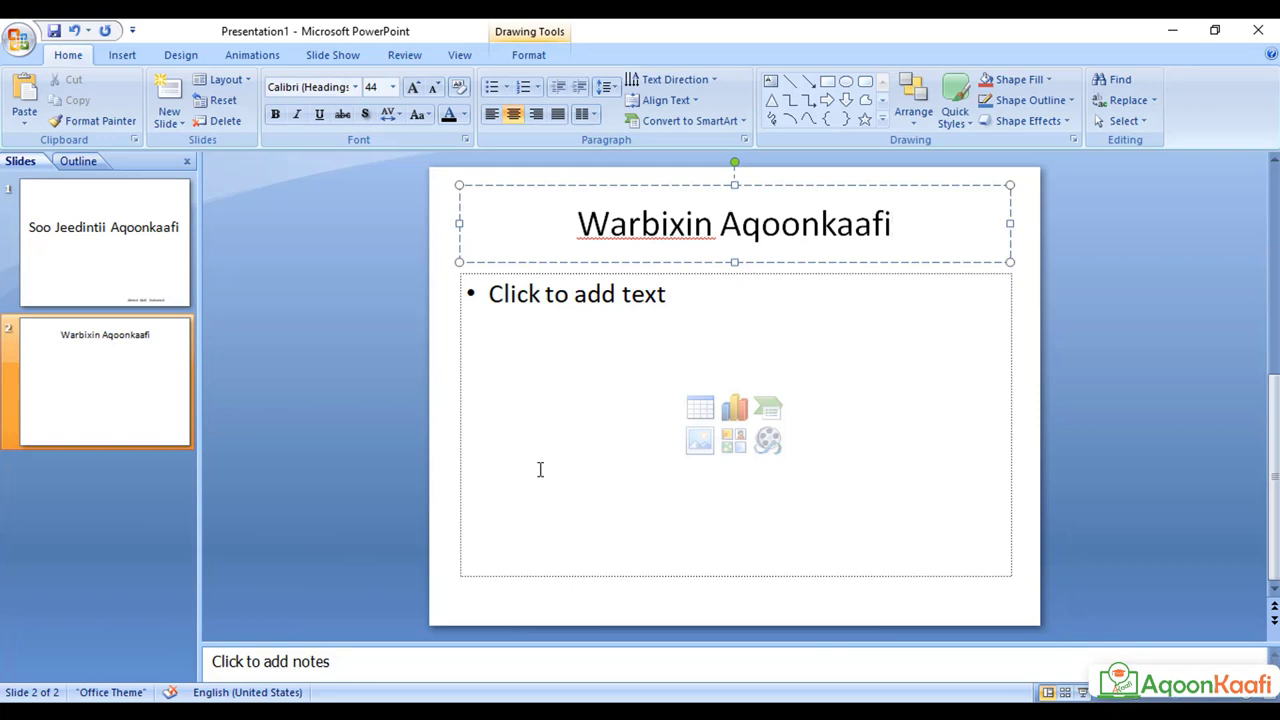
{"action": "left_click", "coordinate": [516, 307]}
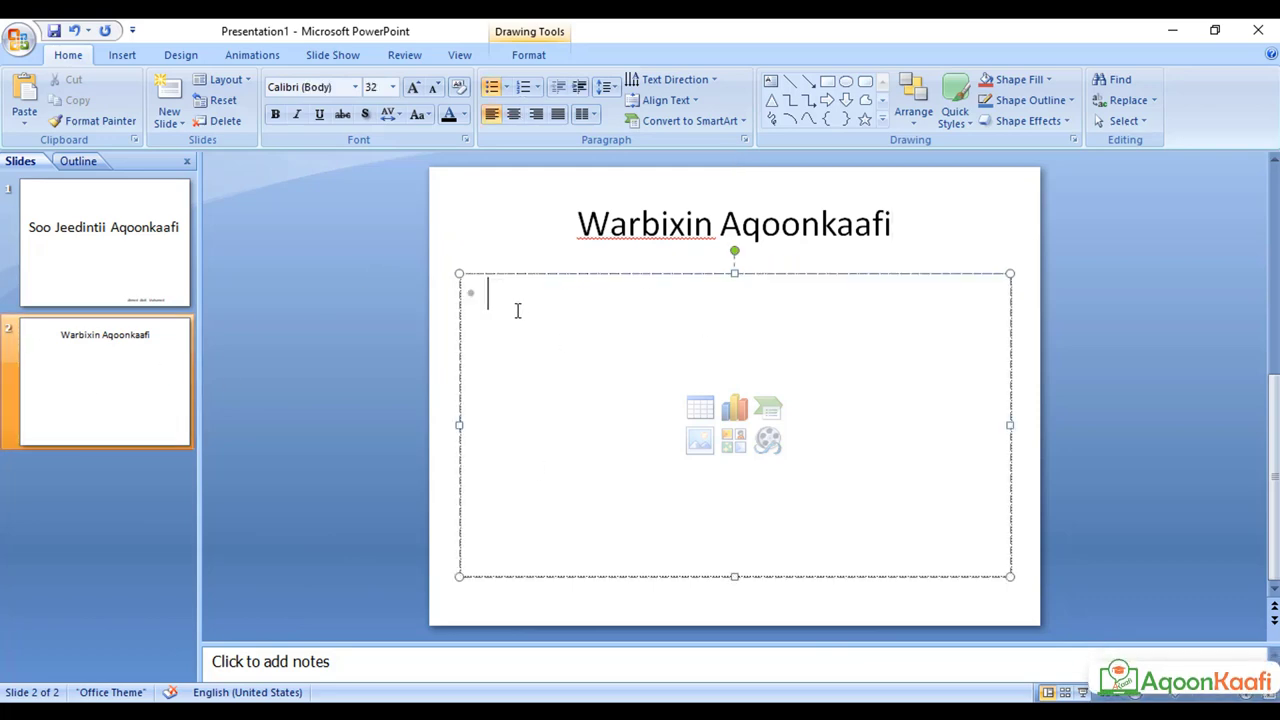
{"action": "key", "text": "ctrl+v"}
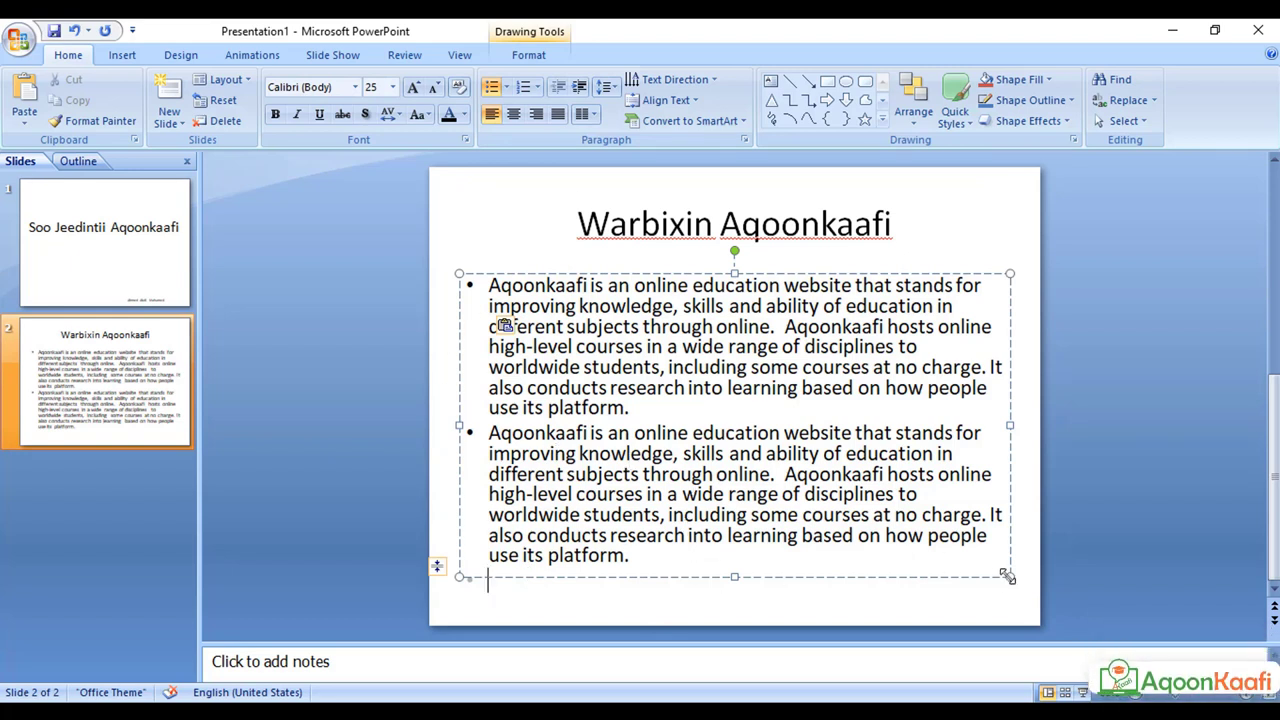
{"action": "left_click_drag", "start_coordinate": [1010, 577], "coordinate": [1040, 600]}
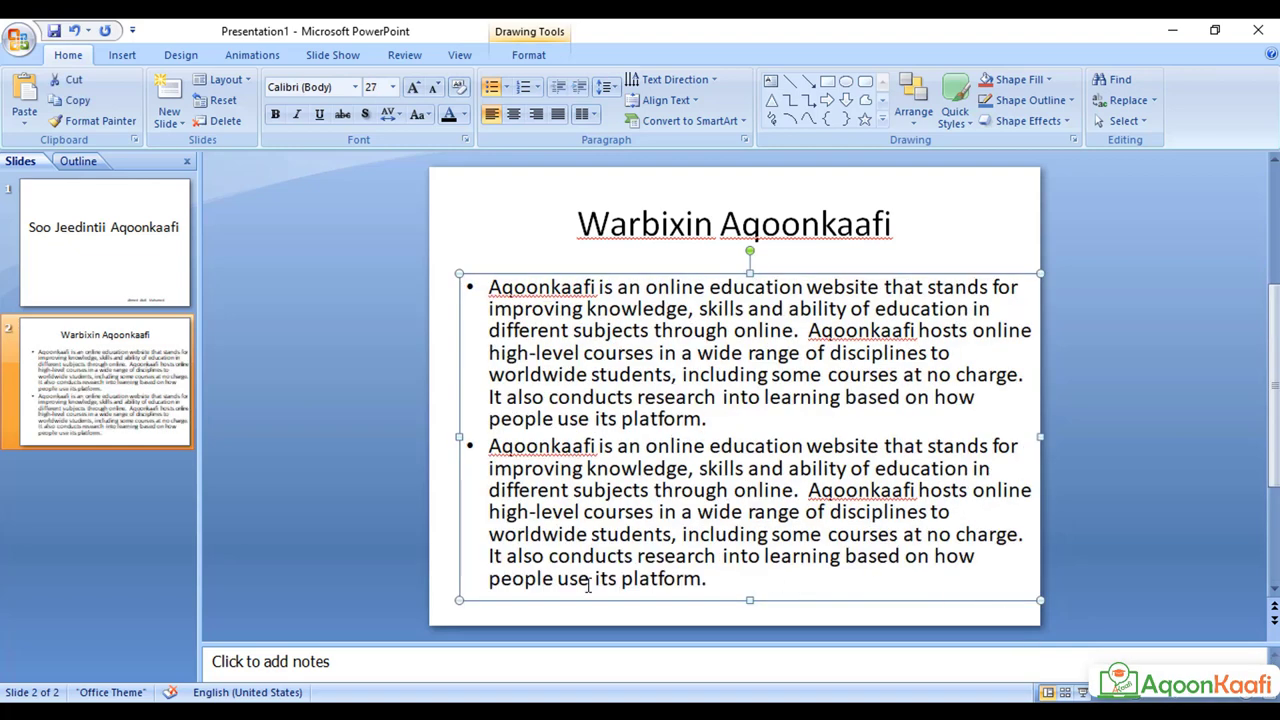
{"action": "key", "text": "ctrl+z"}
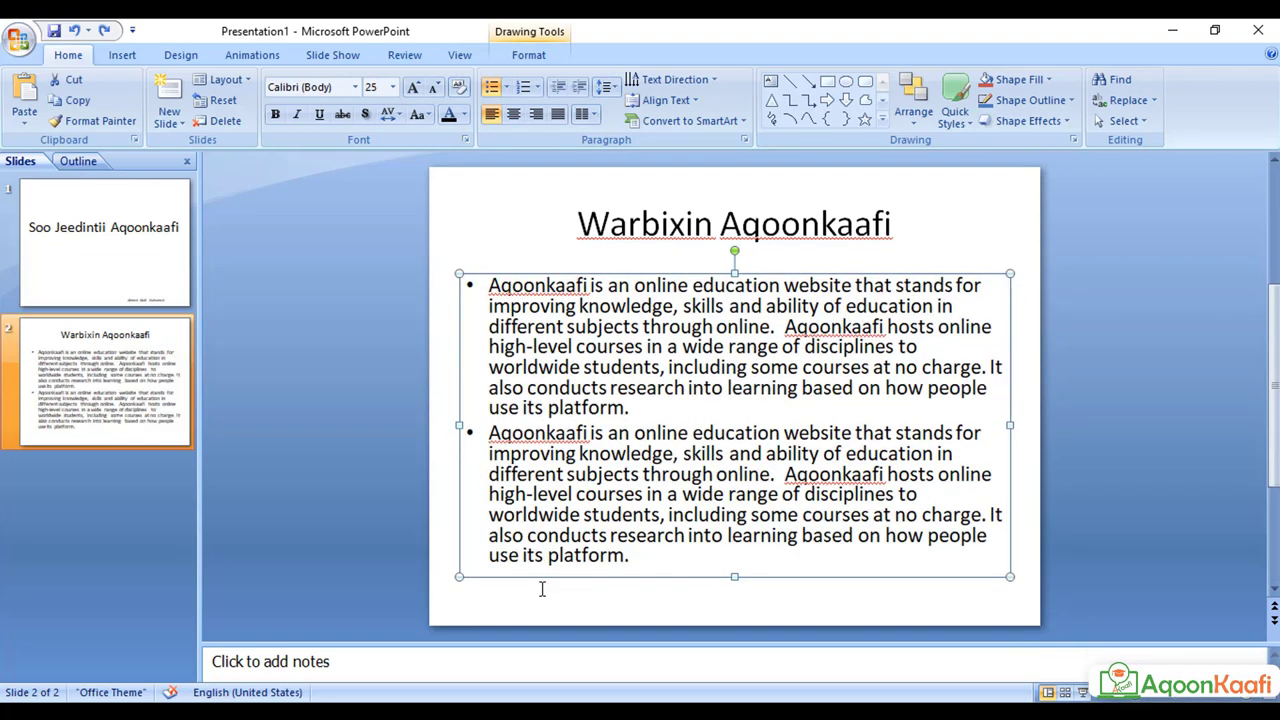
{"action": "left_click", "coordinate": [160, 96]}
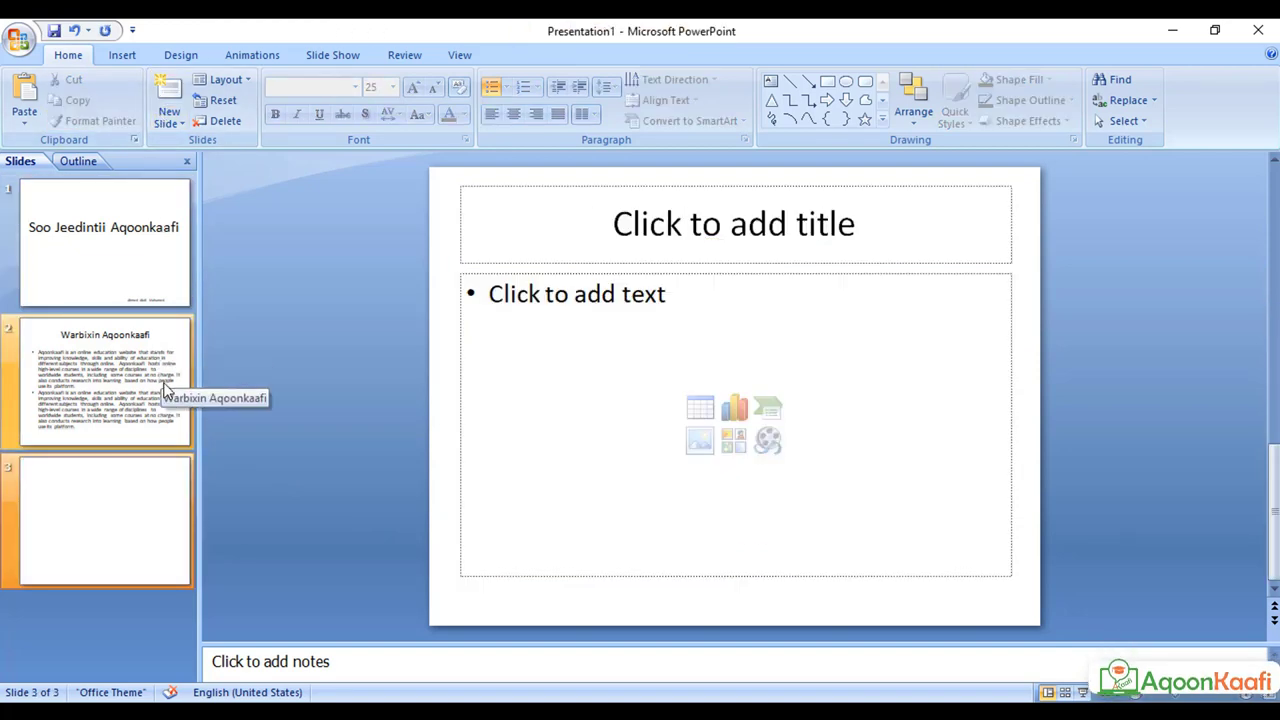
- Title slide 3 'Call Us' and paste the five lines of contact details into the body
{"action": "left_click", "coordinate": [668, 228]}
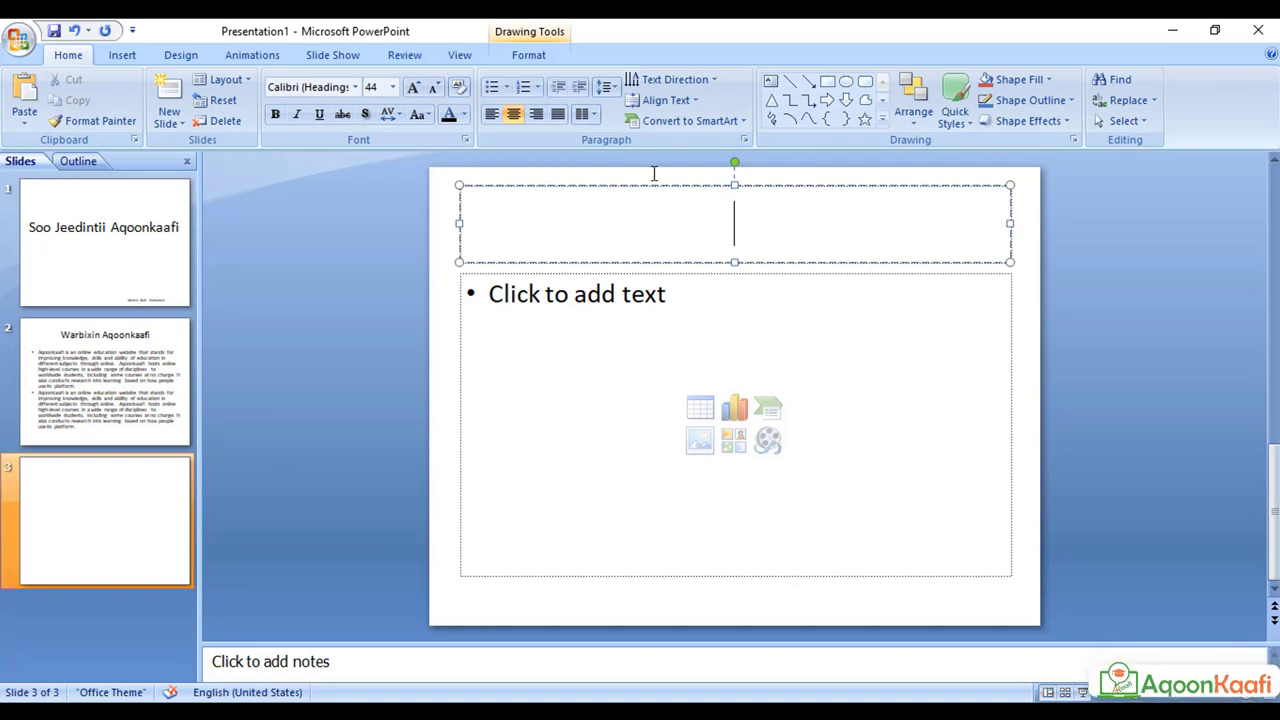
{"action": "type", "text": "Call Us"}
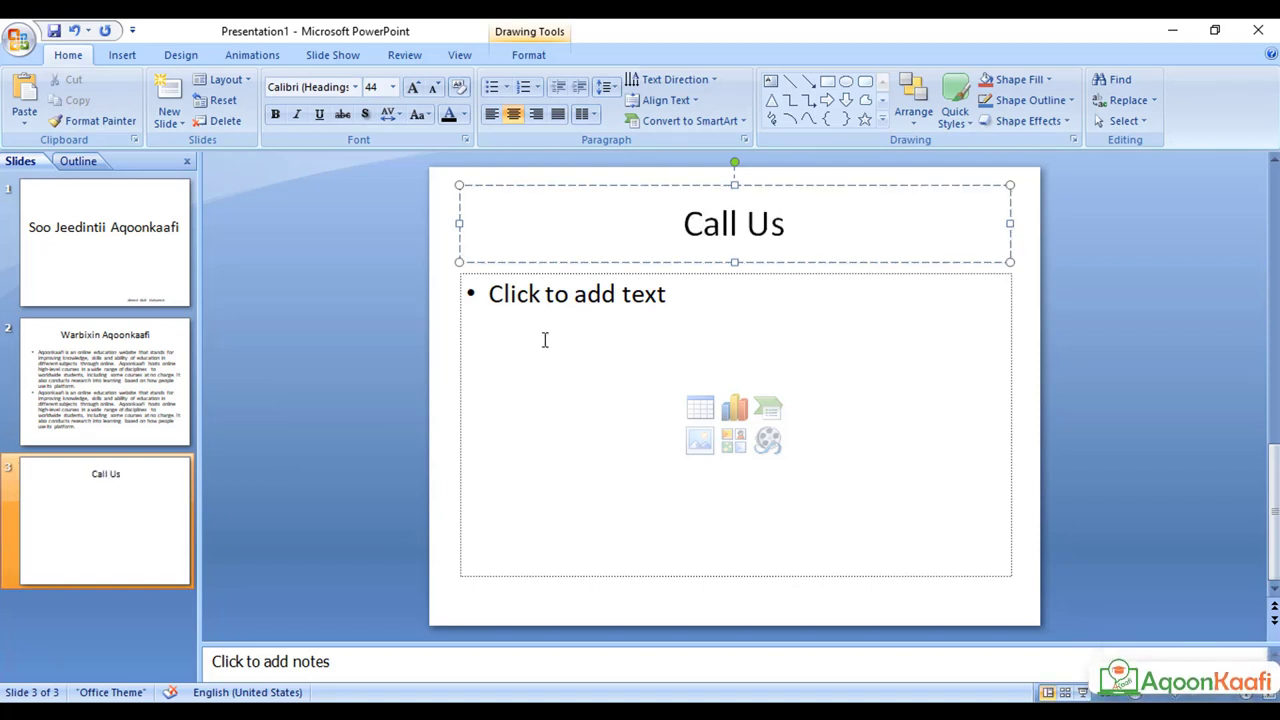
{"action": "left_click", "coordinate": [552, 323]}
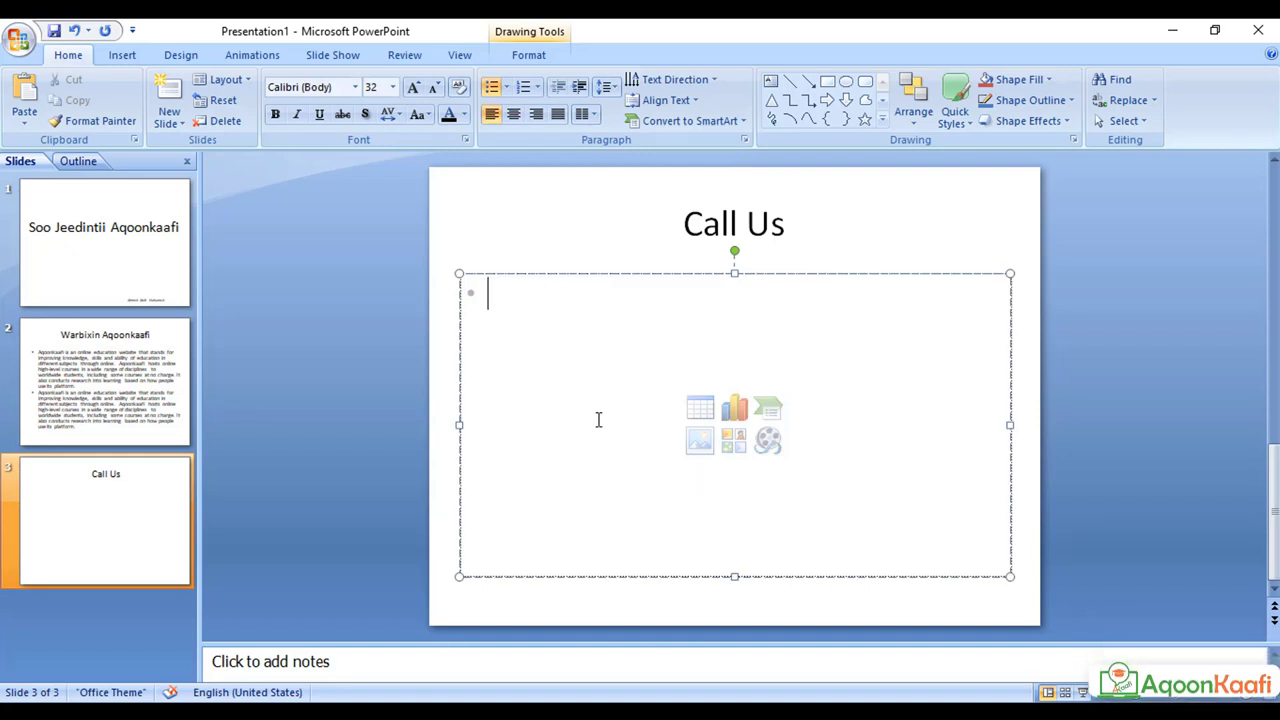
{"action": "key", "text": "ctrl+v"}
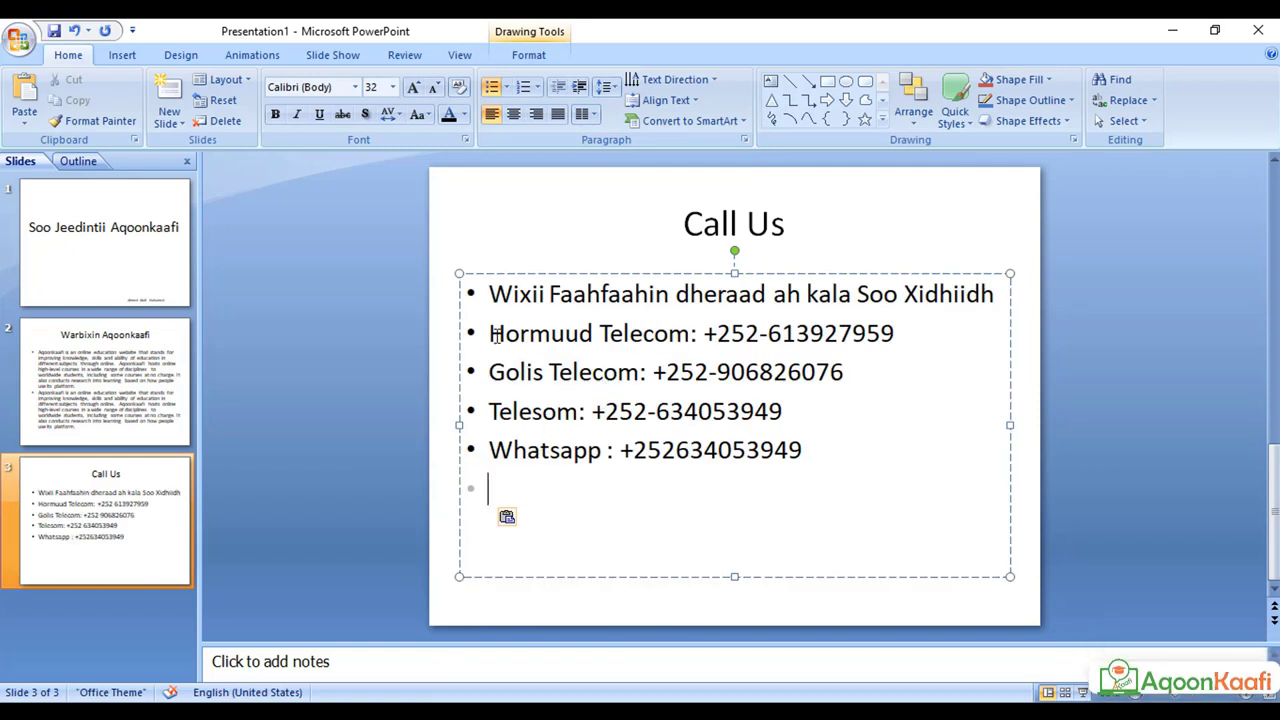
- Centre the Hormuud-to-Whatsapp contact lines with arrow bullets, widen the body box, then show slide 1
{"action": "left_click_drag", "start_coordinate": [488, 333], "coordinate": [805, 455]}
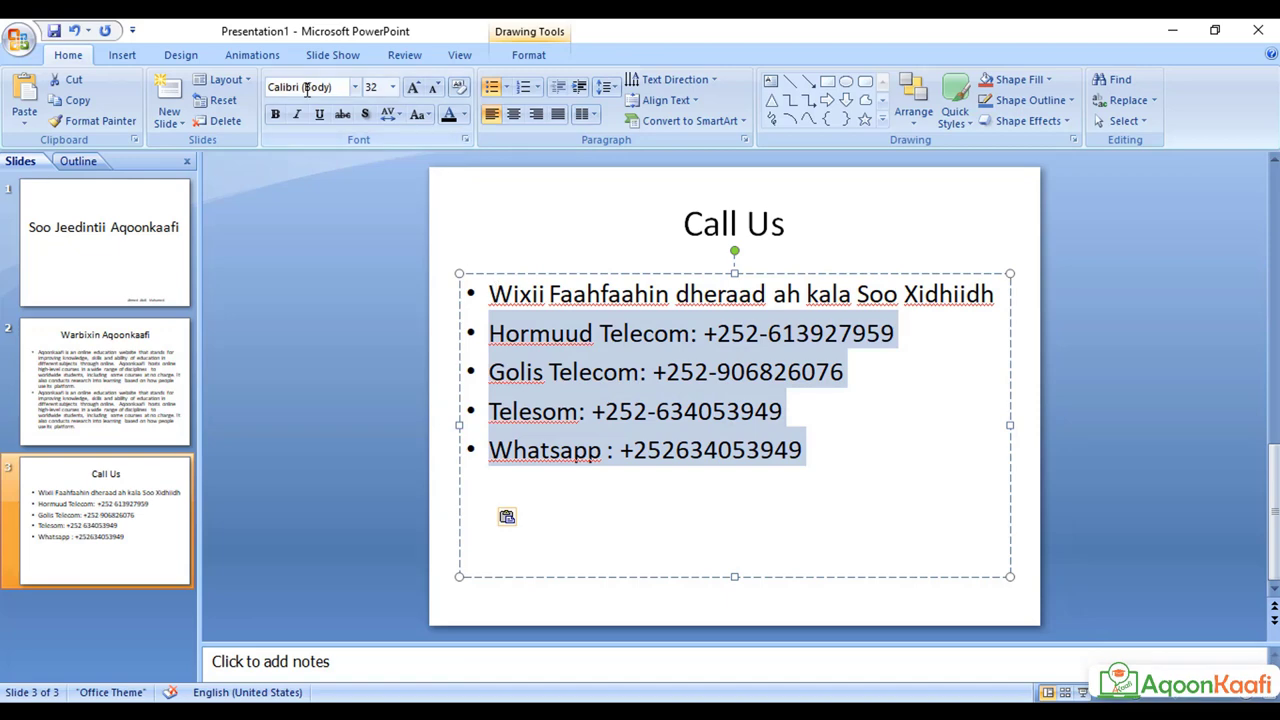
{"action": "left_click", "coordinate": [512, 114]}
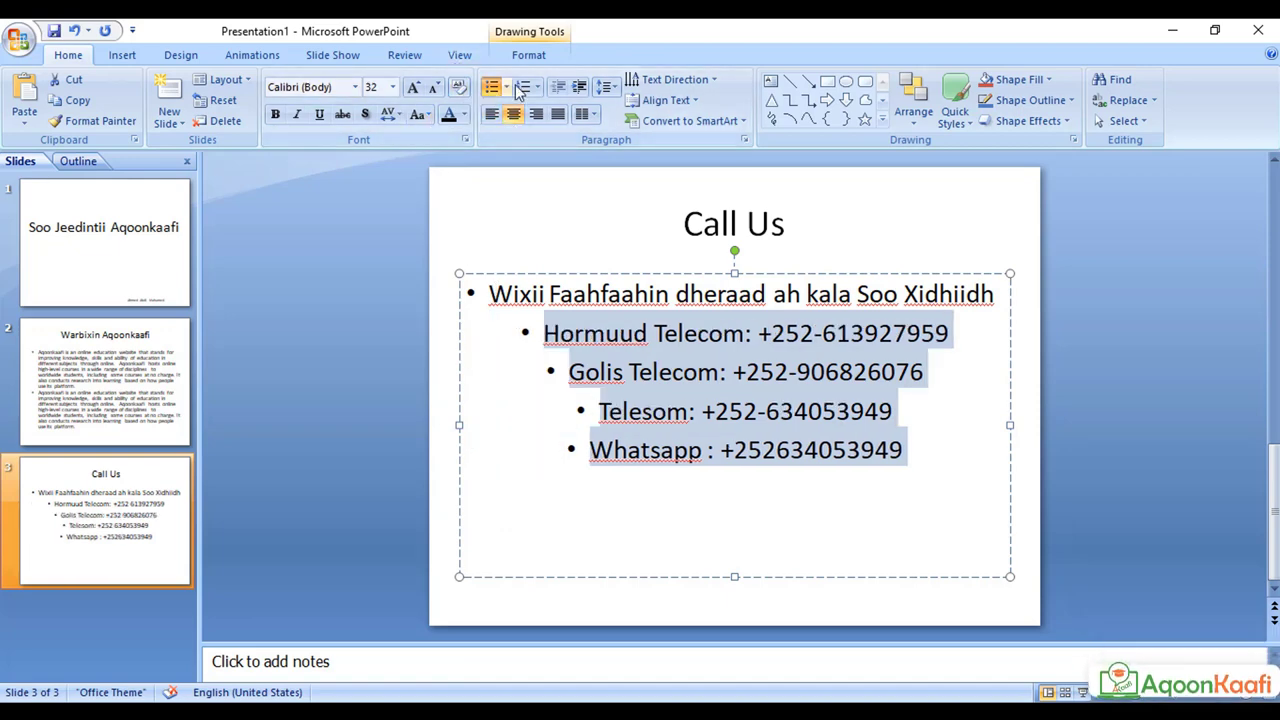
{"action": "left_click", "coordinate": [508, 87]}
{"action": "left_click", "coordinate": [522, 305]}
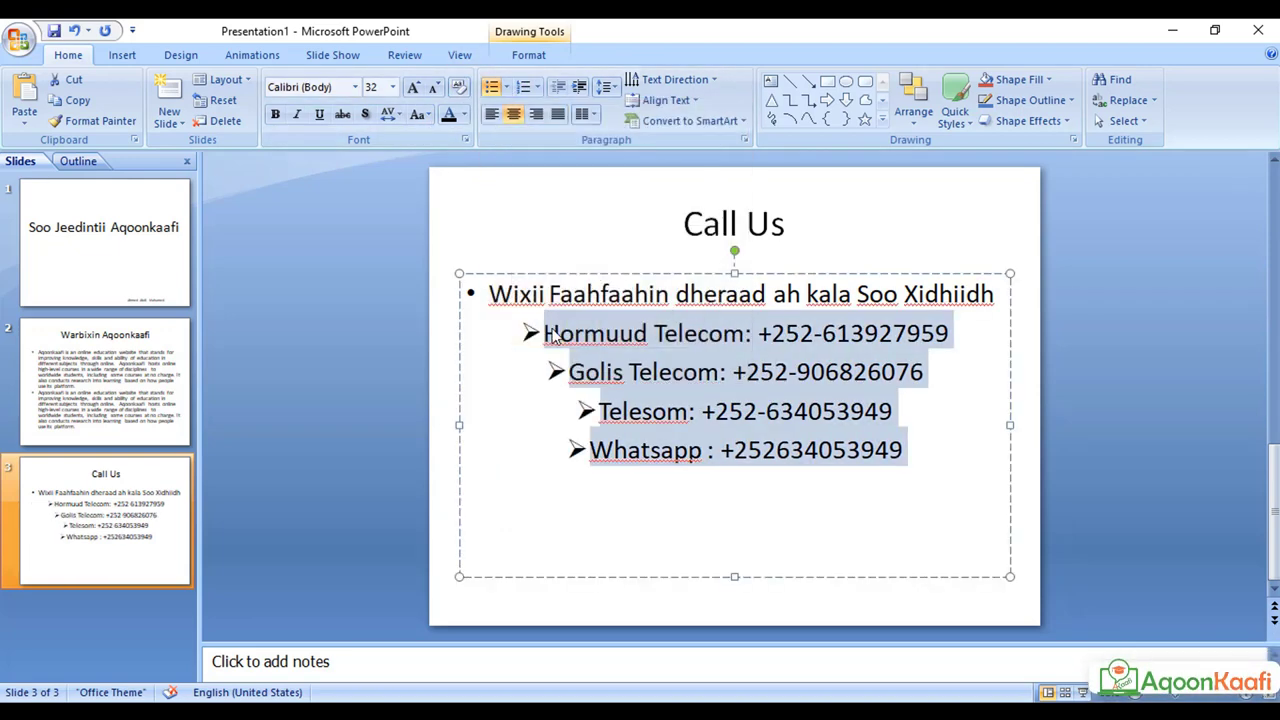
{"action": "left_click", "coordinate": [490, 294]}
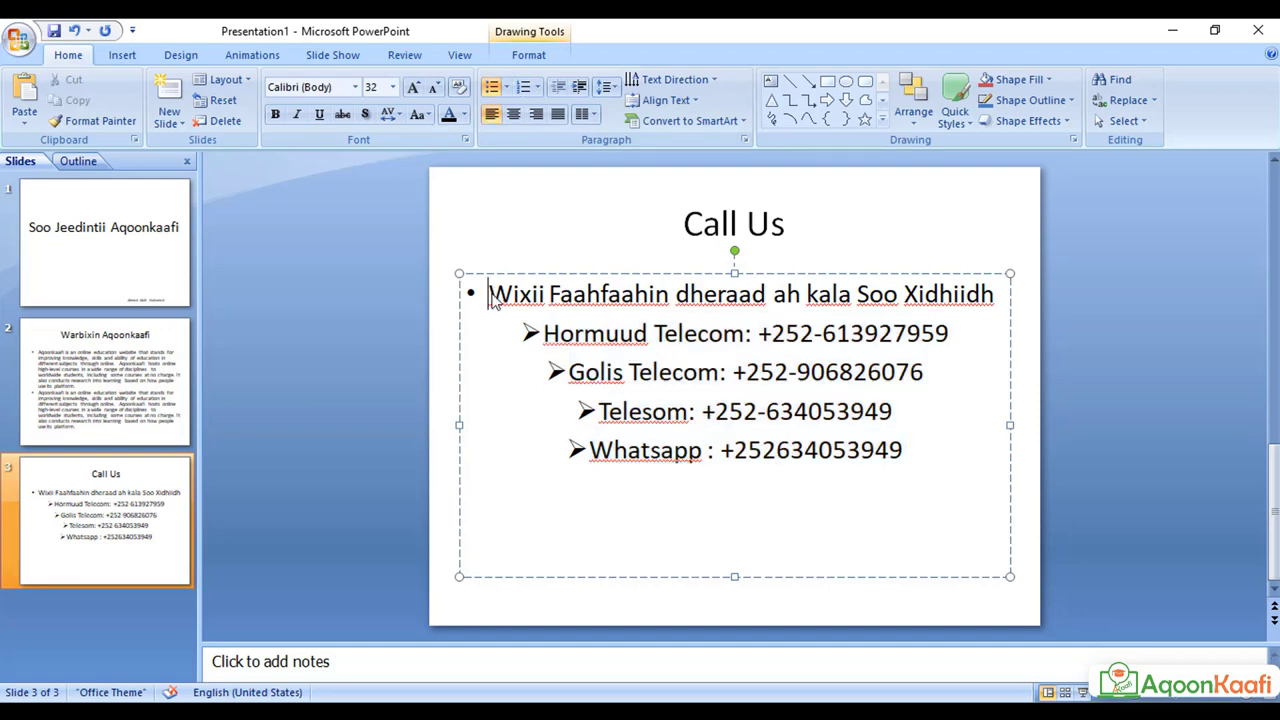
{"action": "left_click_drag", "start_coordinate": [1010, 426], "coordinate": [1034, 423]}
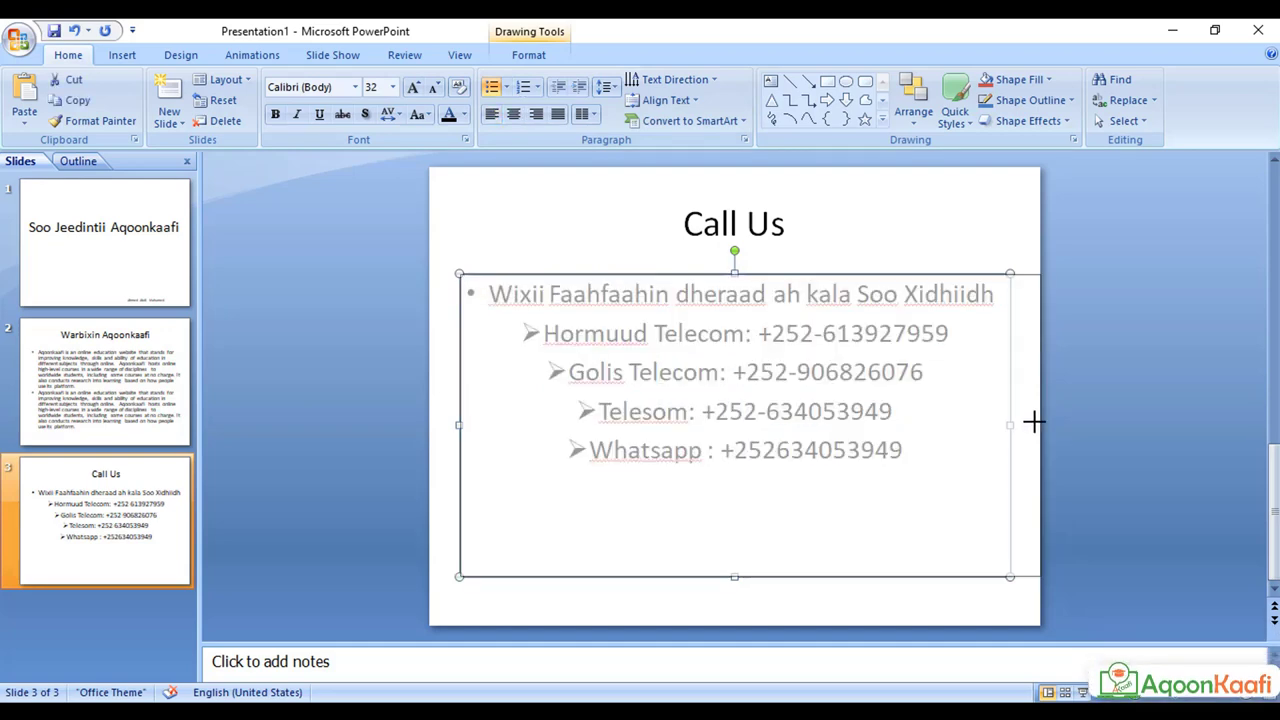
{"action": "left_click", "coordinate": [88, 291]}
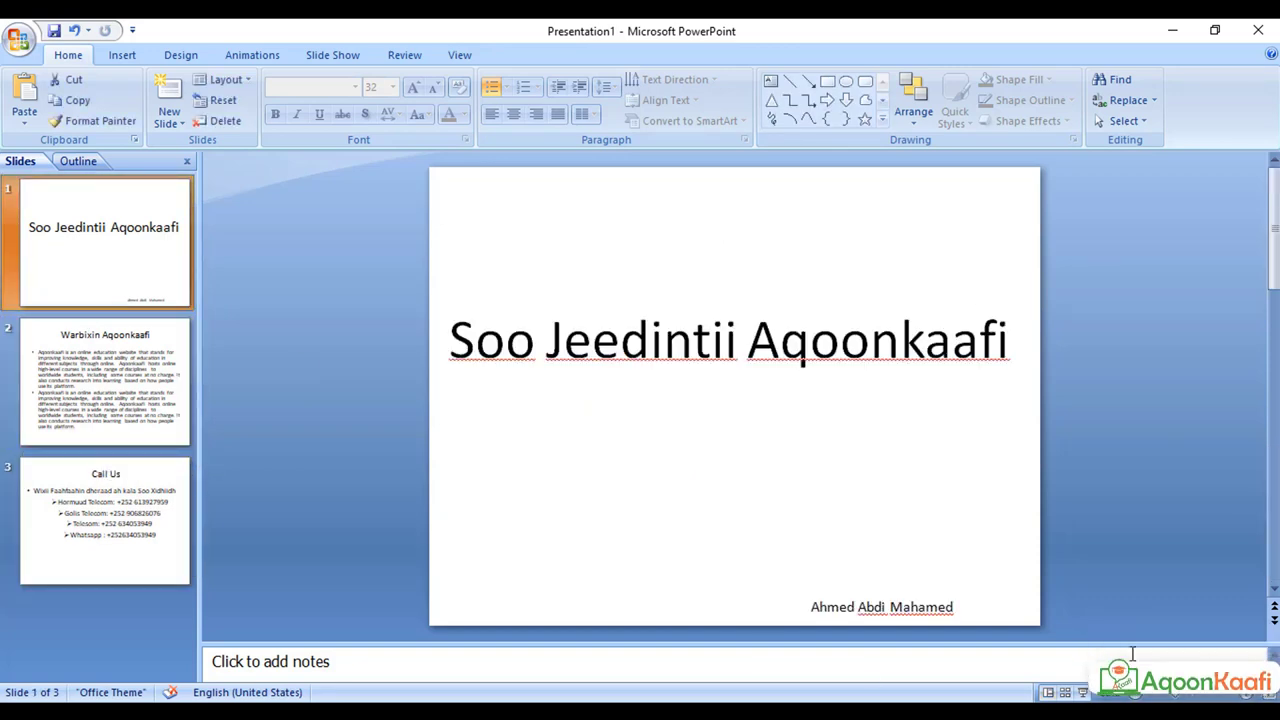
- Play the slide show through to Call Us, step back to the title slide, and exit
{"action": "left_click", "coordinate": [1082, 693]}
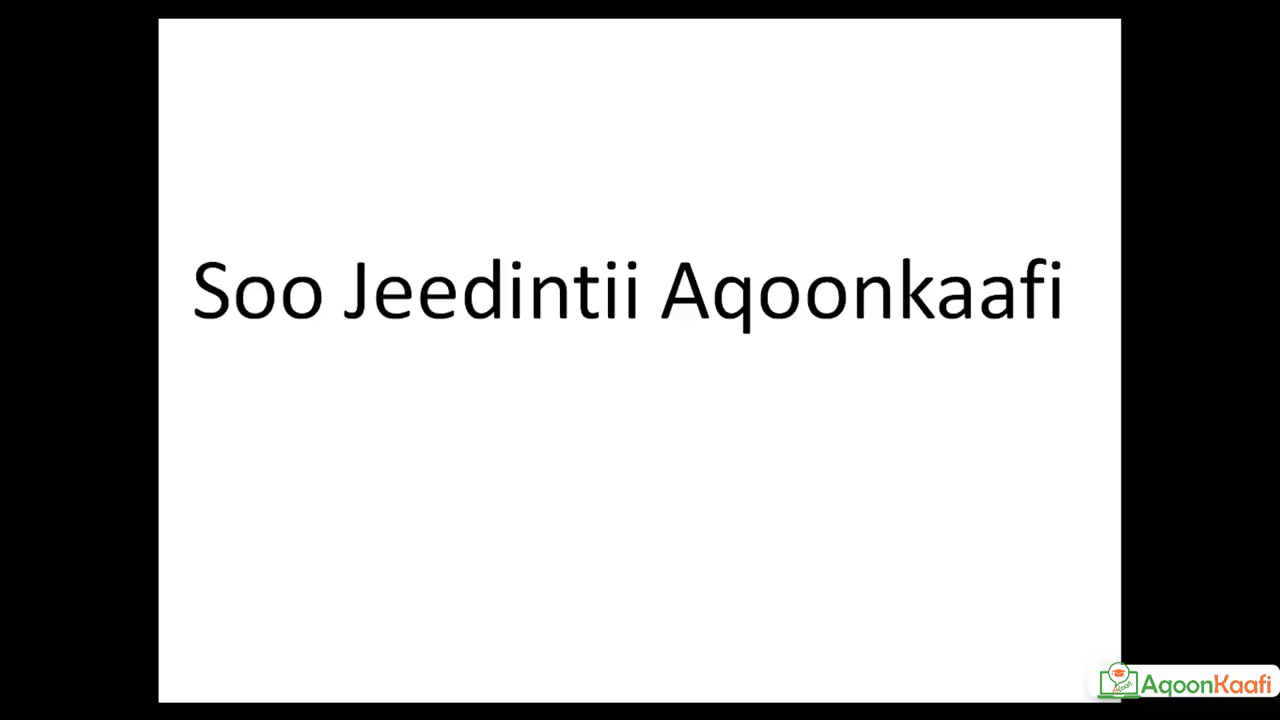
{"action": "left_click", "coordinate": [776, 614]}
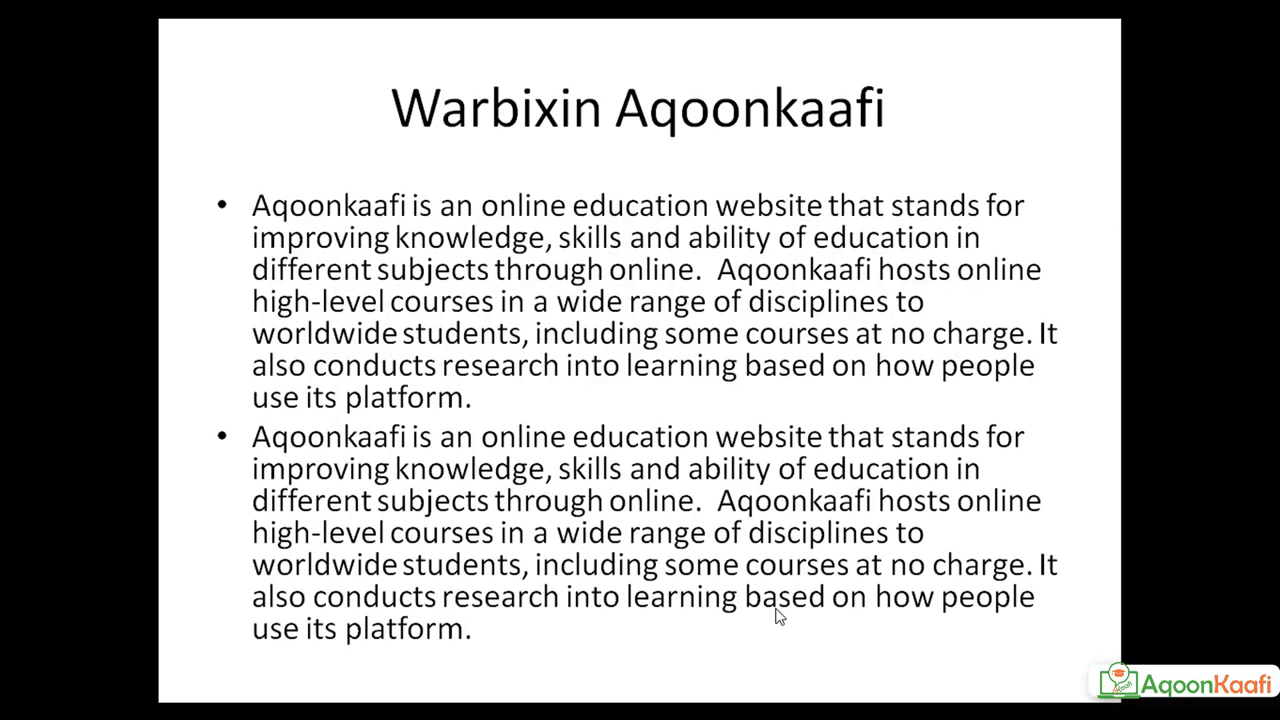
{"action": "left_click", "coordinate": [776, 609]}
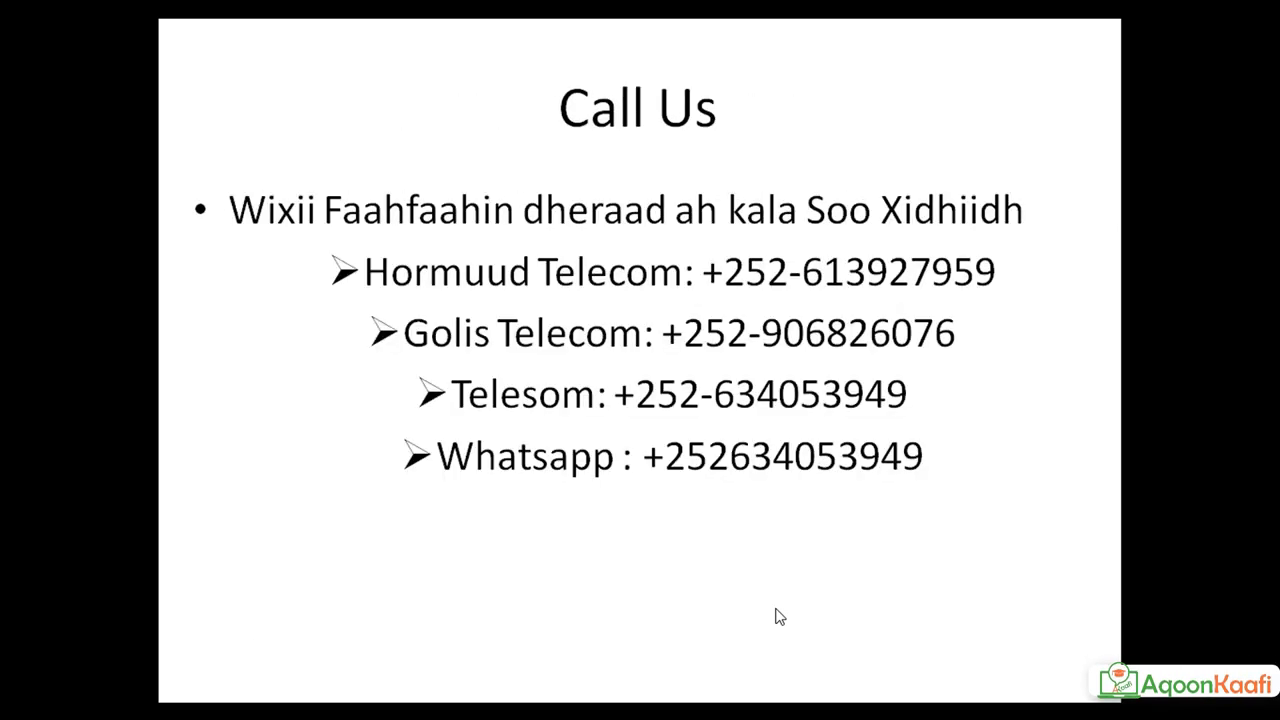
{"action": "key", "text": "Left"}
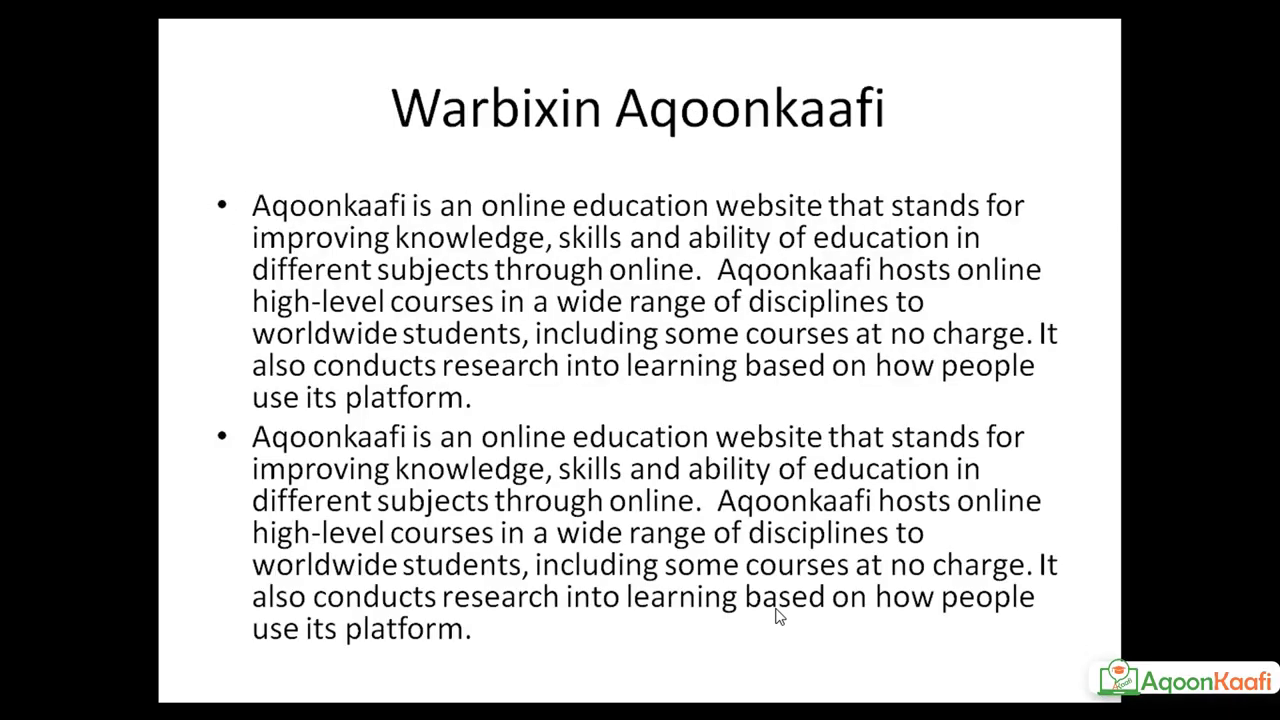
{"action": "key", "text": "Left"}
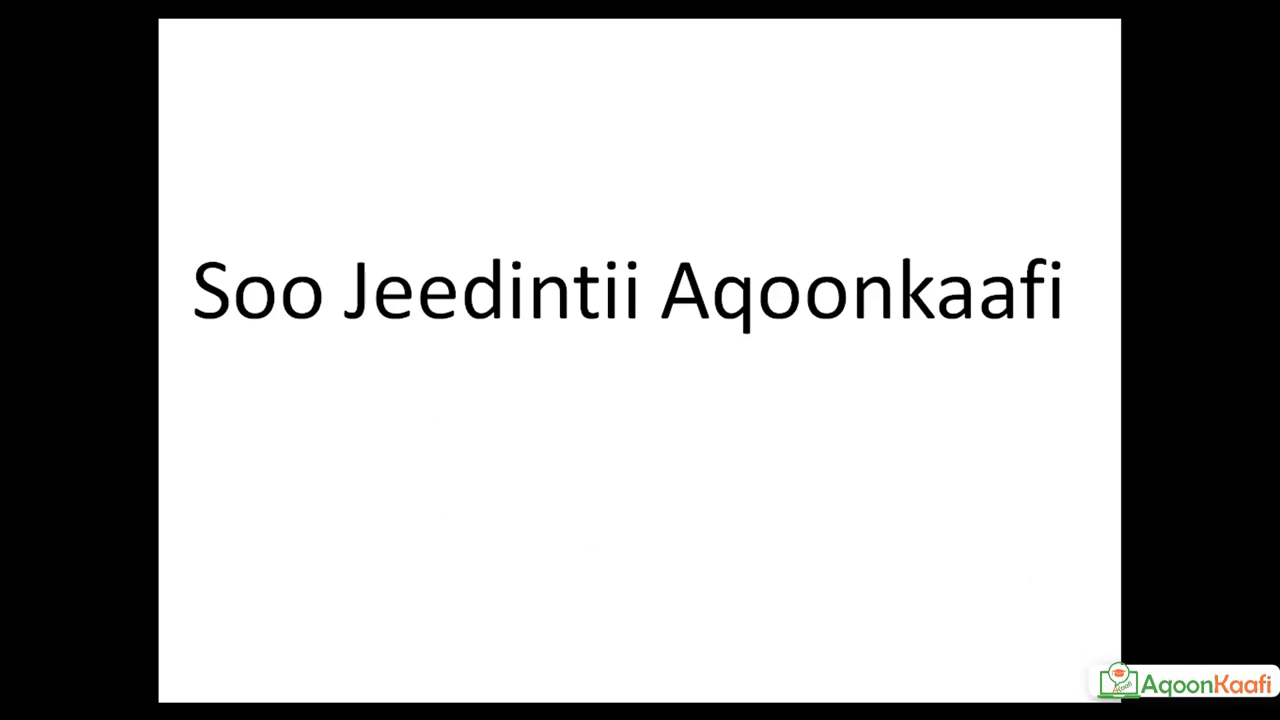
{"action": "key", "text": "Escape"}
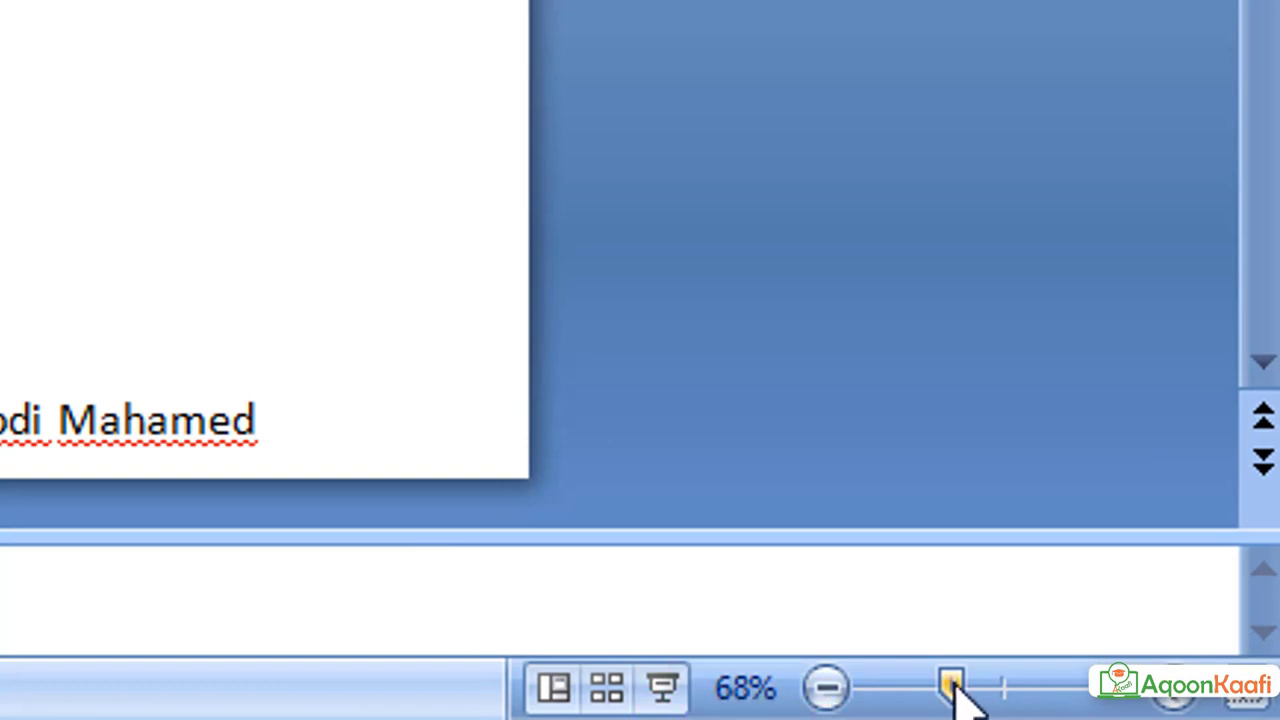
- Set the slide zoom to 80% and briefly preview the slide show twice
{"action": "left_click_drag", "start_coordinate": [955, 690], "coordinate": [1176, 708]}
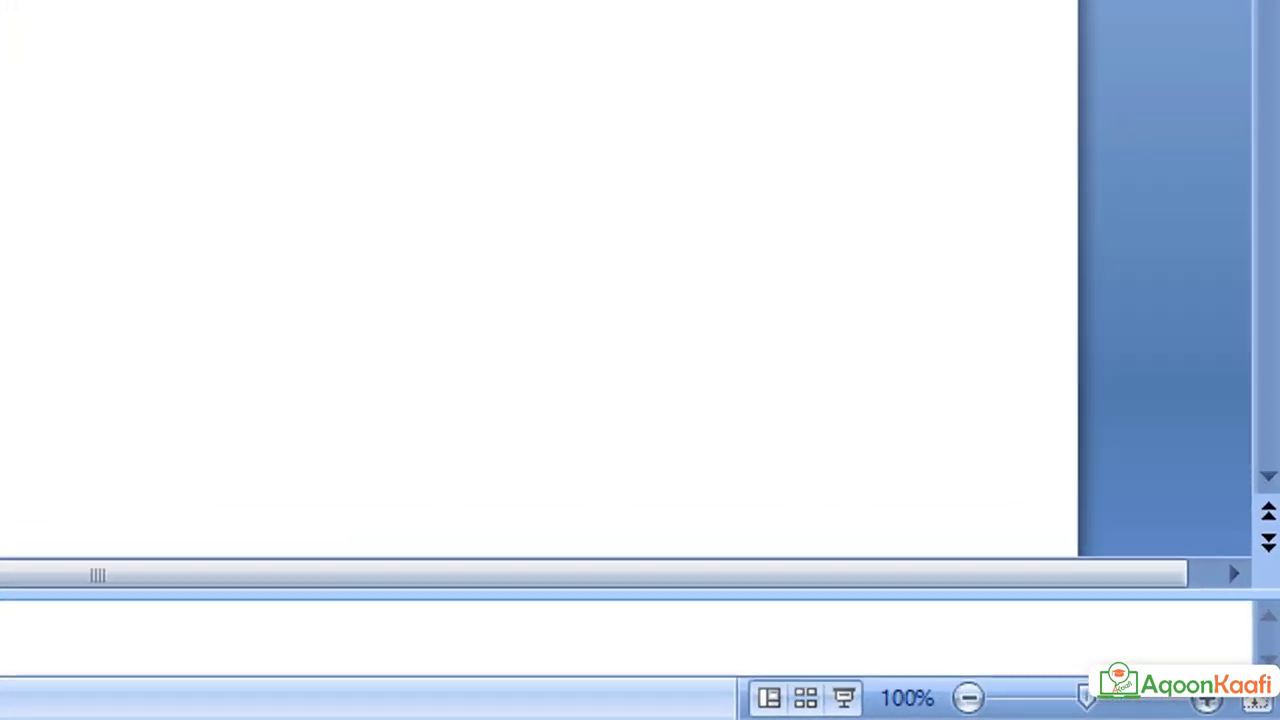
{"action": "left_click", "coordinate": [824, 690]}
{"action": "left_click", "coordinate": [824, 690]}
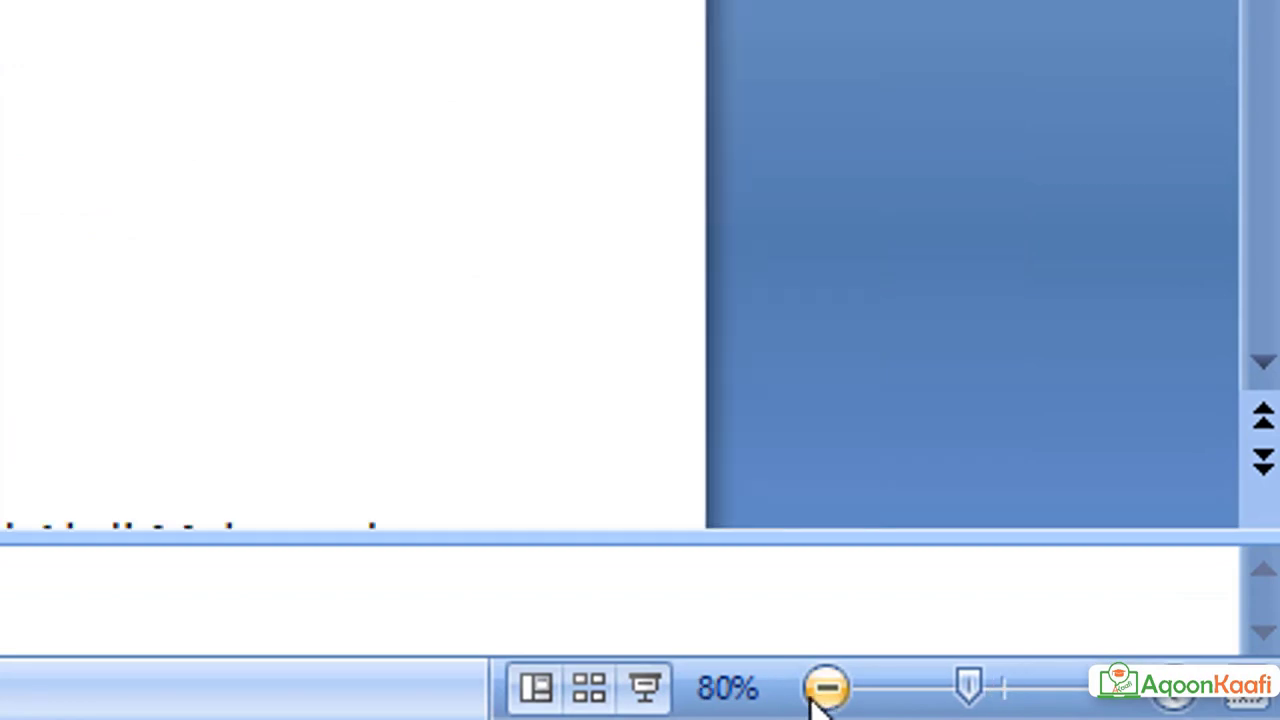
{"action": "left_click", "coordinate": [824, 690]}
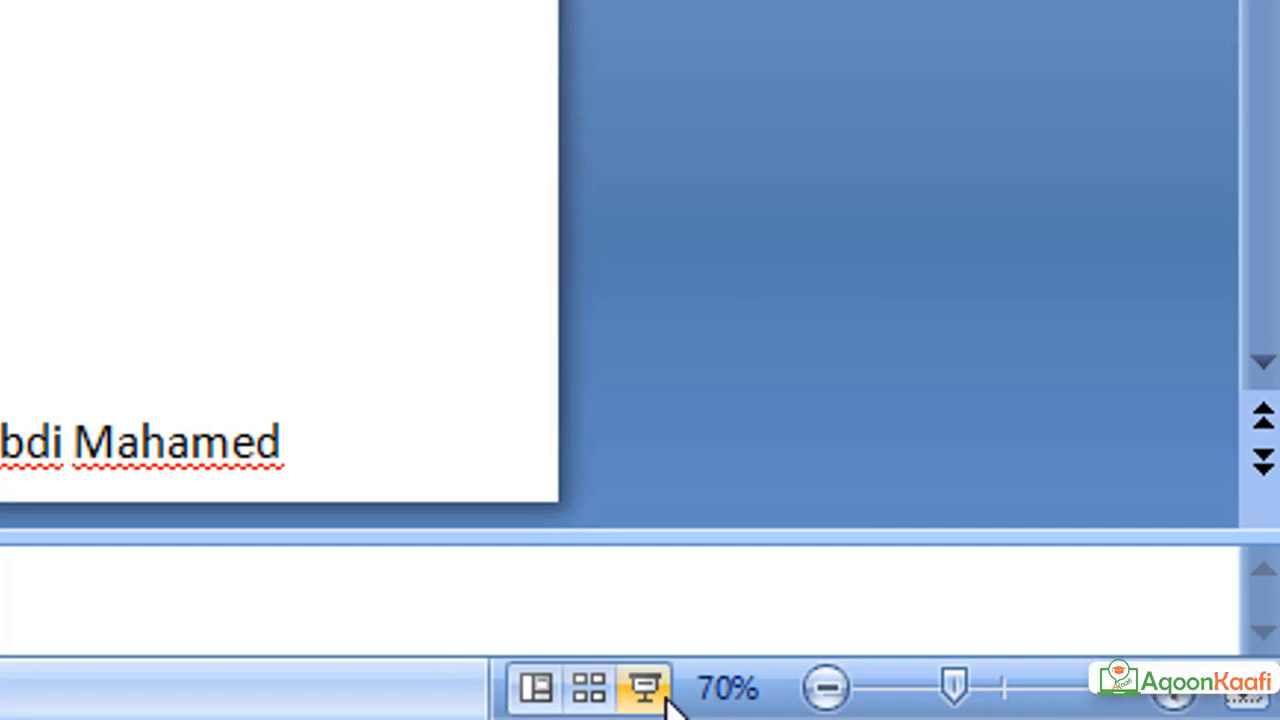
{"action": "left_click", "coordinate": [665, 700]}
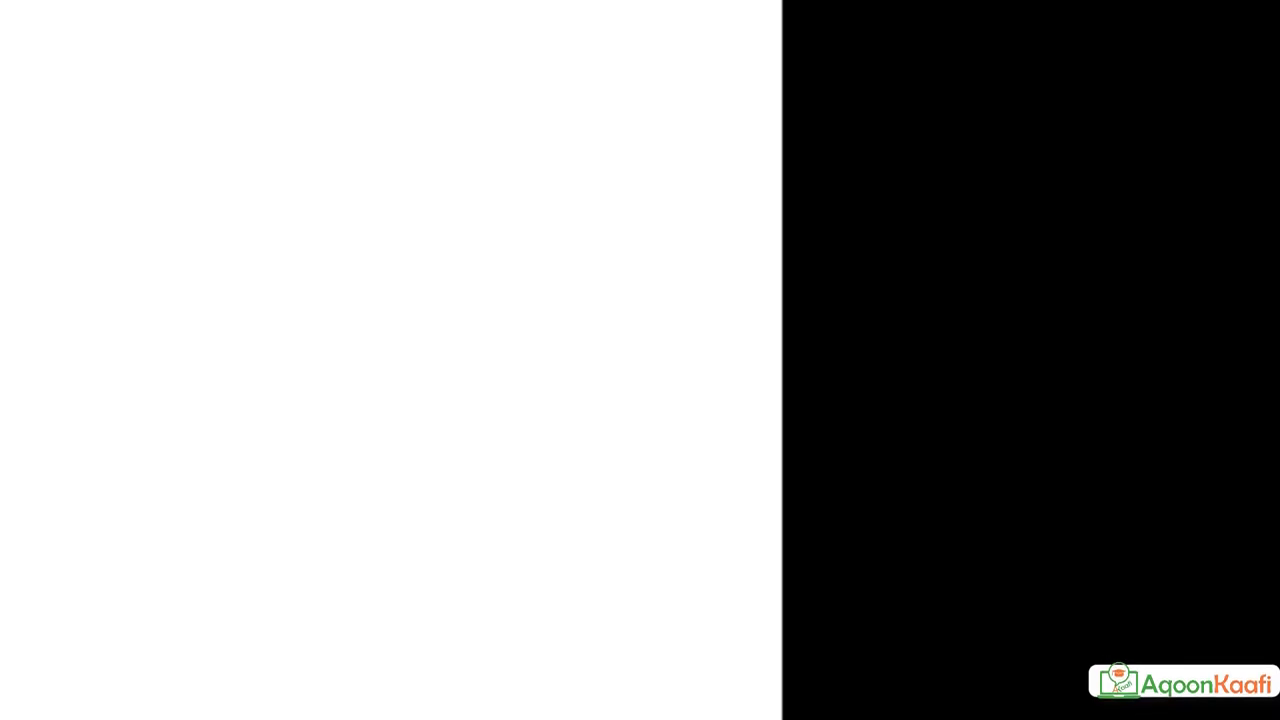
{"action": "key", "text": "Escape"}
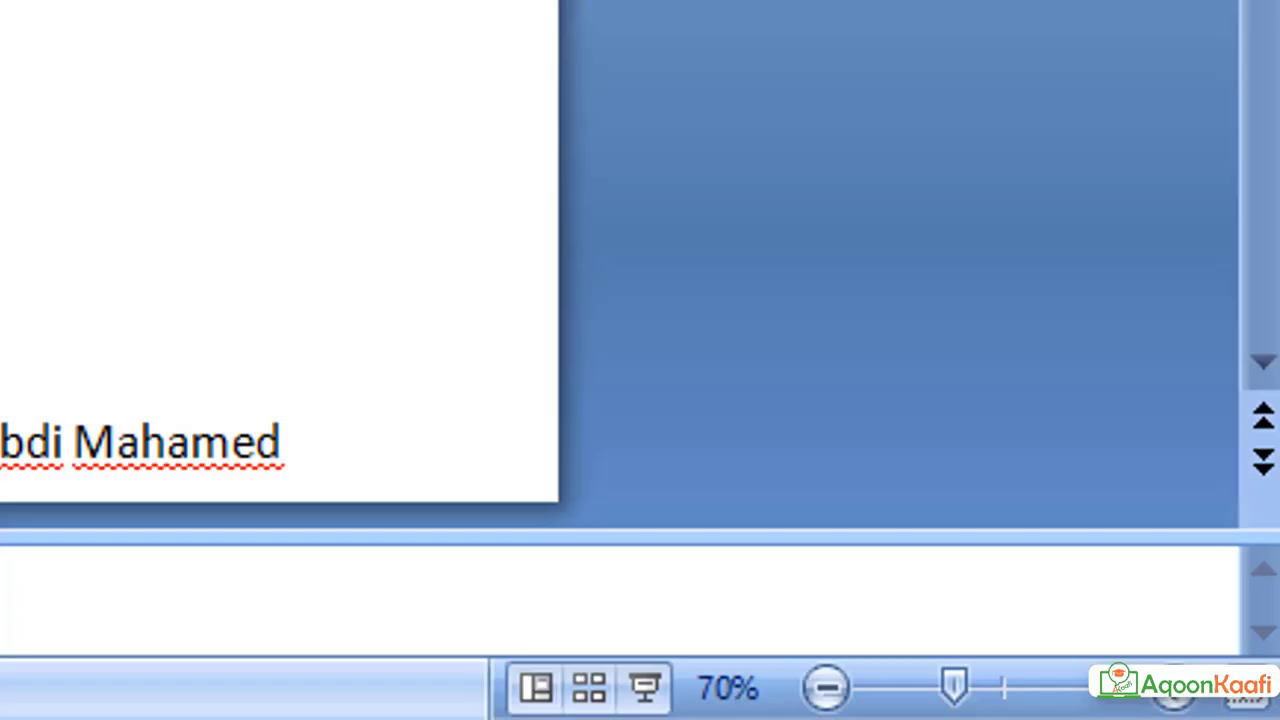
{"action": "left_click", "coordinate": [662, 700]}
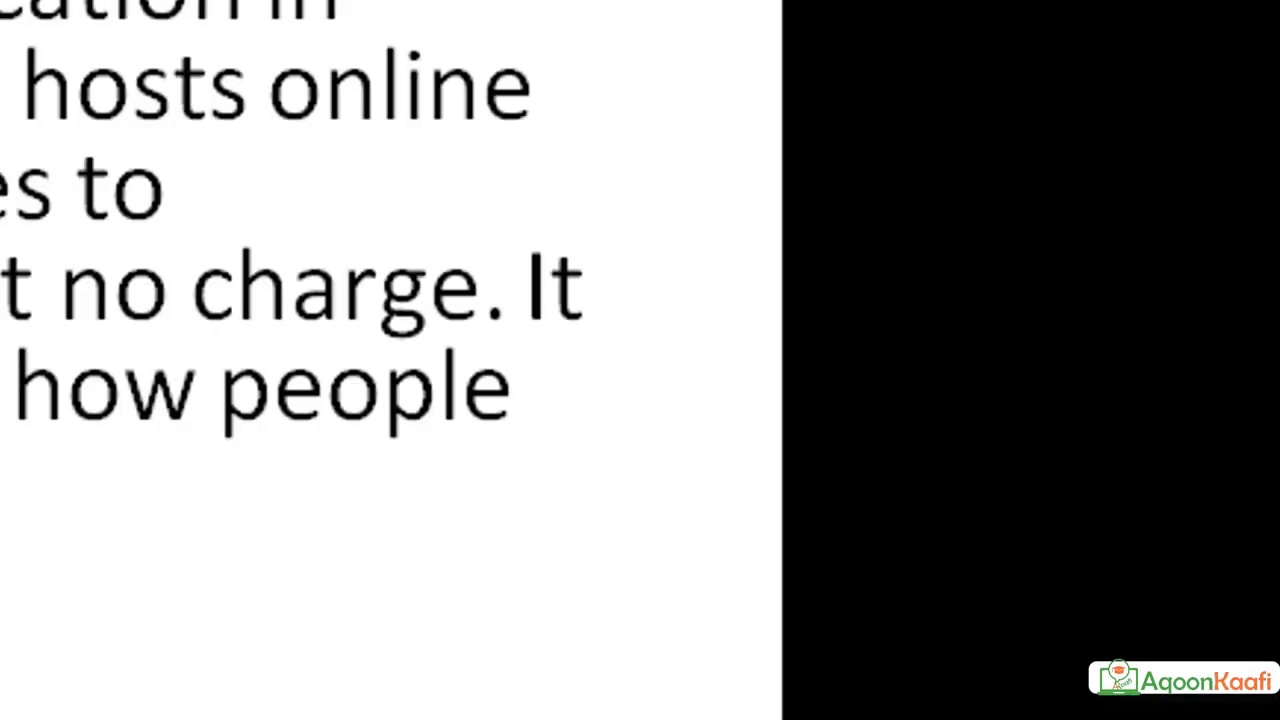
{"action": "key", "text": "Escape"}
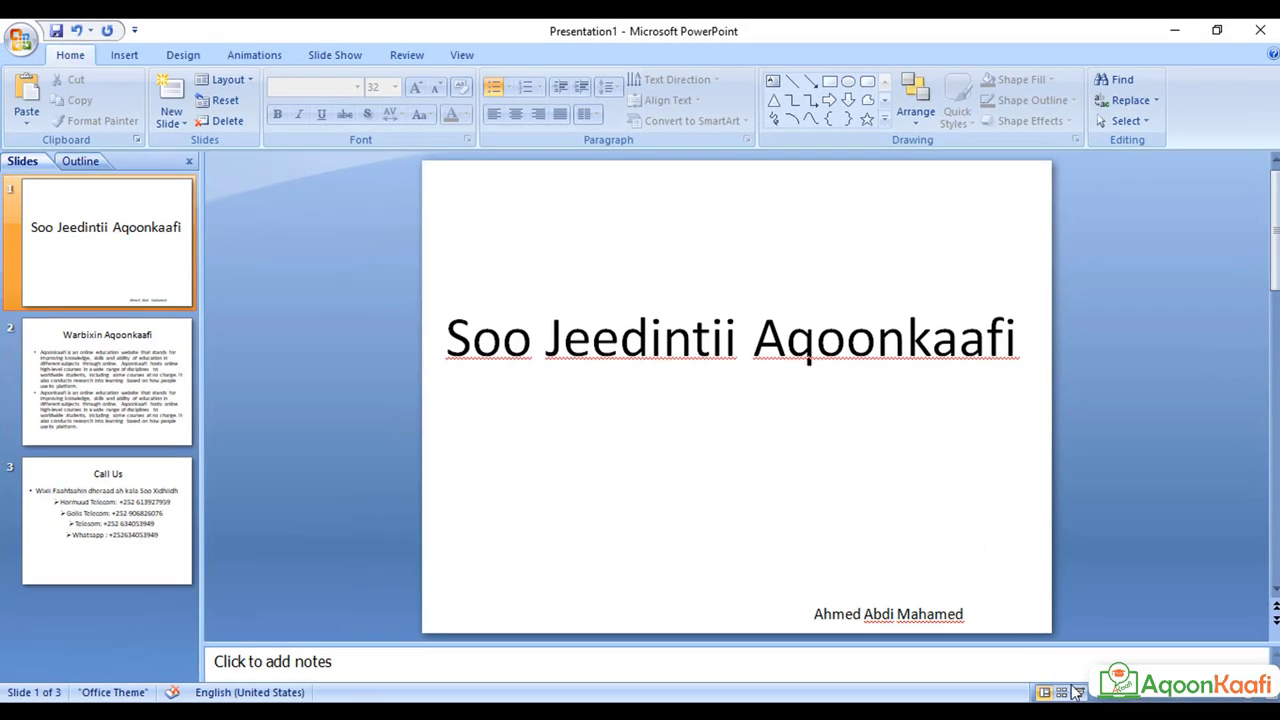
- Run the full show from slide 1 with F5, preview slide 1 again, then open Slide Sorter
{"action": "key", "text": "F5"}
{"action": "left_click", "coordinate": [788, 486]}
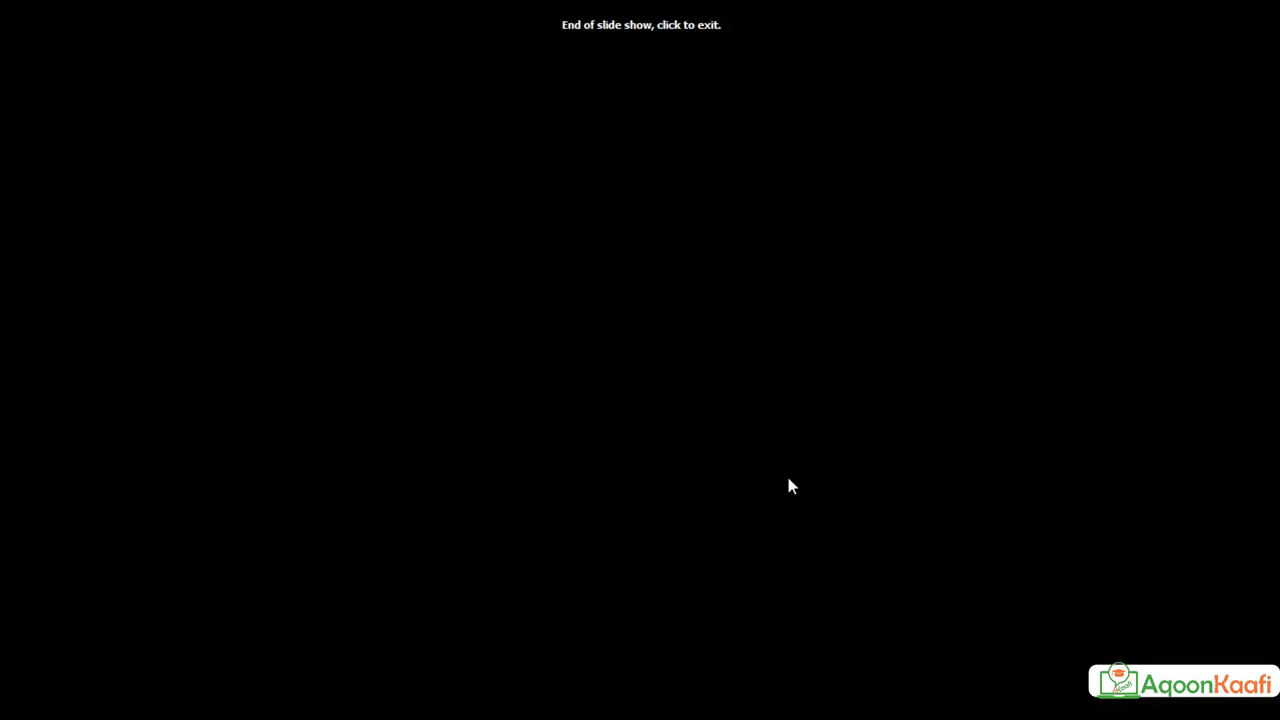
{"action": "left_click", "coordinate": [788, 486]}
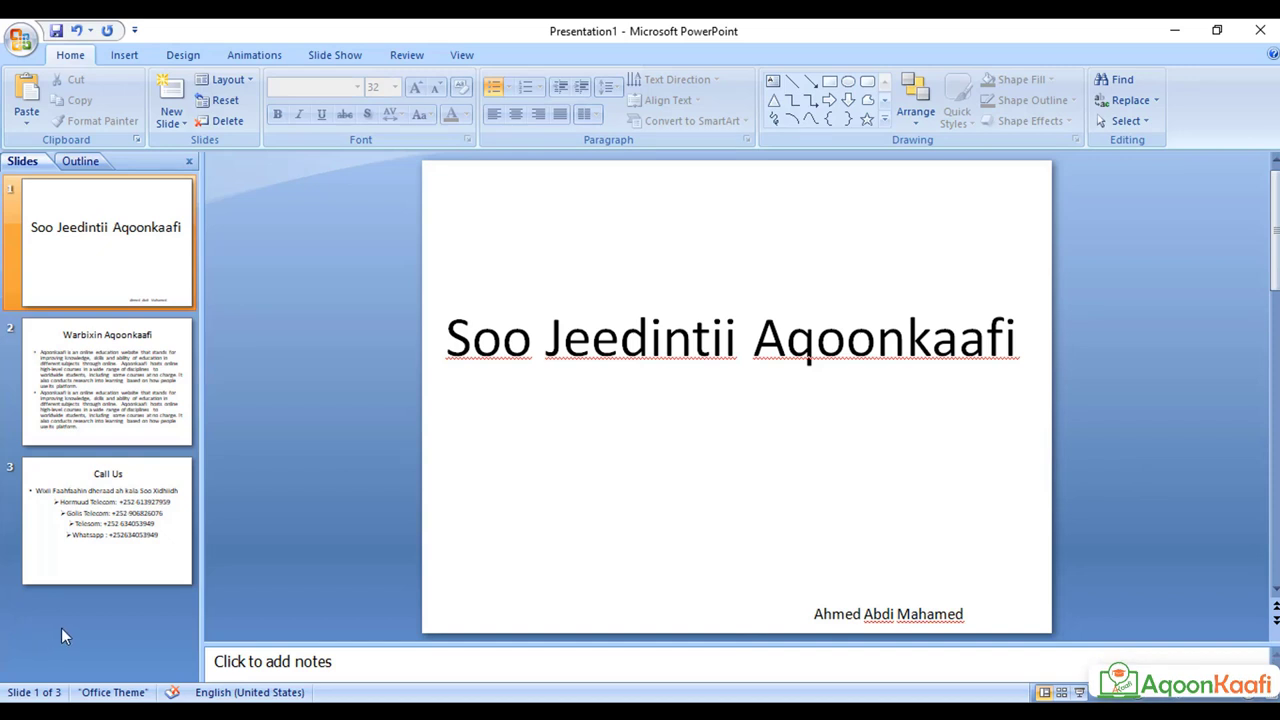
{"action": "left_click", "coordinate": [1081, 693]}
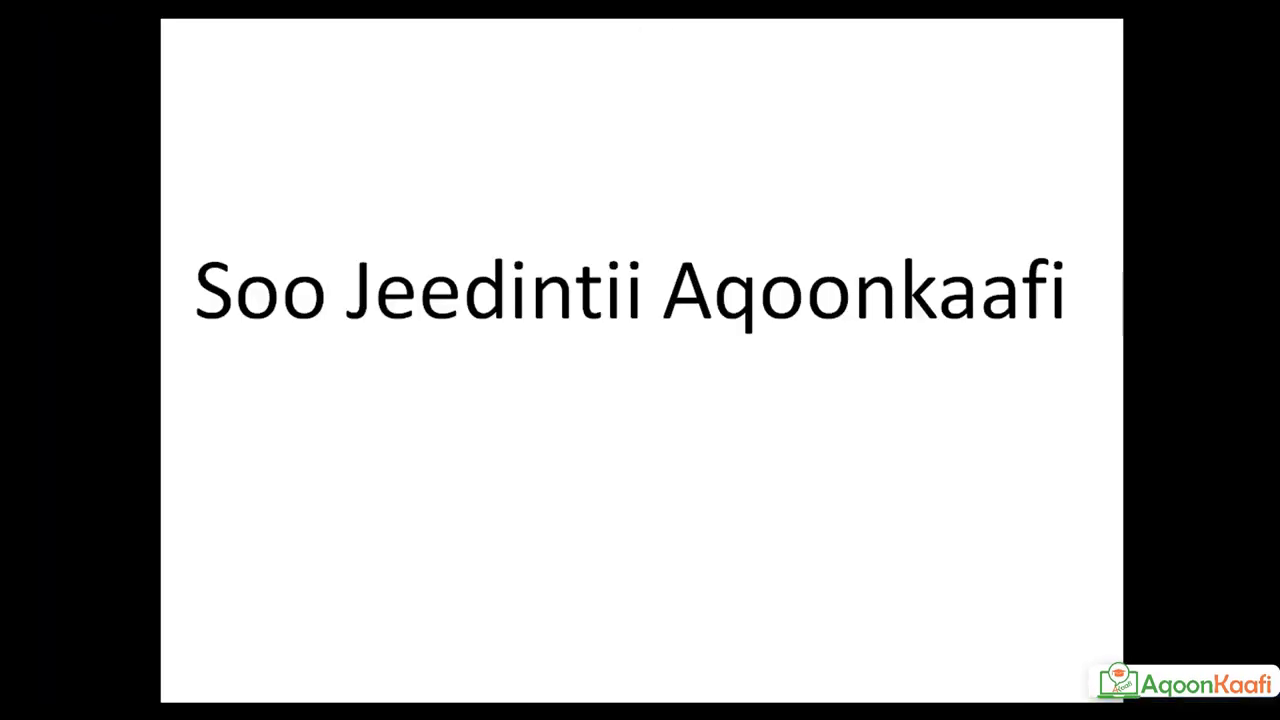
{"action": "key", "text": "Escape"}
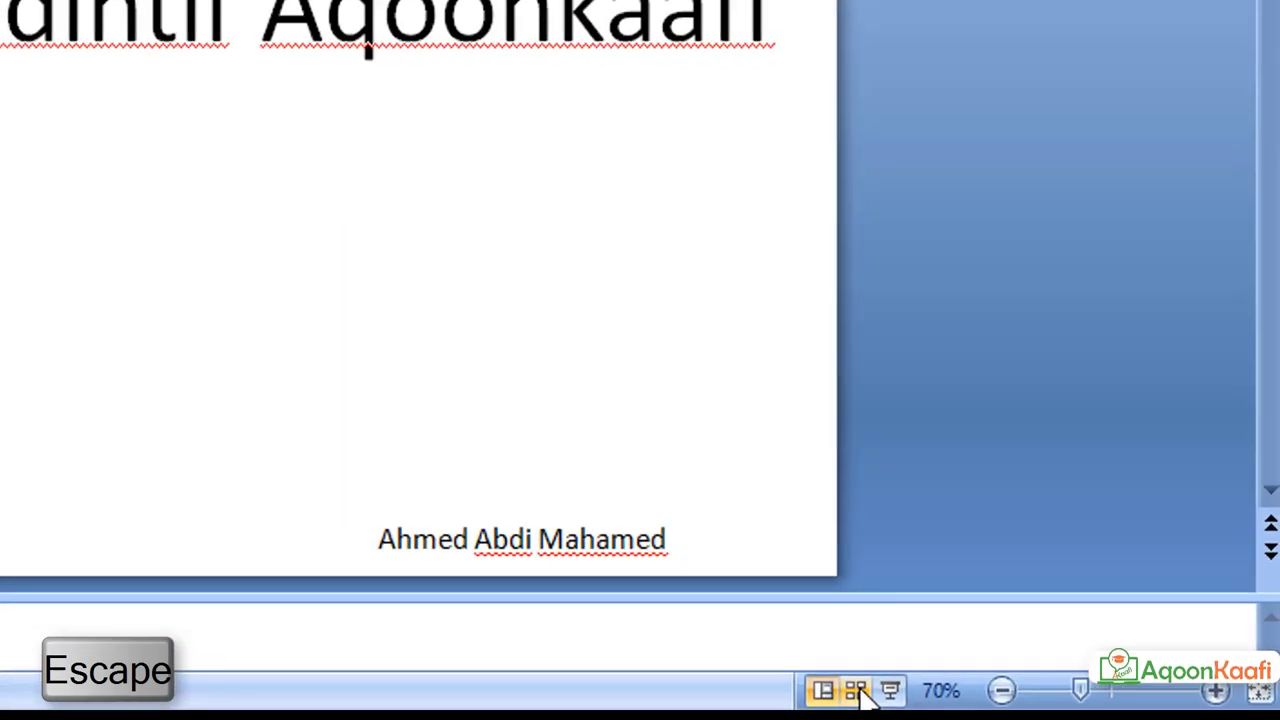
{"action": "left_click", "coordinate": [1062, 692]}
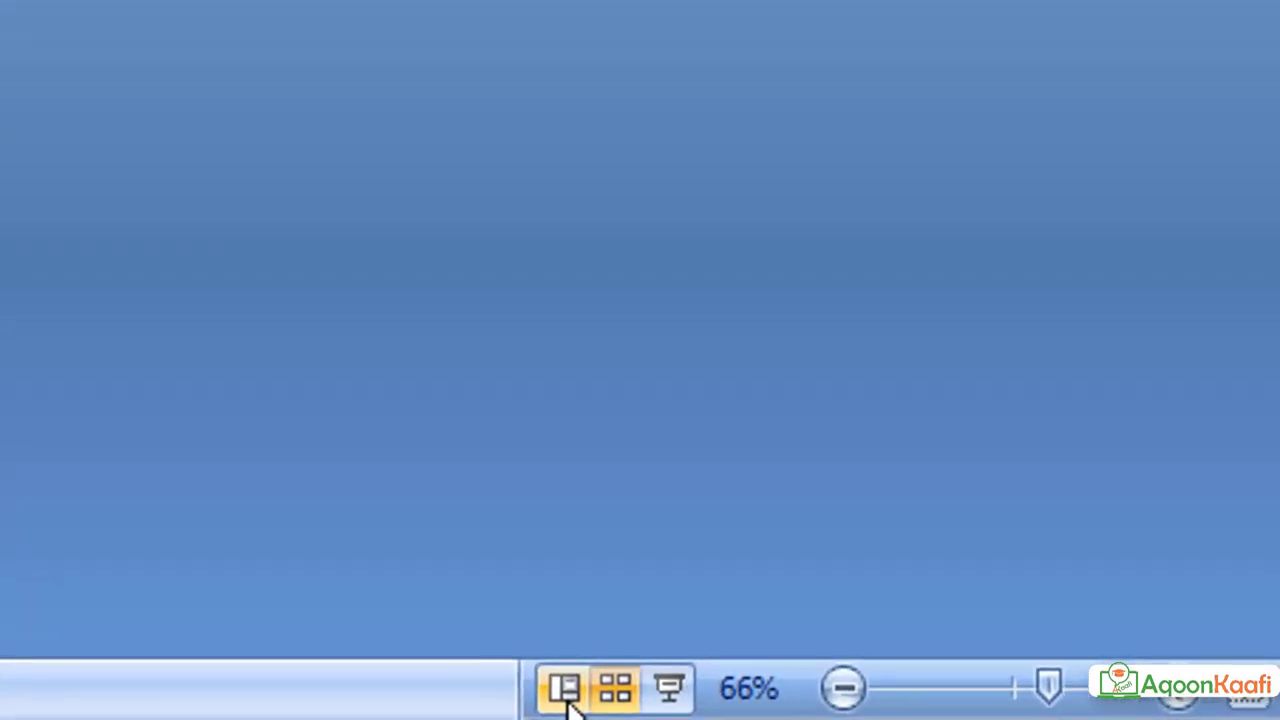
- Revisit Slide Sorter, preview the Call Us slide, then return to Normal view on slide 1
{"action": "left_click", "coordinate": [570, 703]}
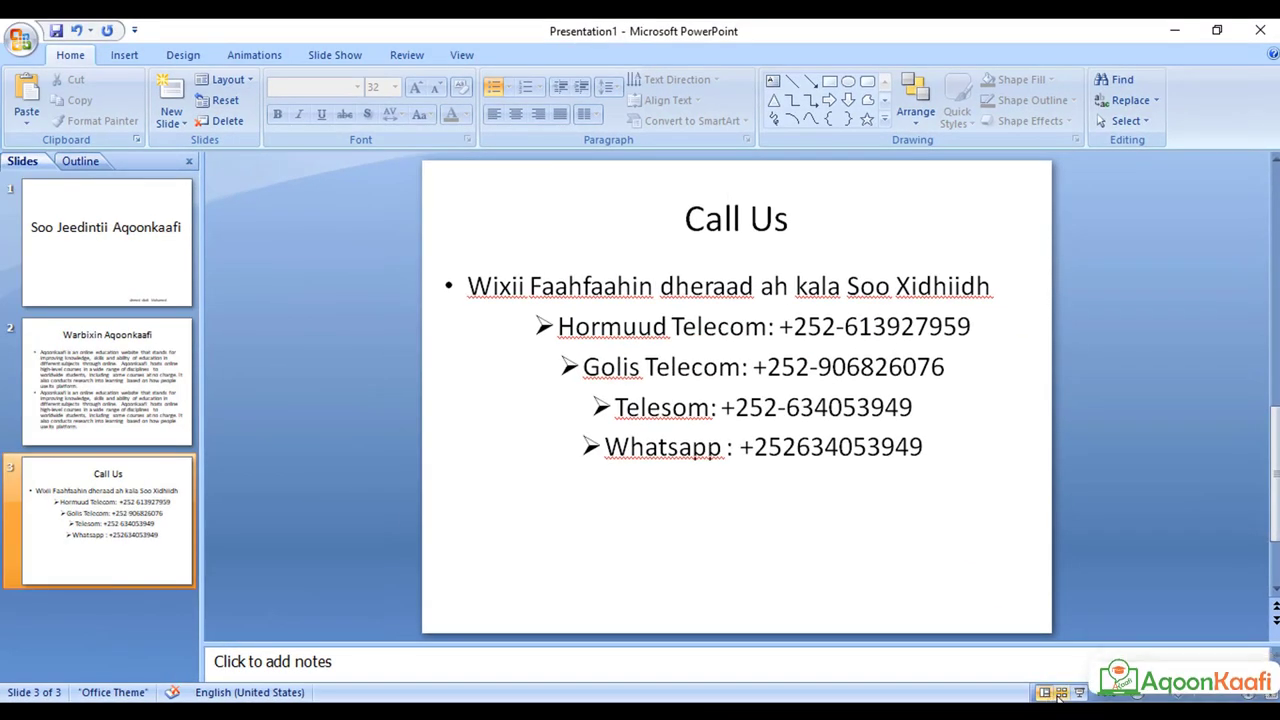
{"action": "left_click", "coordinate": [1060, 693]}
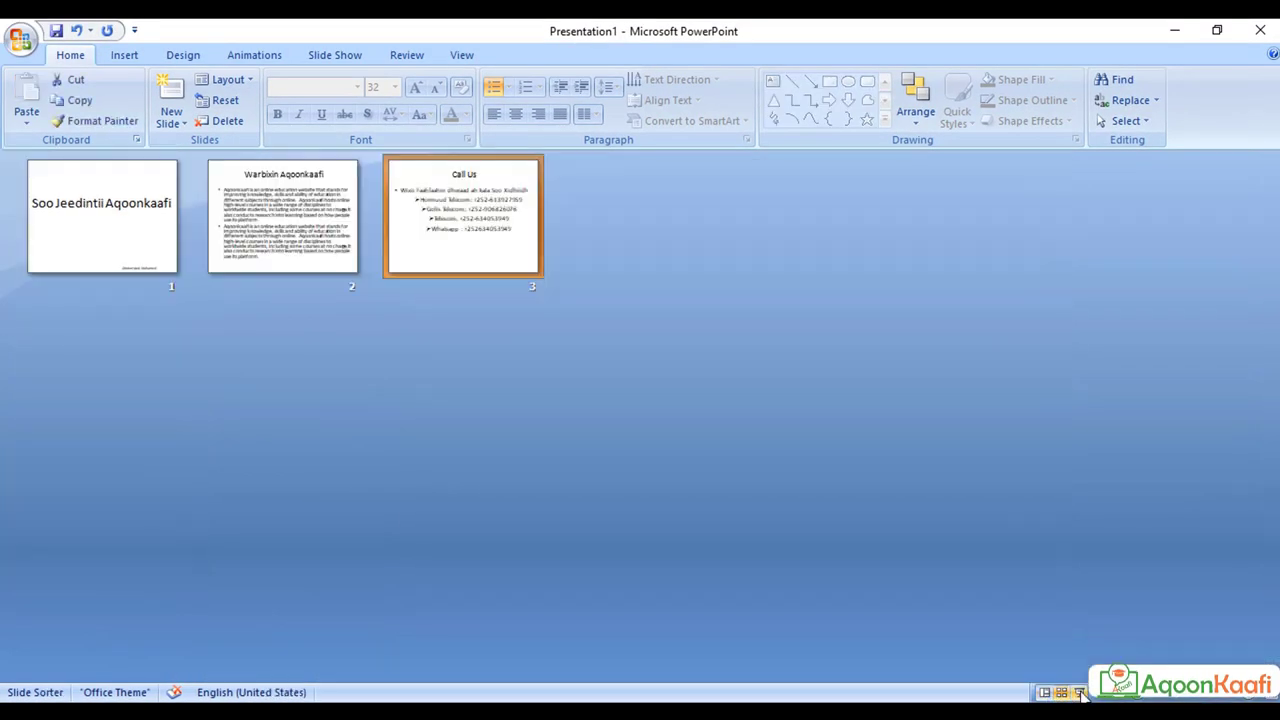
{"action": "left_click", "coordinate": [1080, 693]}
{"action": "key", "text": "Escape"}
{"action": "left_click", "coordinate": [1042, 692]}
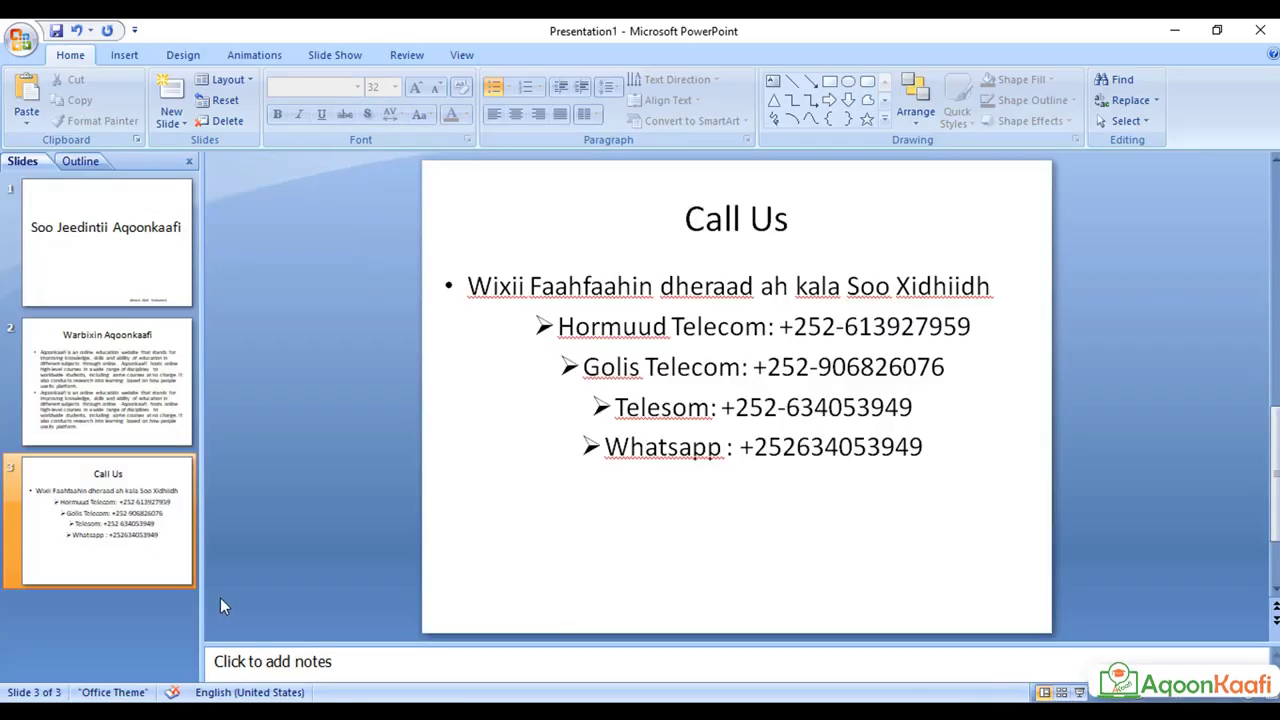
{"action": "left_click", "coordinate": [157, 287]}
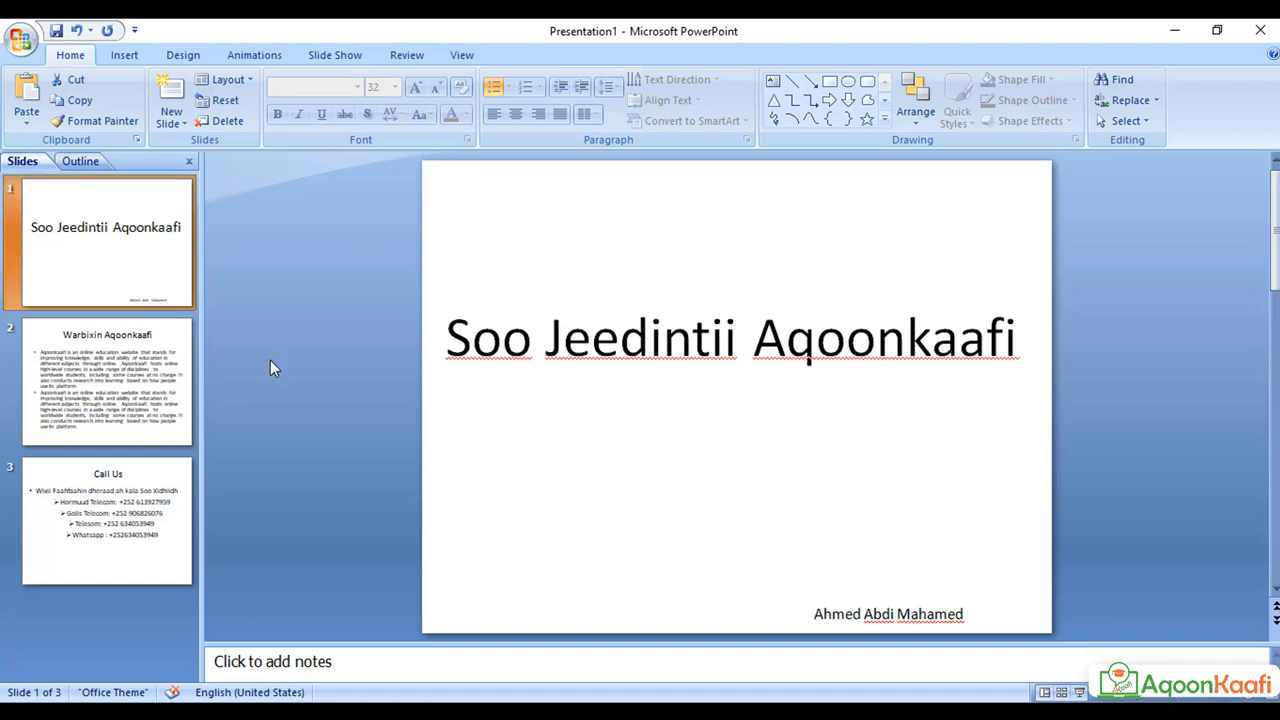
- Apply the Solstice theme to all three slides and nudge the title box right
{"action": "left_click", "coordinate": [184, 56]}
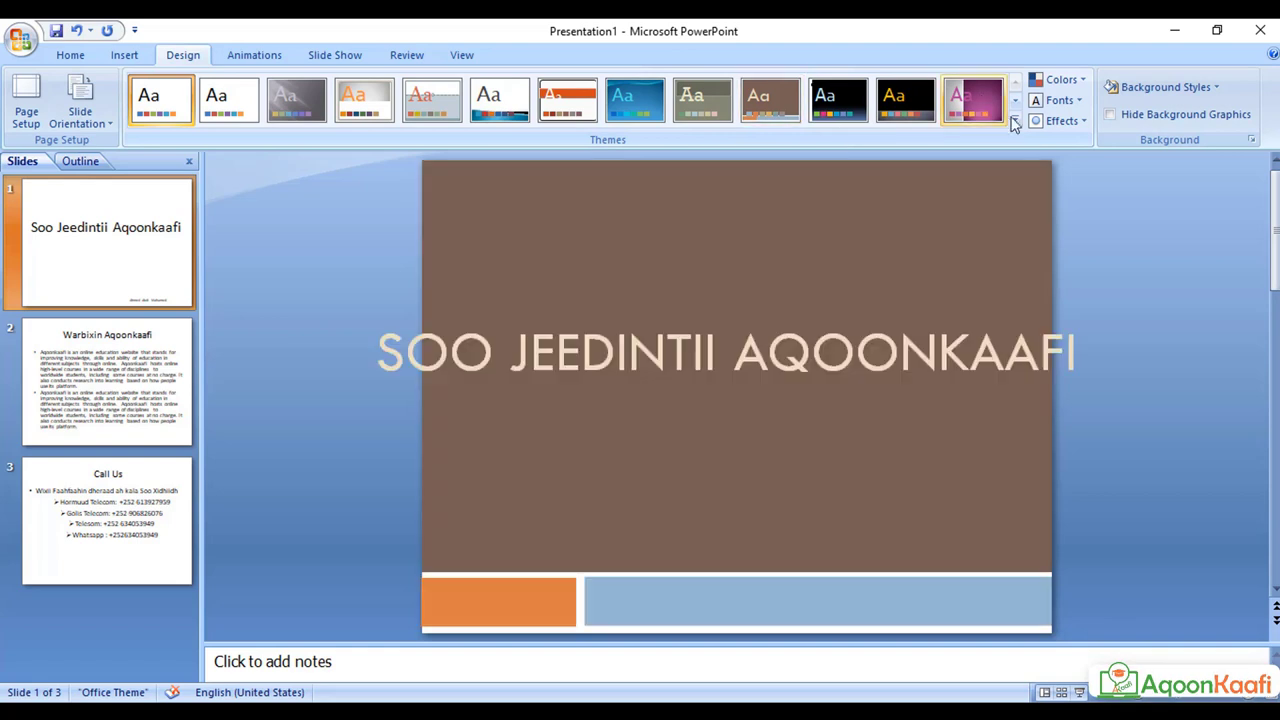
{"action": "left_click", "coordinate": [1014, 121]}
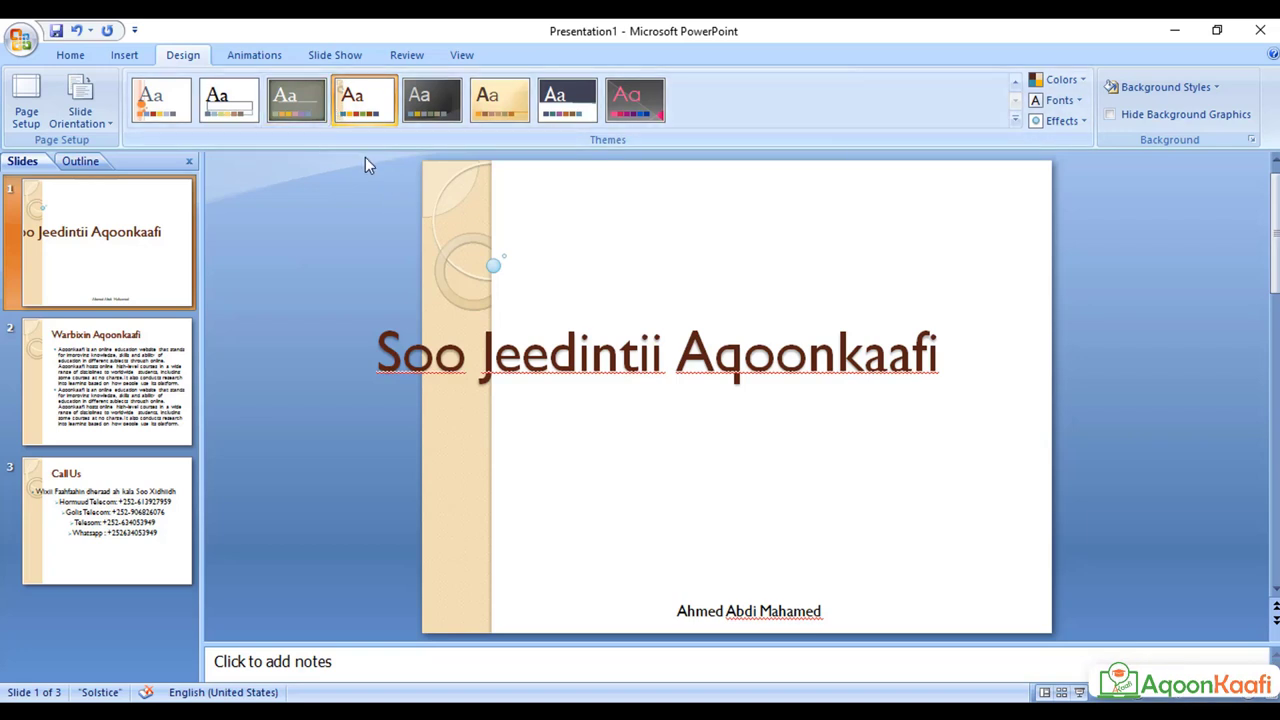
{"action": "left_click", "coordinate": [433, 362]}
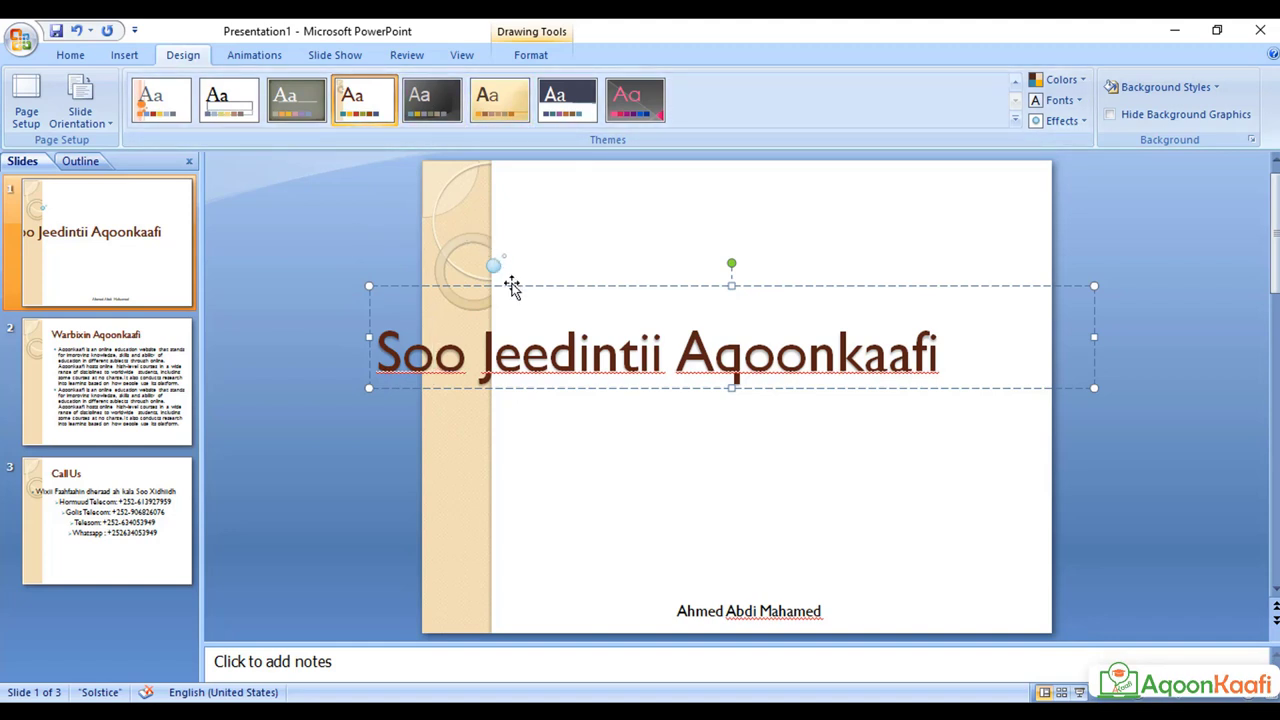
{"action": "left_click_drag", "start_coordinate": [502, 286], "coordinate": [554, 282]}
{"action": "left_click", "coordinate": [558, 290]}
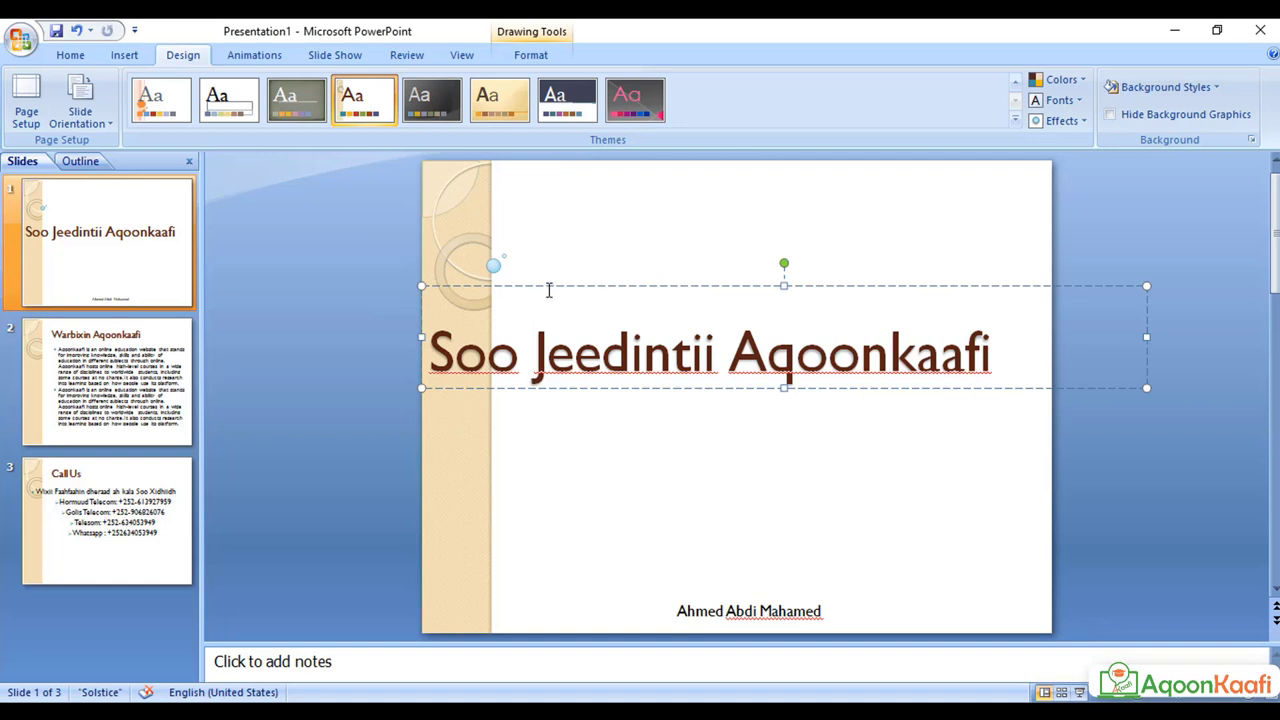
- Move the 'Soo Jeedintii Aqoonkaafi' title near the slide top and narrow its box to fit
{"action": "left_click_drag", "start_coordinate": [549, 288], "coordinate": [633, 200]}
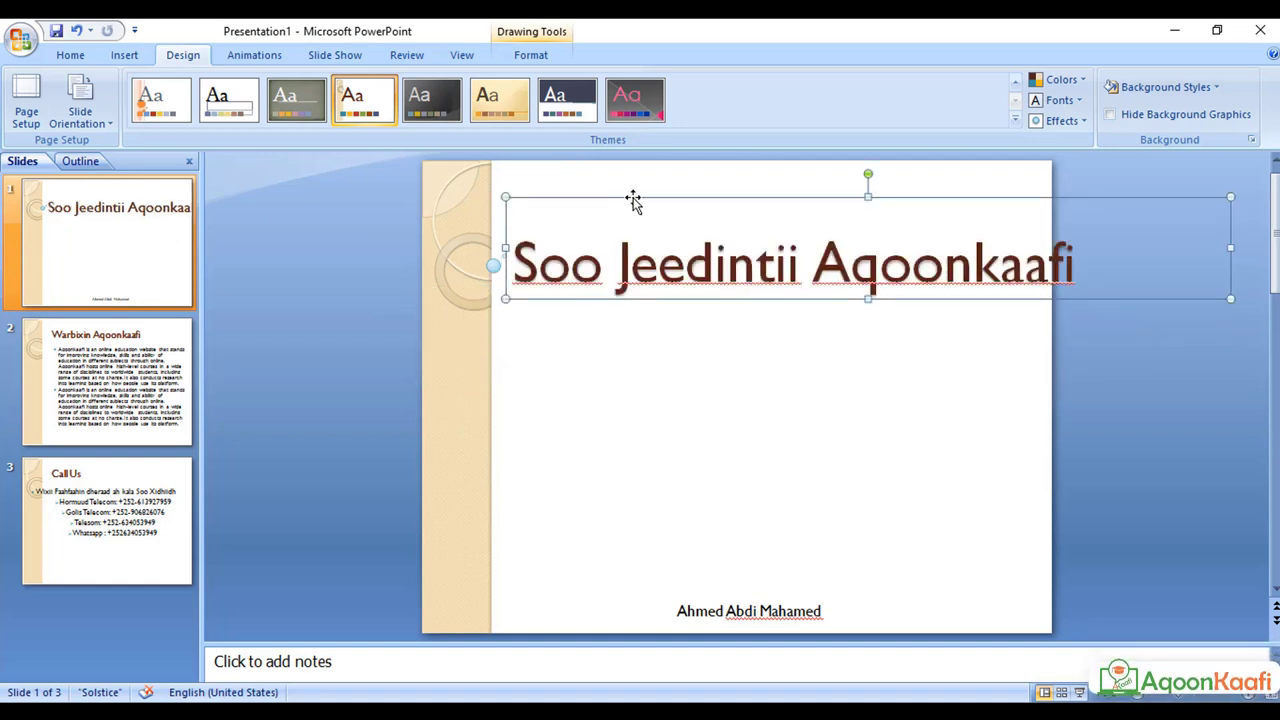
{"action": "left_click_drag", "start_coordinate": [1233, 297], "coordinate": [1149, 289]}
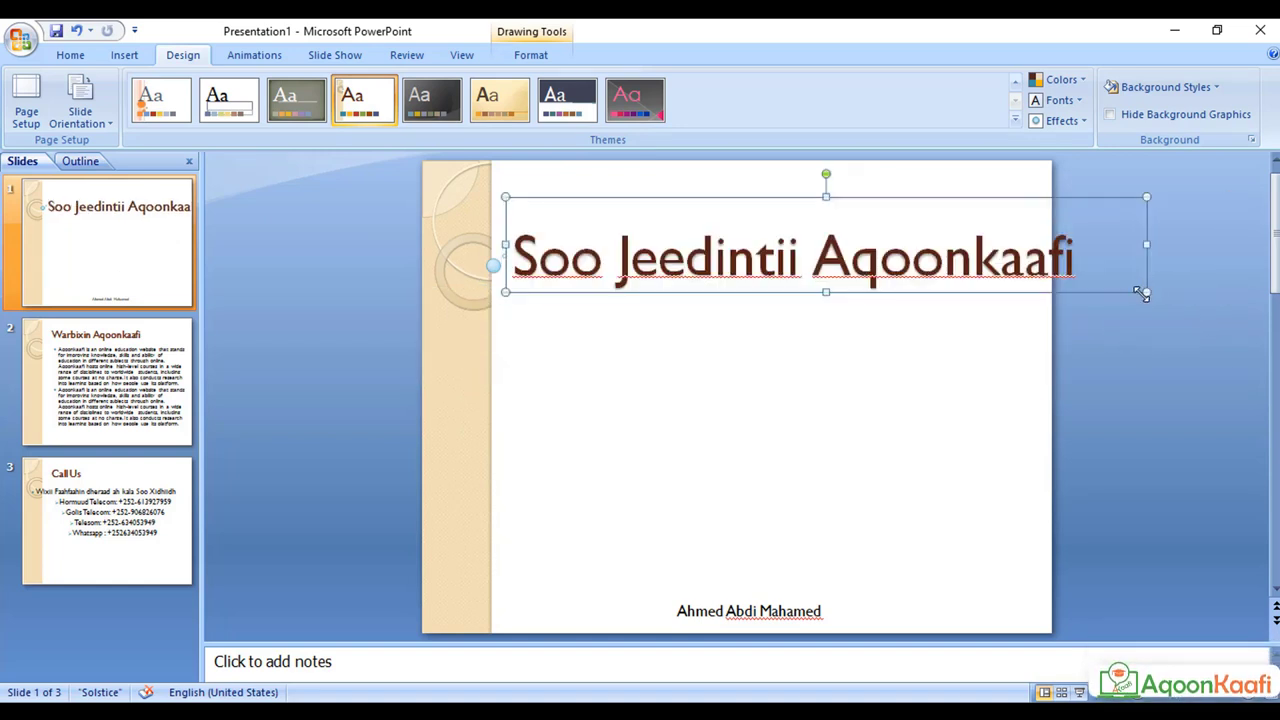
{"action": "left_click", "coordinate": [1153, 291]}
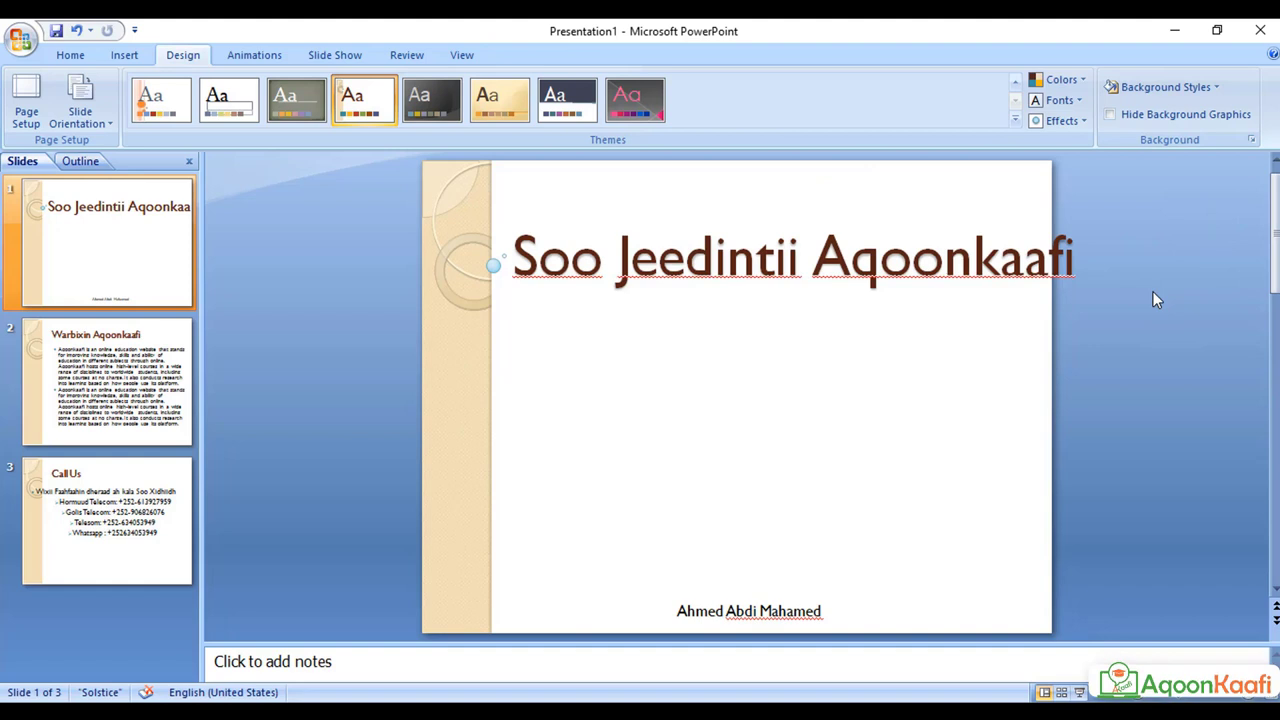
{"action": "left_click", "coordinate": [990, 250]}
{"action": "left_click", "coordinate": [589, 374]}
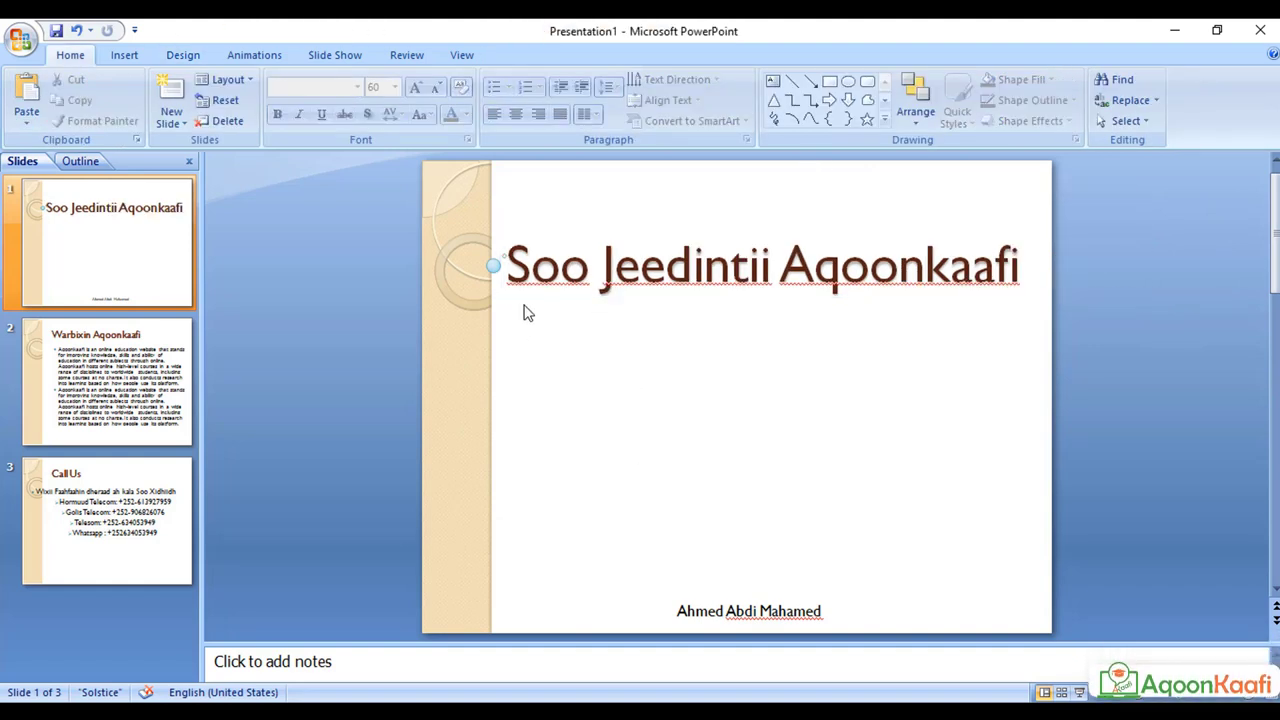
- Draw a rectangle bar about 0.42" by 8.42" beneath the title, spanning its width
{"action": "left_click", "coordinate": [122, 58]}
{"action": "left_click", "coordinate": [193, 95]}
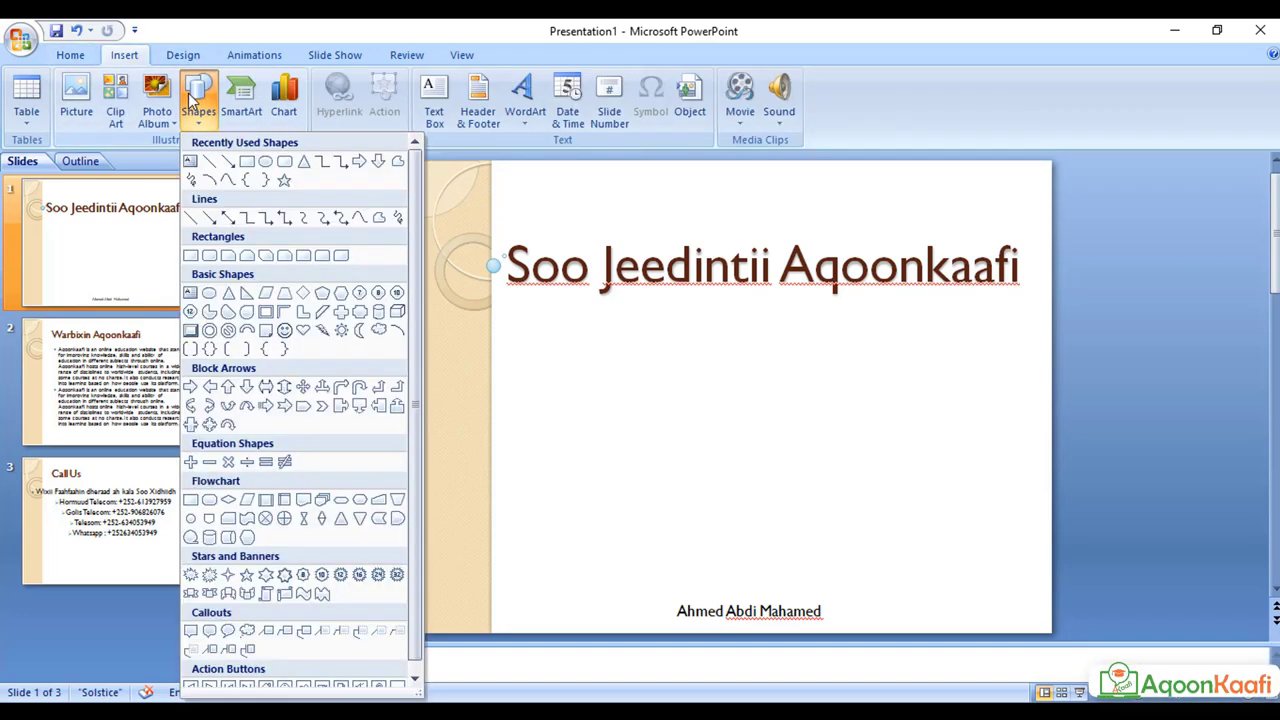
{"action": "left_click", "coordinate": [247, 163]}
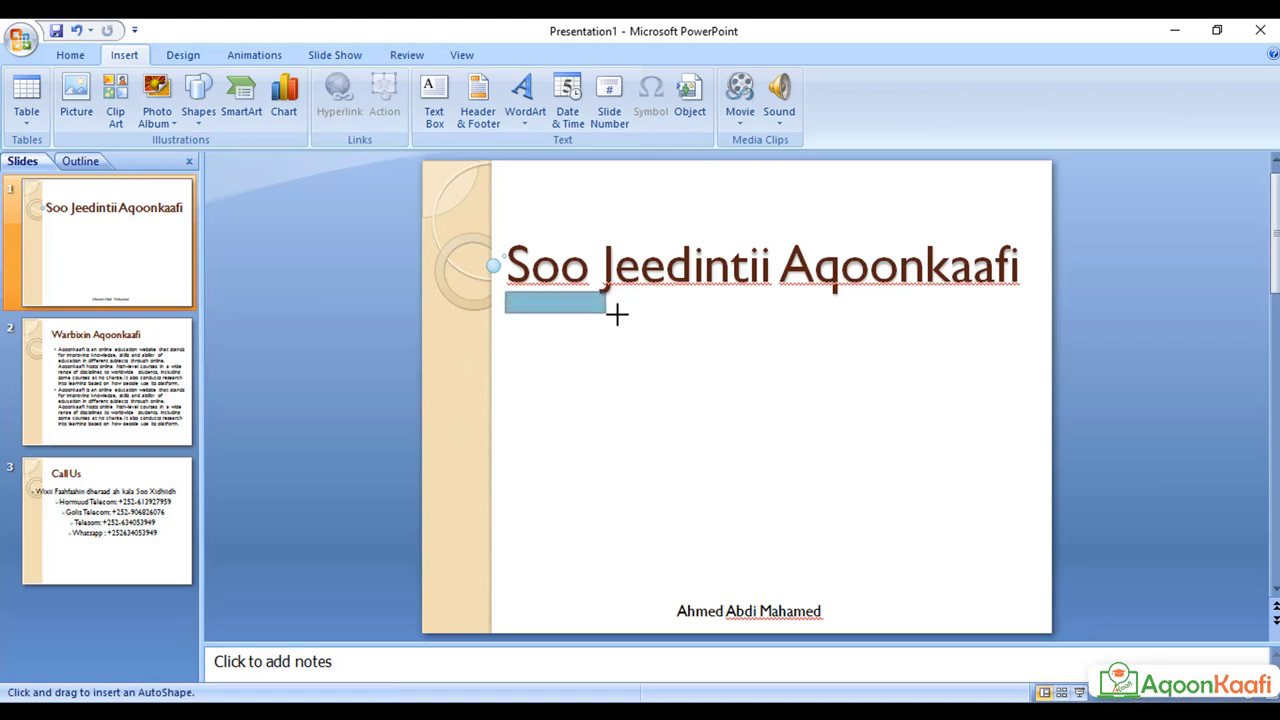
{"action": "left_click_drag", "start_coordinate": [617, 314], "coordinate": [1037, 318]}
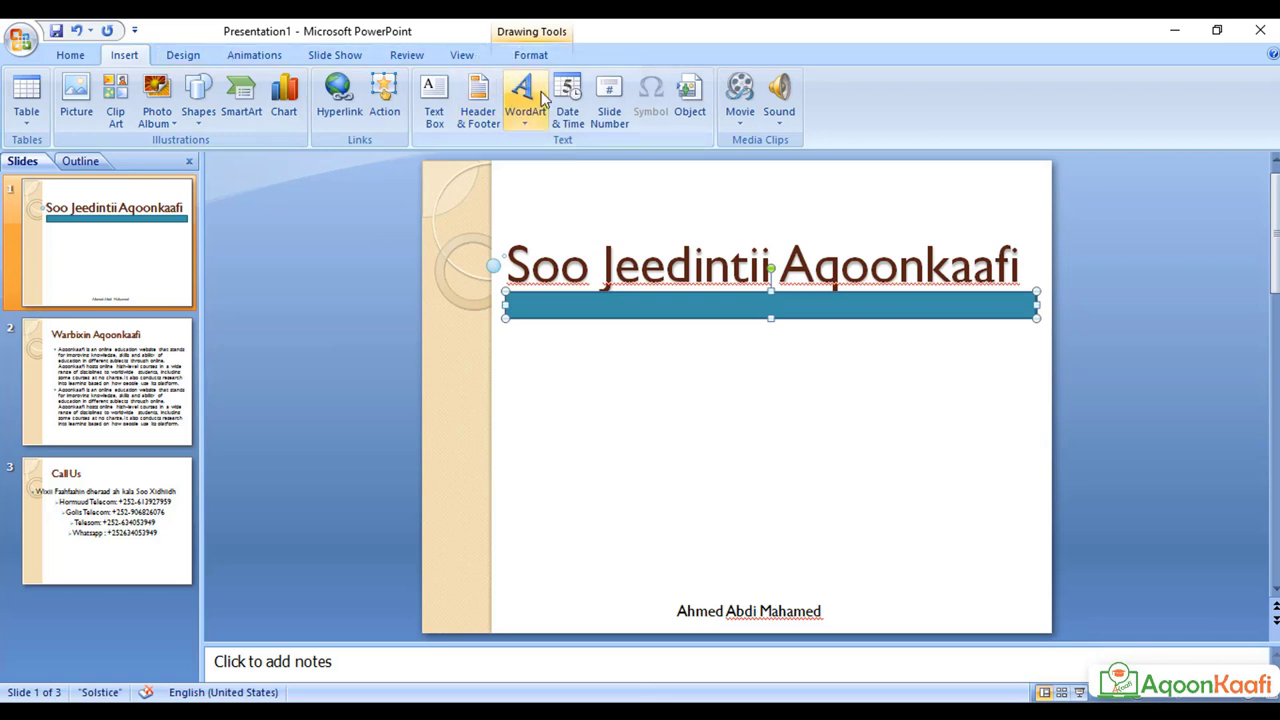
{"action": "left_click", "coordinate": [520, 54]}
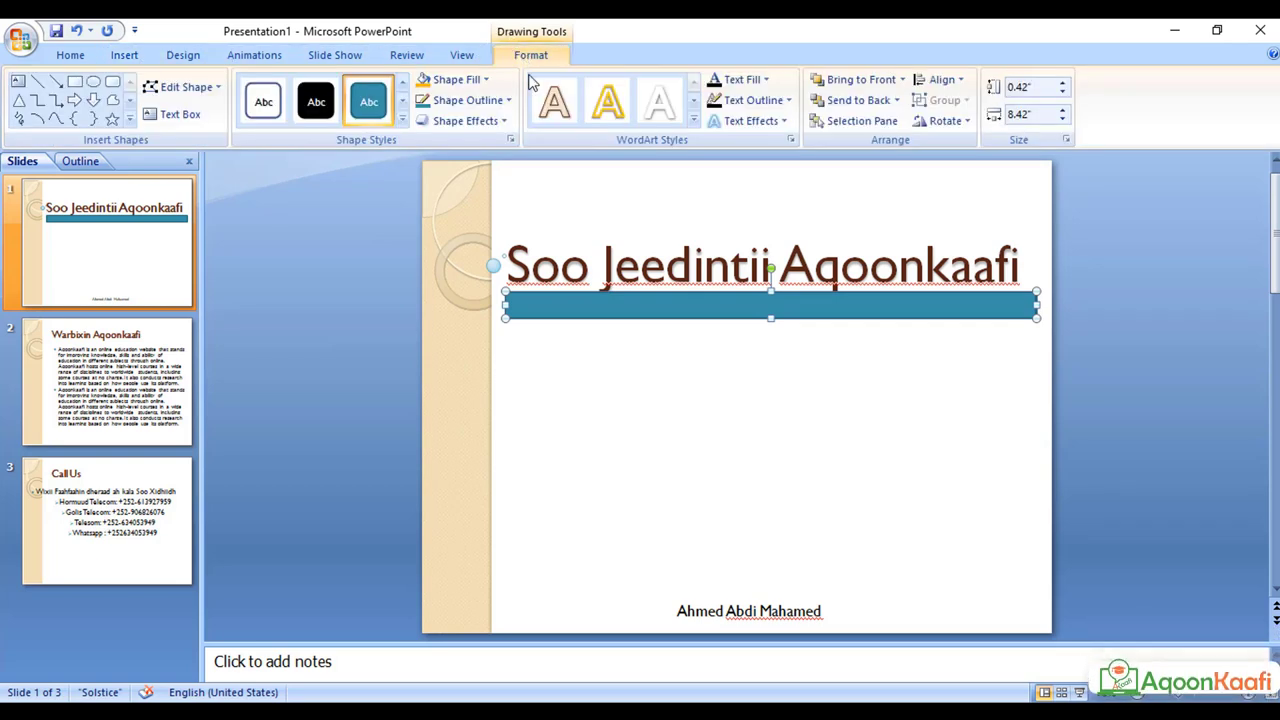
- Fill the bar under the title with bright blue
{"action": "left_click", "coordinate": [440, 102]}
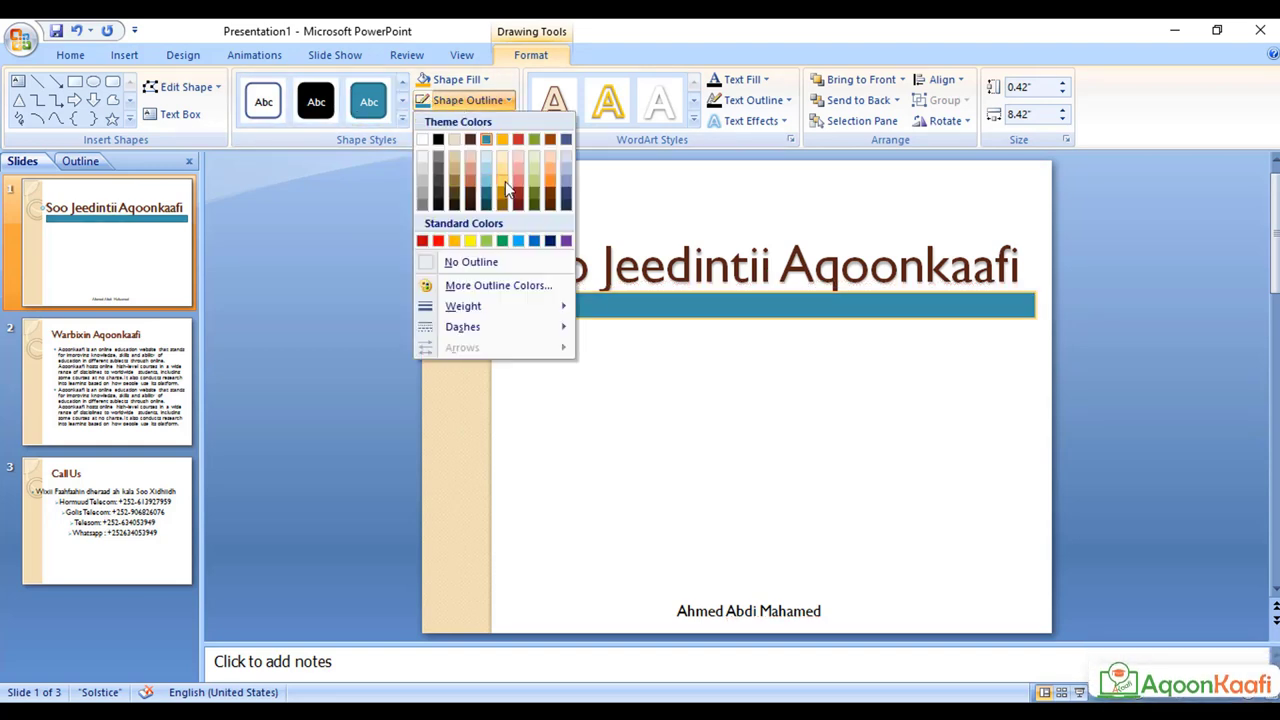
{"action": "left_click", "coordinate": [457, 80]}
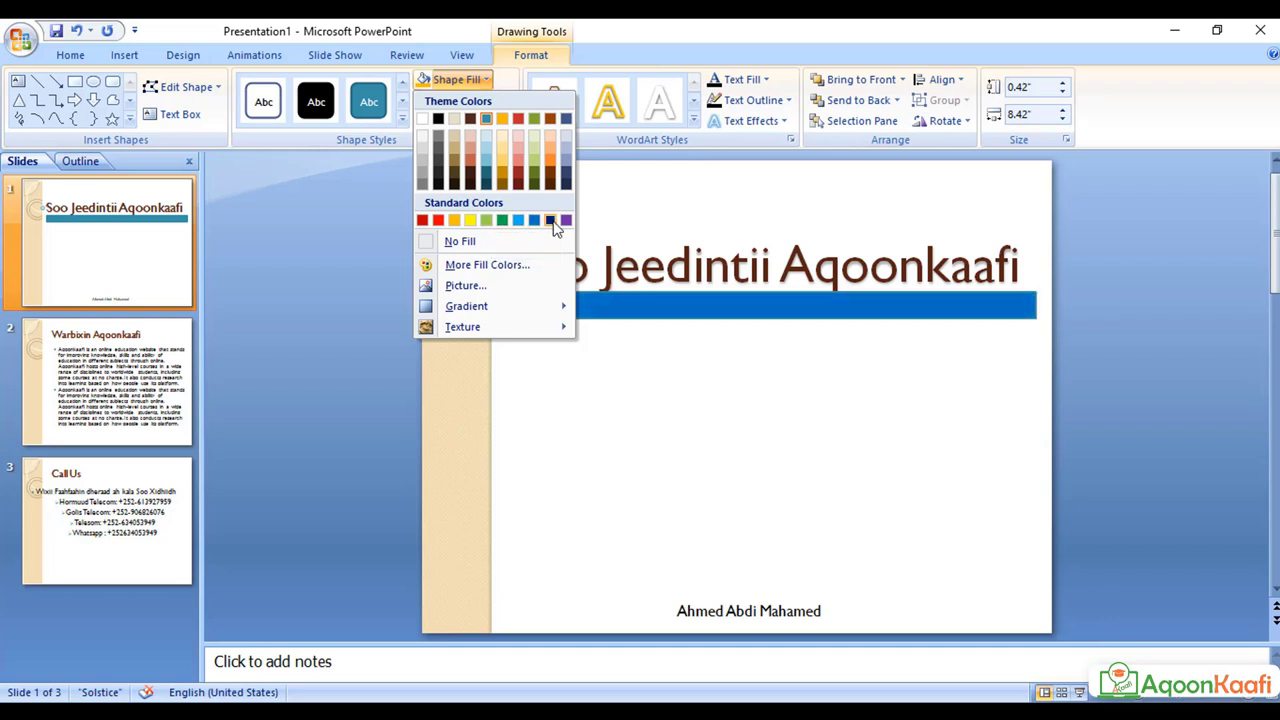
{"action": "left_click", "coordinate": [522, 222]}
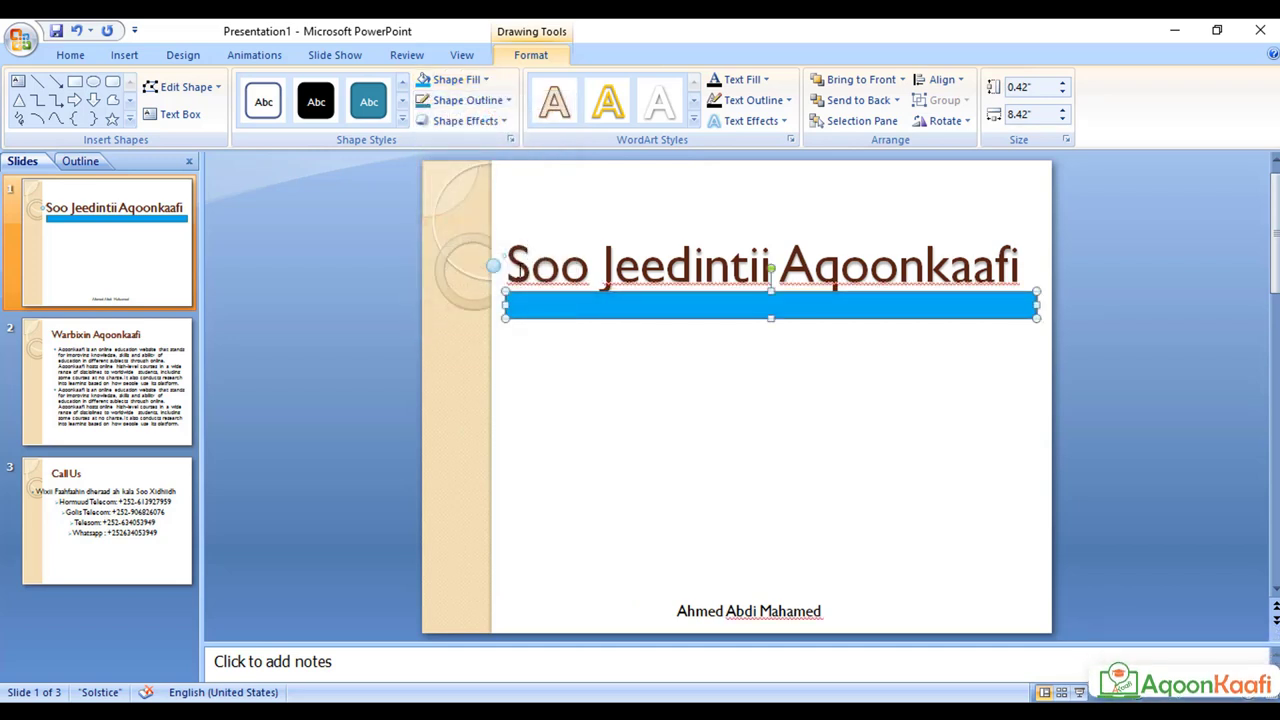
{"action": "left_click", "coordinate": [455, 79]}
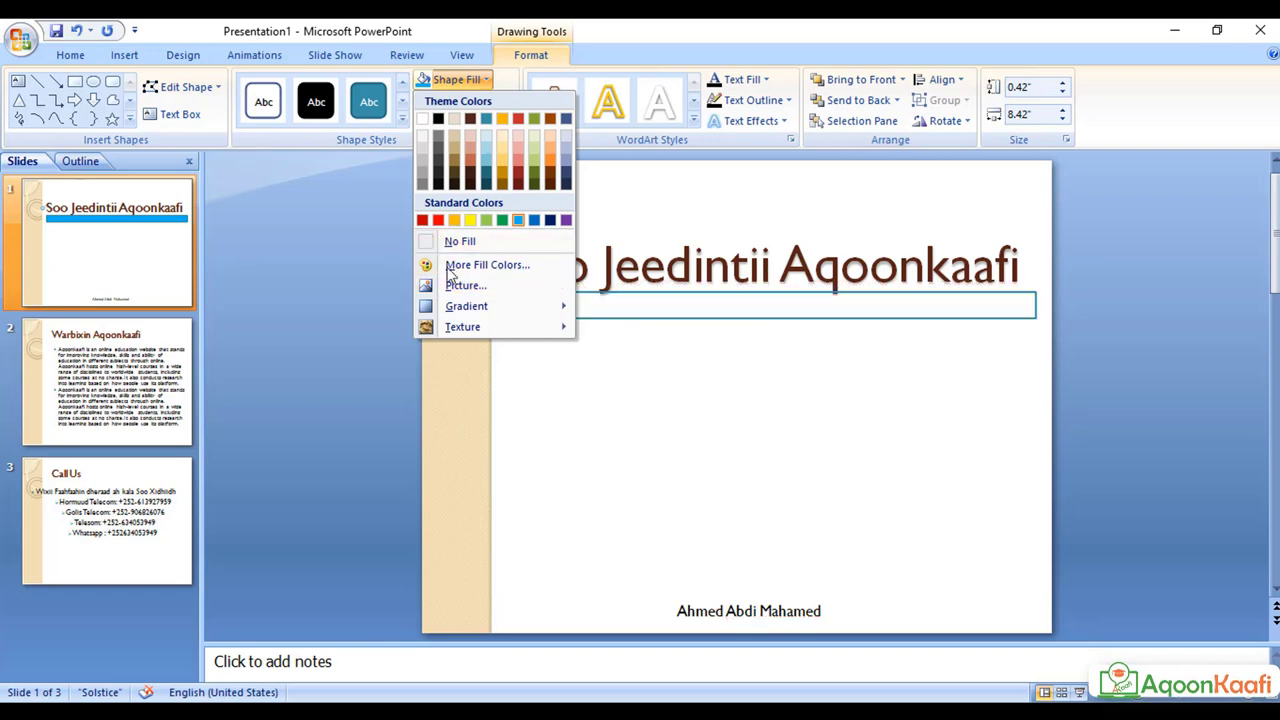
{"action": "left_click", "coordinate": [526, 417]}
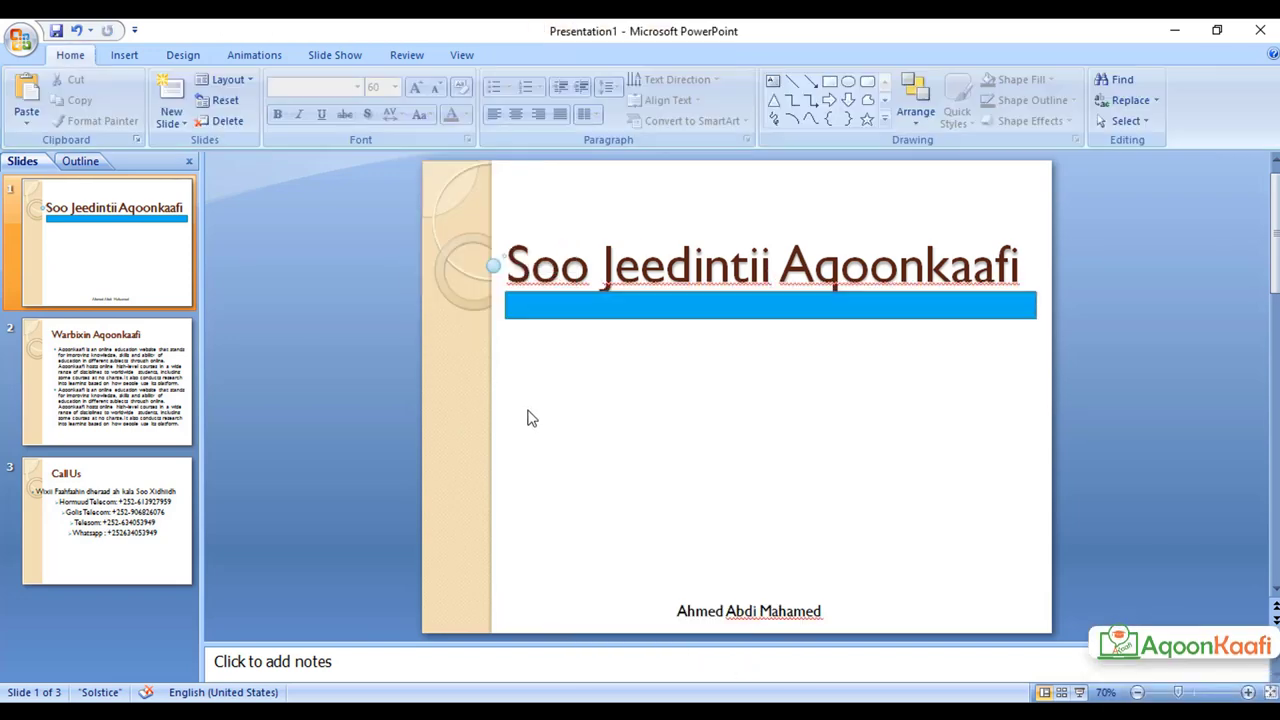
- Remove the blue bar's outline with No Outline and deselect it
{"action": "left_click", "coordinate": [537, 307]}
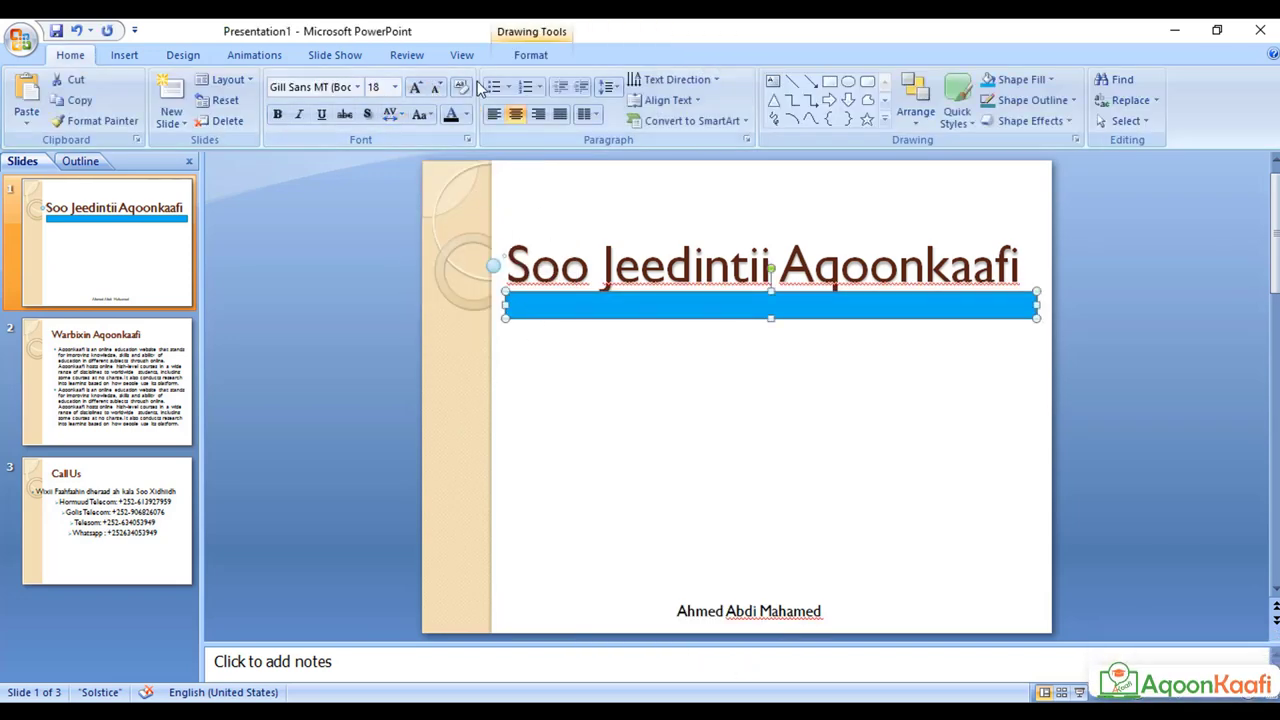
{"action": "left_click", "coordinate": [531, 55]}
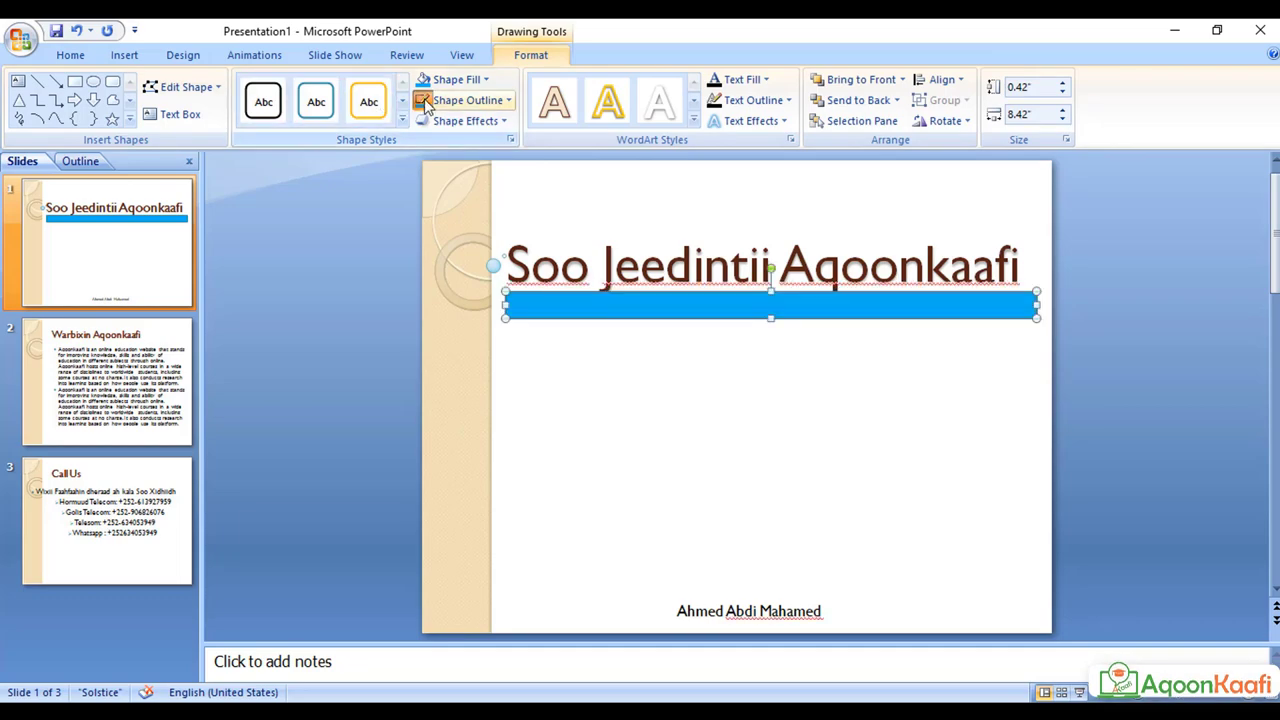
{"action": "left_click", "coordinate": [476, 106]}
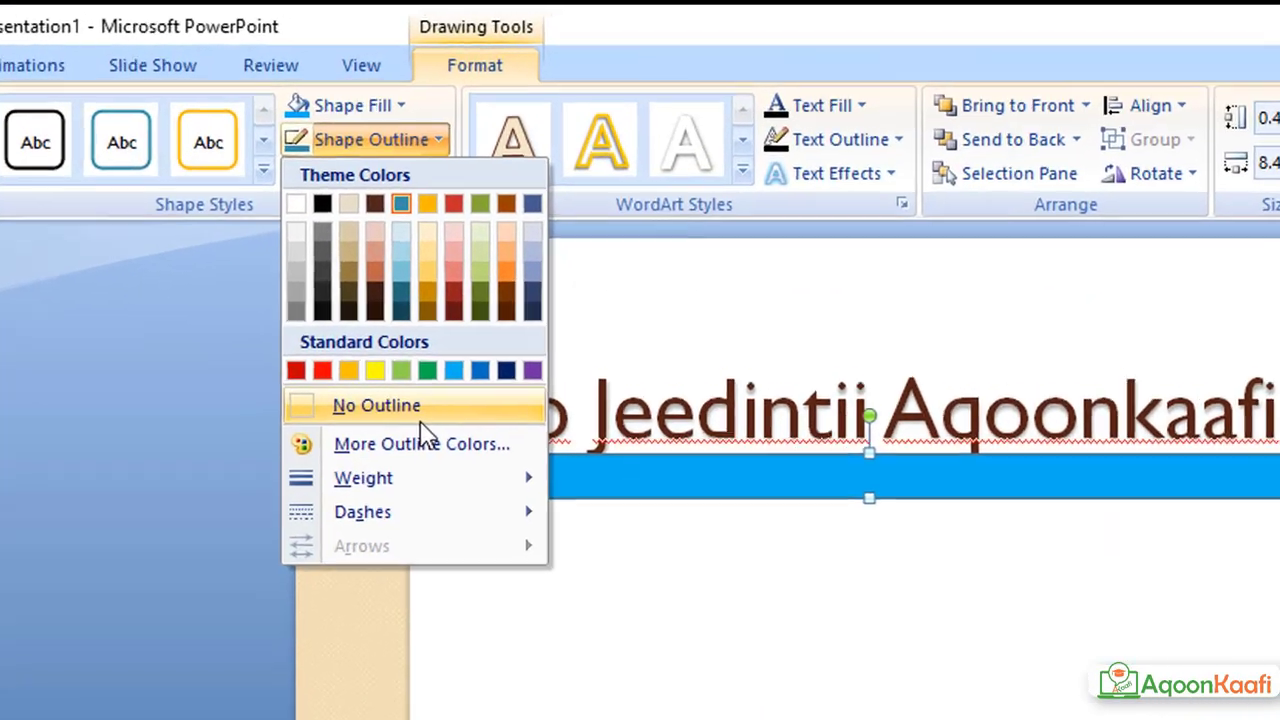
{"action": "left_click", "coordinate": [458, 261]}
{"action": "key", "text": "Escape"}
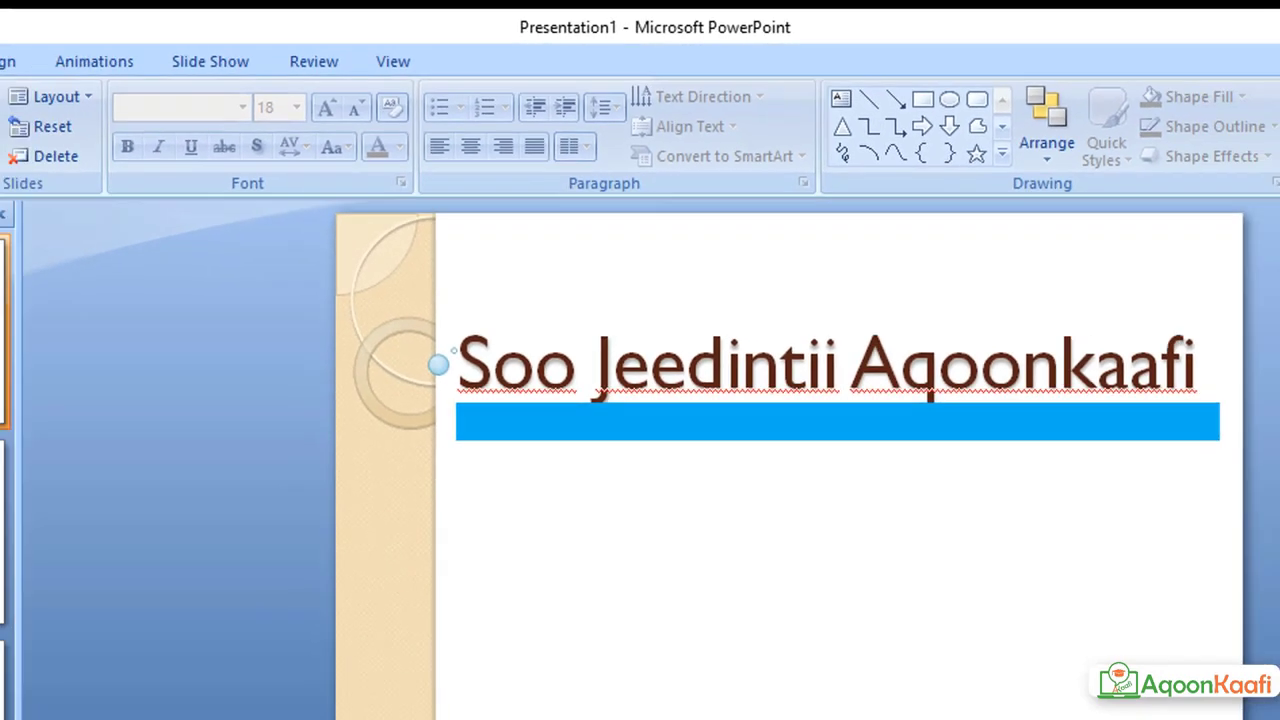
- Check the name text box at the slide bottom, then bring up the Design themes
{"action": "left_click", "coordinate": [720, 599]}
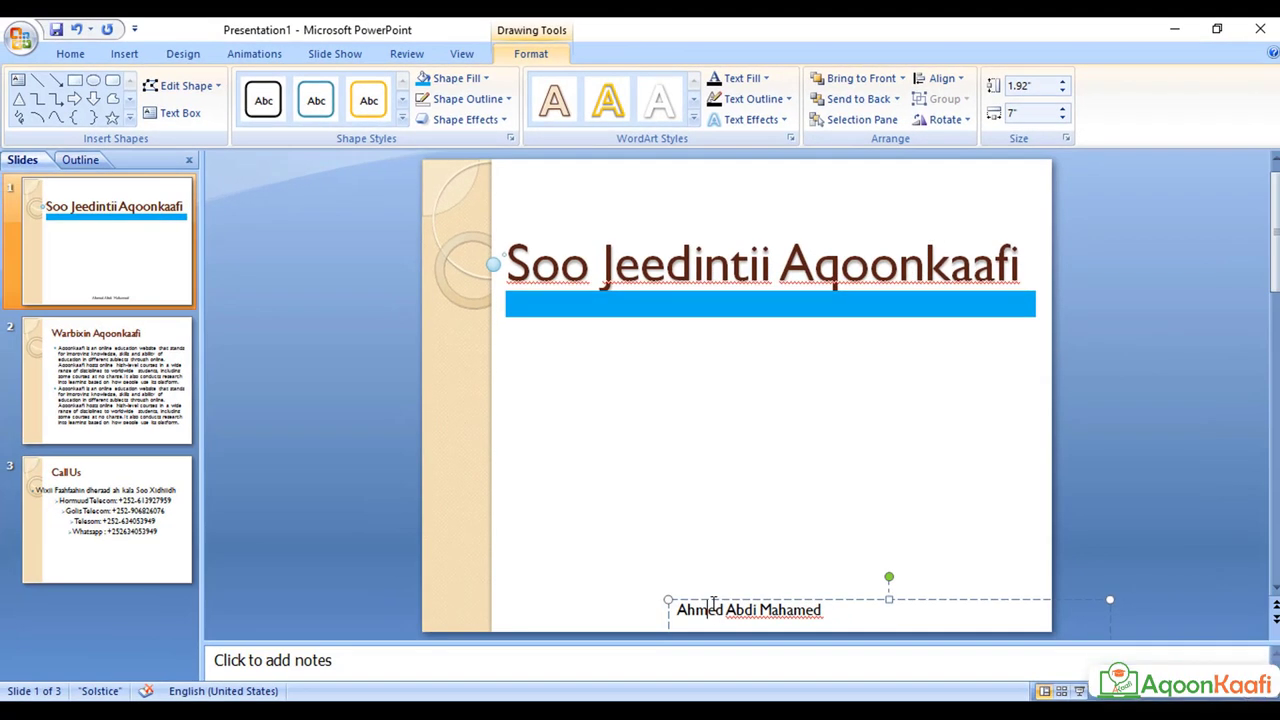
{"action": "scroll", "coordinate": [720, 597], "scroll_direction": "down", "scroll_amount": 2}
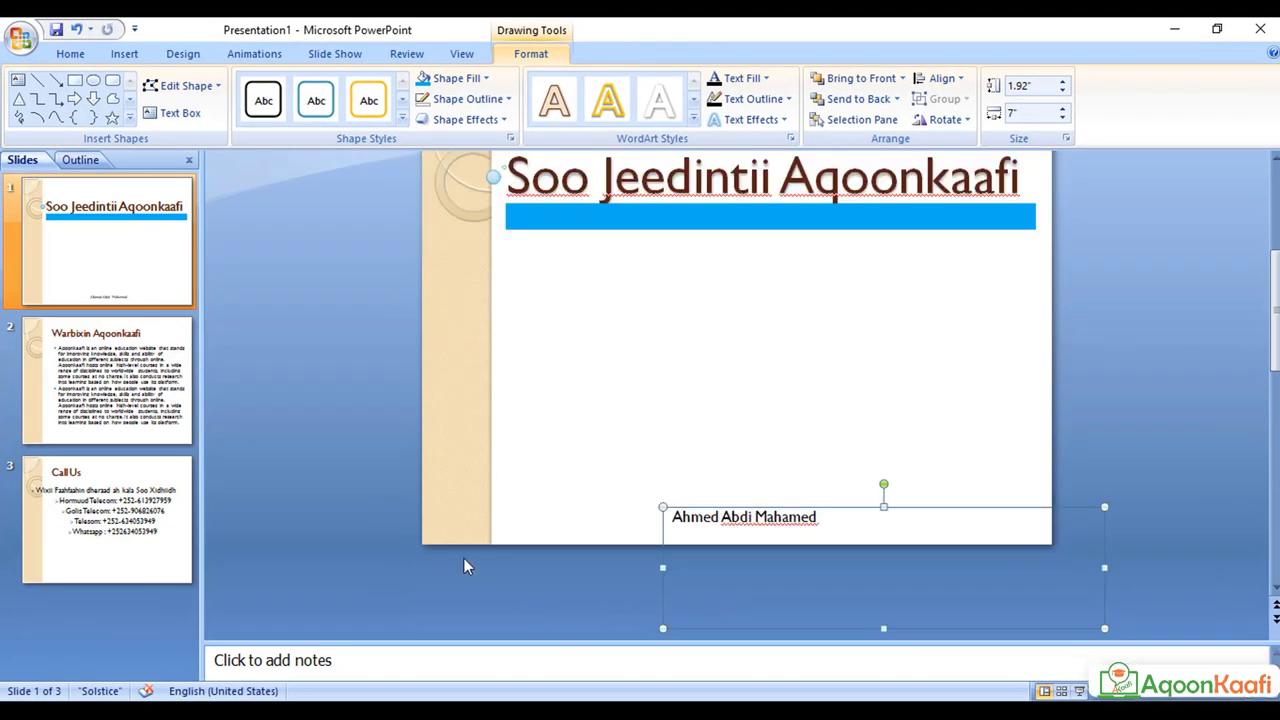
{"action": "scroll", "coordinate": [566, 557], "scroll_direction": "up", "scroll_amount": 1}
{"action": "left_click", "coordinate": [458, 428]}
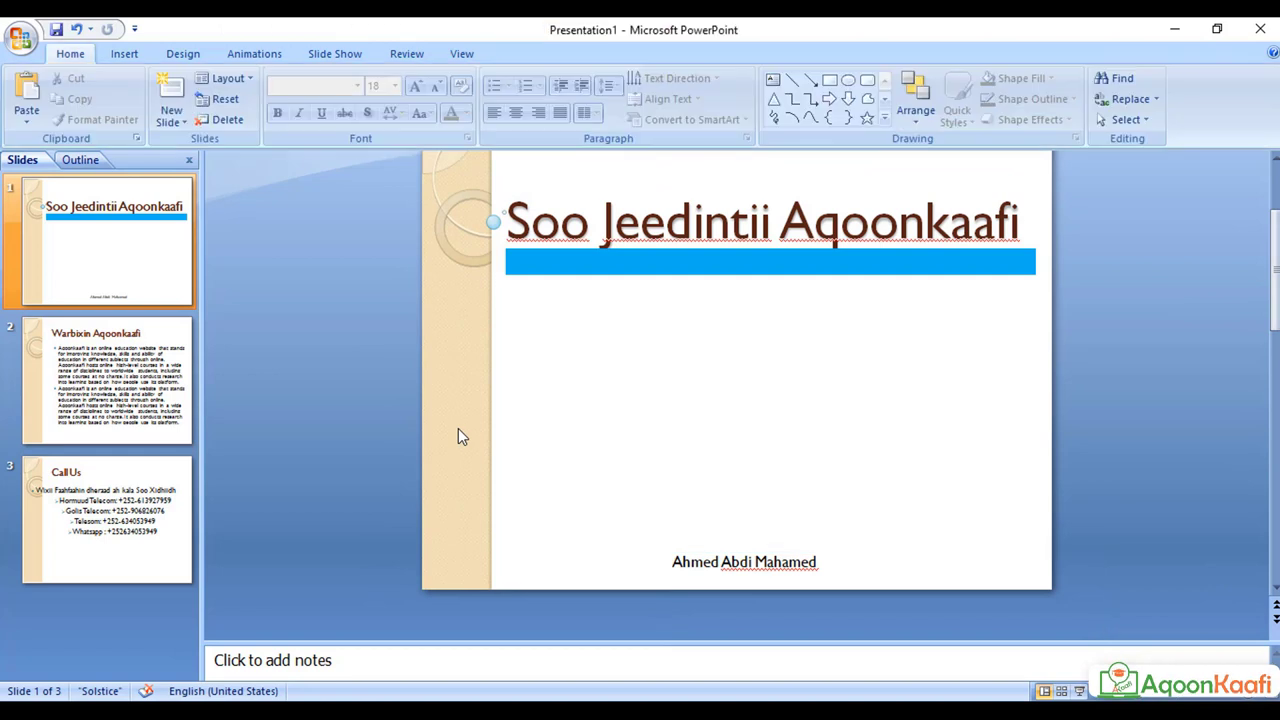
{"action": "scroll", "coordinate": [572, 449], "scroll_direction": "up", "scroll_amount": 1}
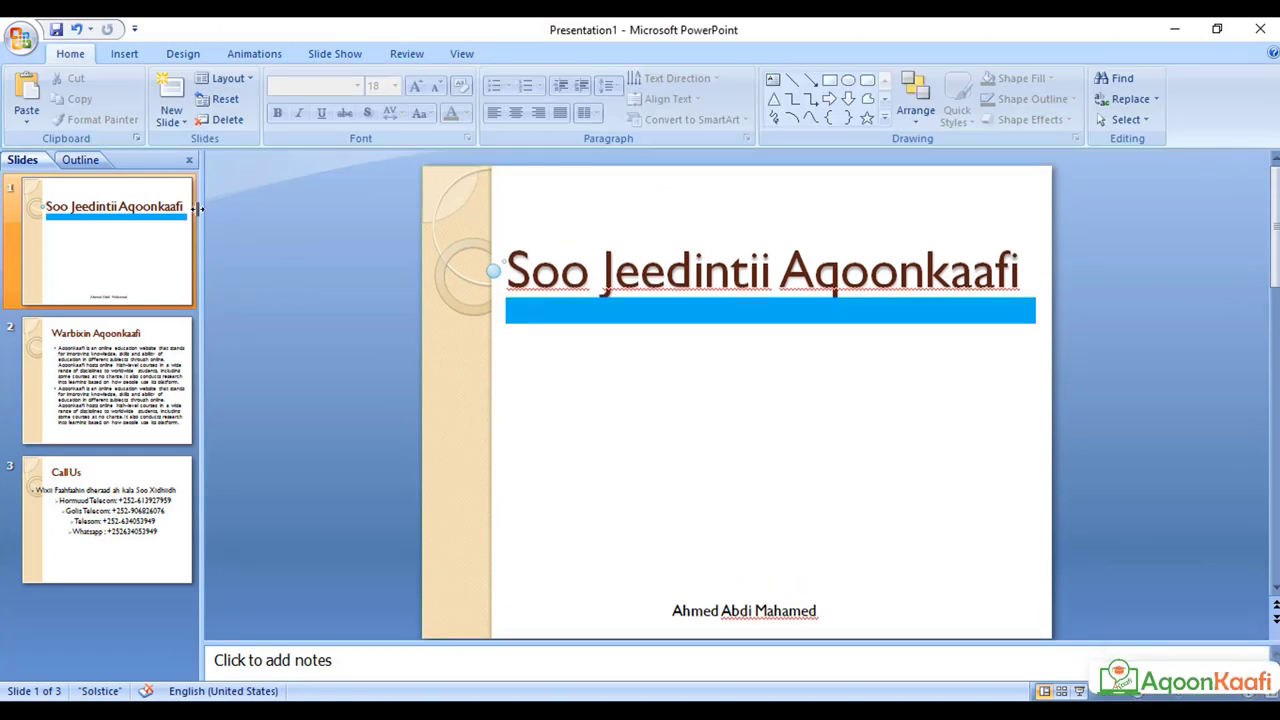
{"action": "left_click", "coordinate": [183, 54]}
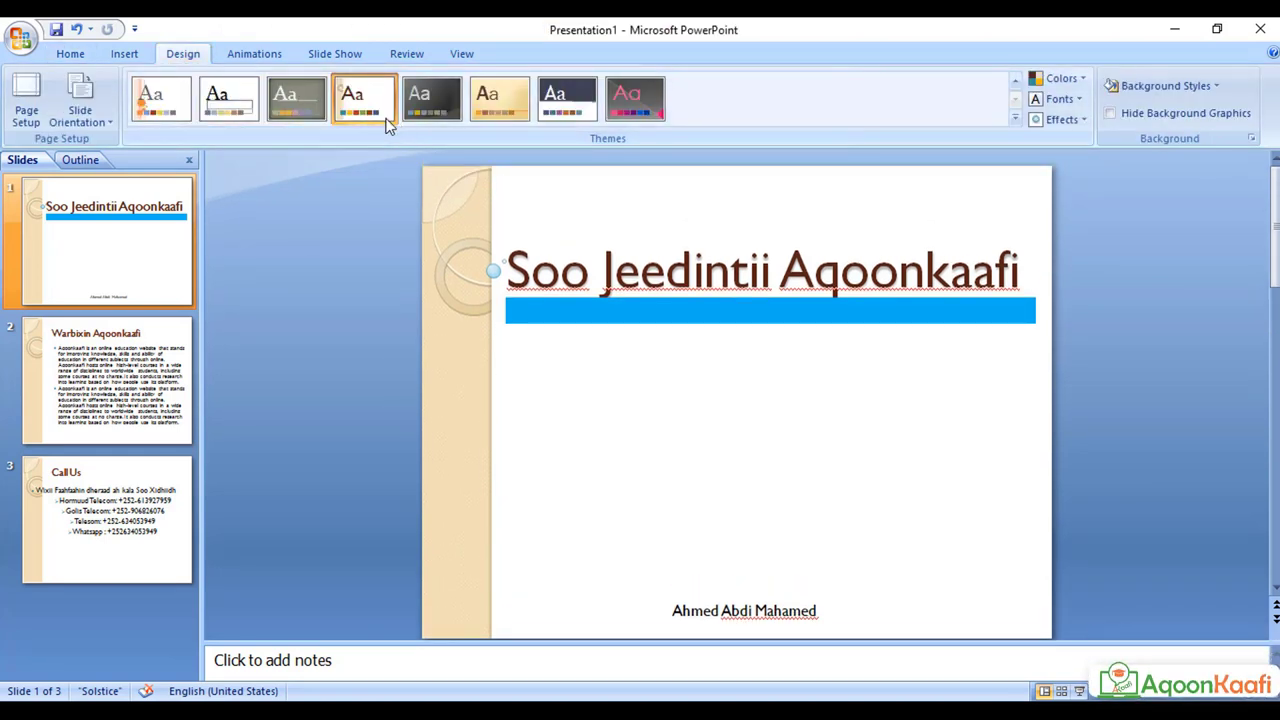
- Apply the Picture or texture fill background to all slides from Format Background
{"action": "left_click", "coordinate": [1174, 82]}
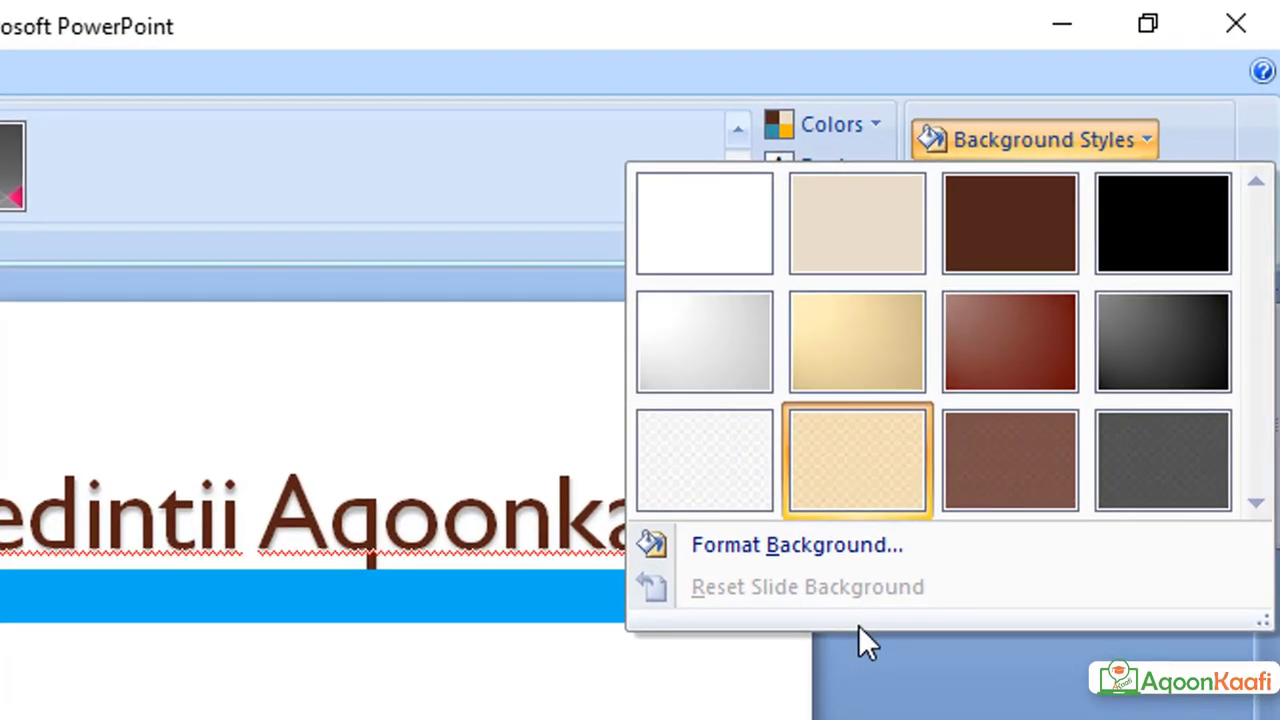
{"action": "left_click", "coordinate": [902, 447]}
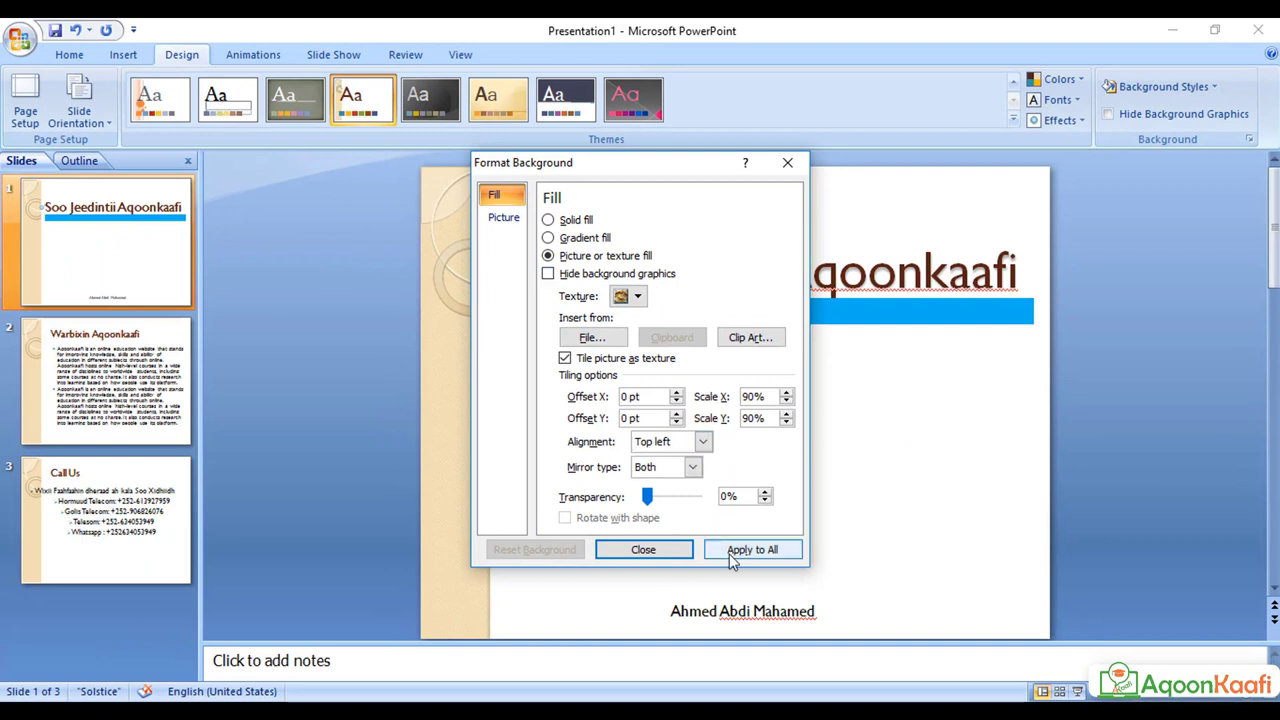
{"action": "left_click", "coordinate": [729, 558]}
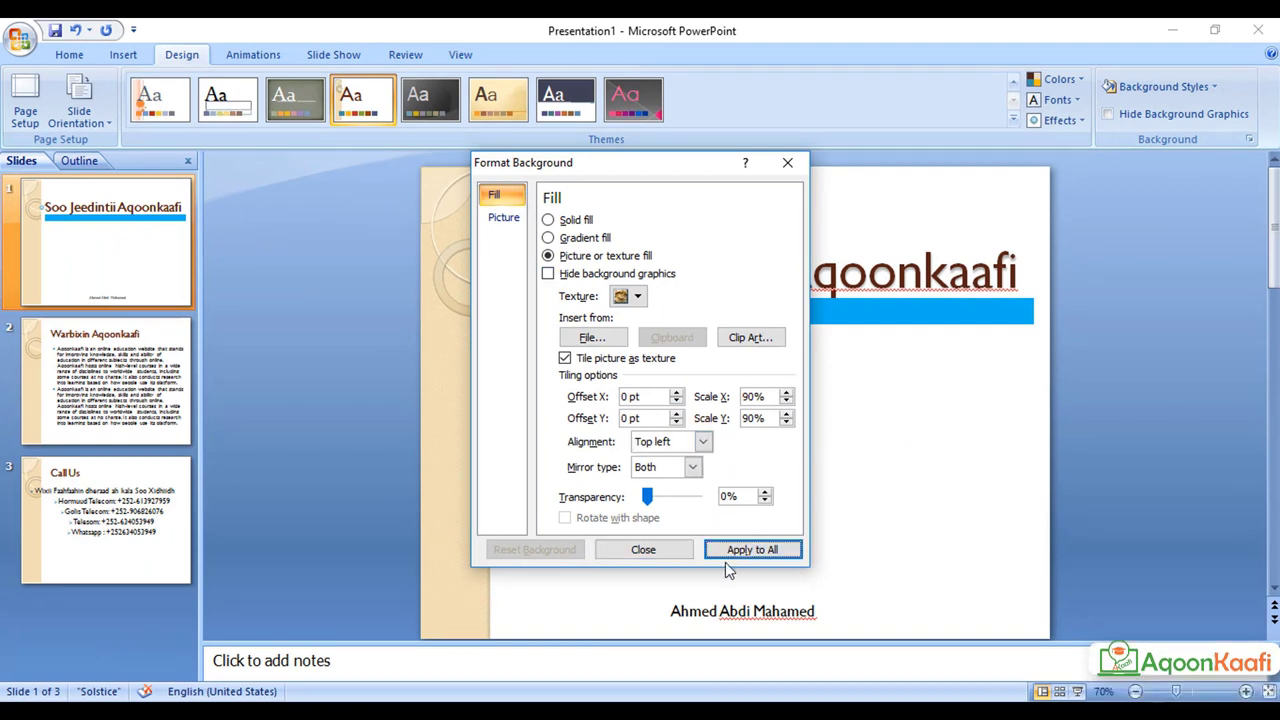
{"action": "left_click", "coordinate": [788, 164]}
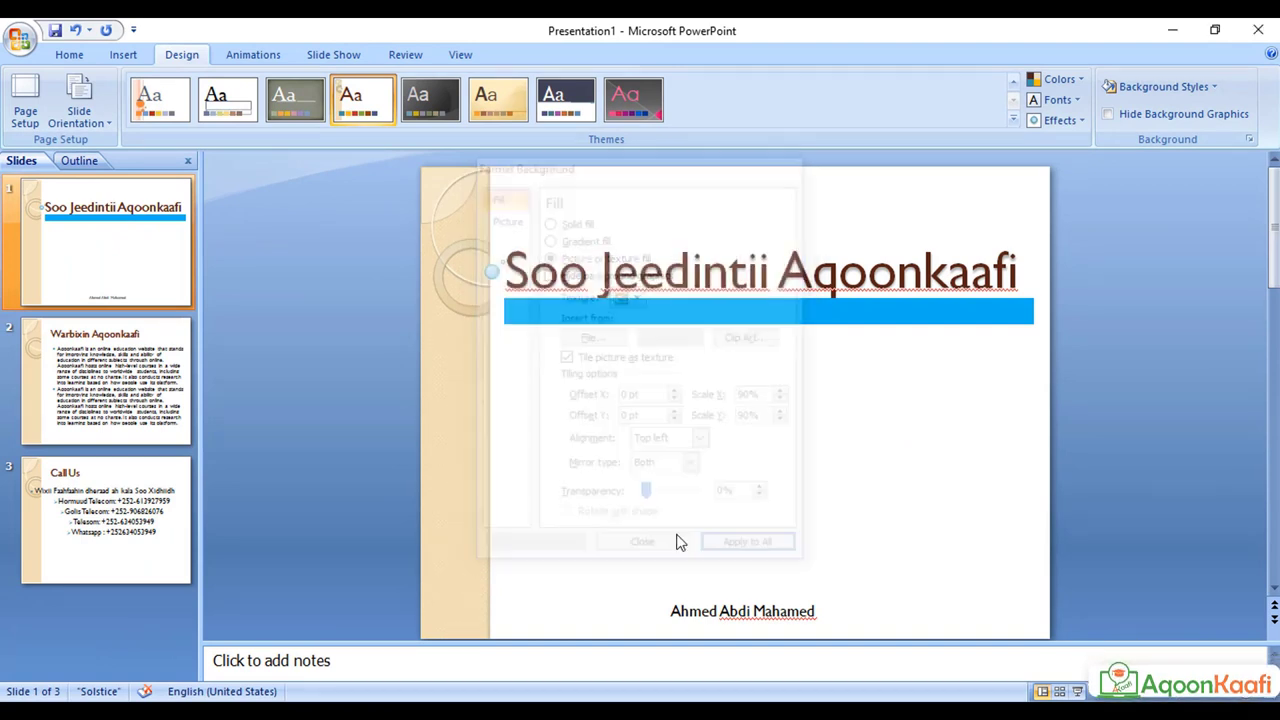
- Centre the first bullet line 'Wixii Faahfaahin dheraad ah kala Soo Xidhiidh' on the Call Us slide
{"action": "left_click", "coordinate": [133, 345]}
{"action": "left_click", "coordinate": [125, 475]}
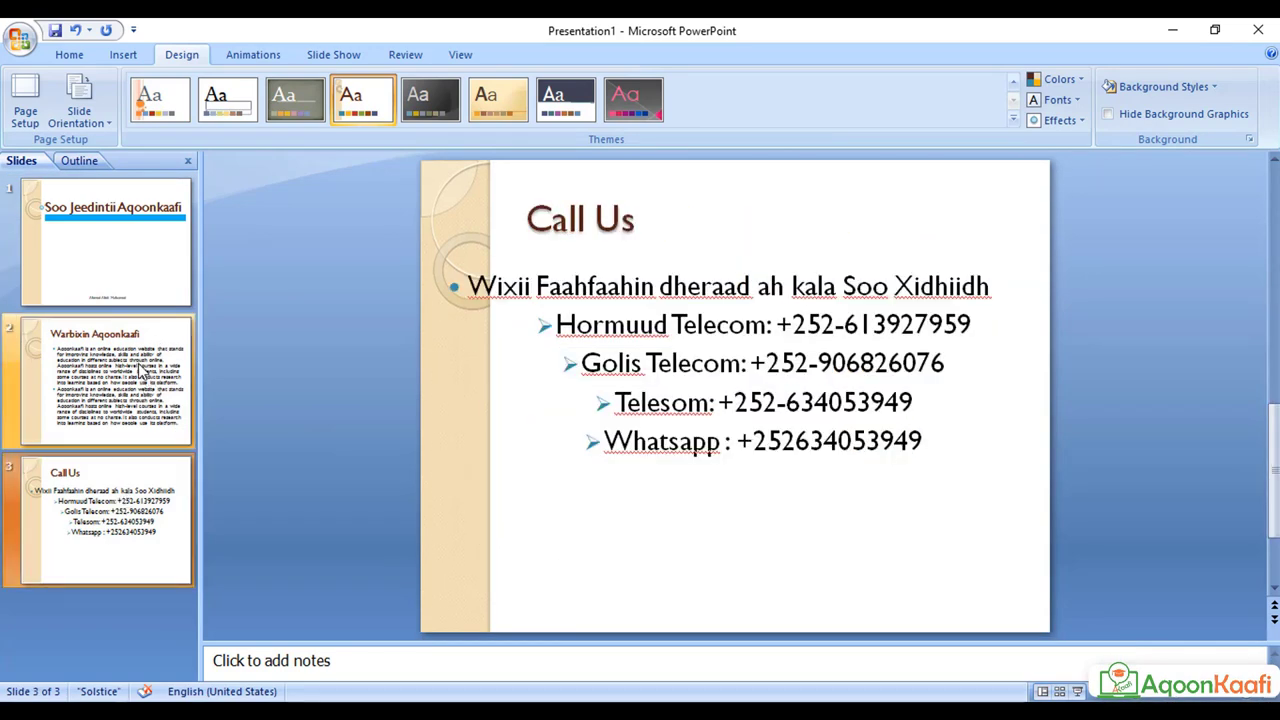
{"action": "left_click", "coordinate": [143, 370]}
{"action": "left_click", "coordinate": [137, 522]}
{"action": "left_click", "coordinate": [531, 287]}
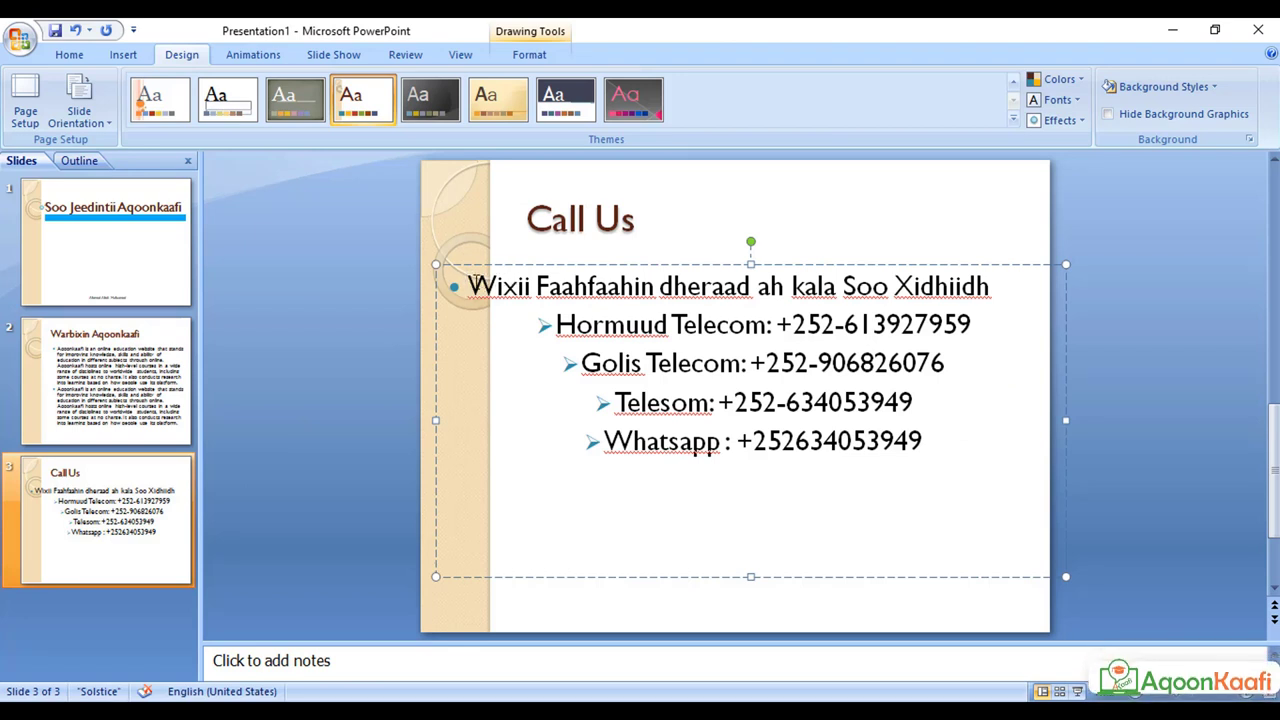
{"action": "triple_click", "coordinate": [476, 288]}
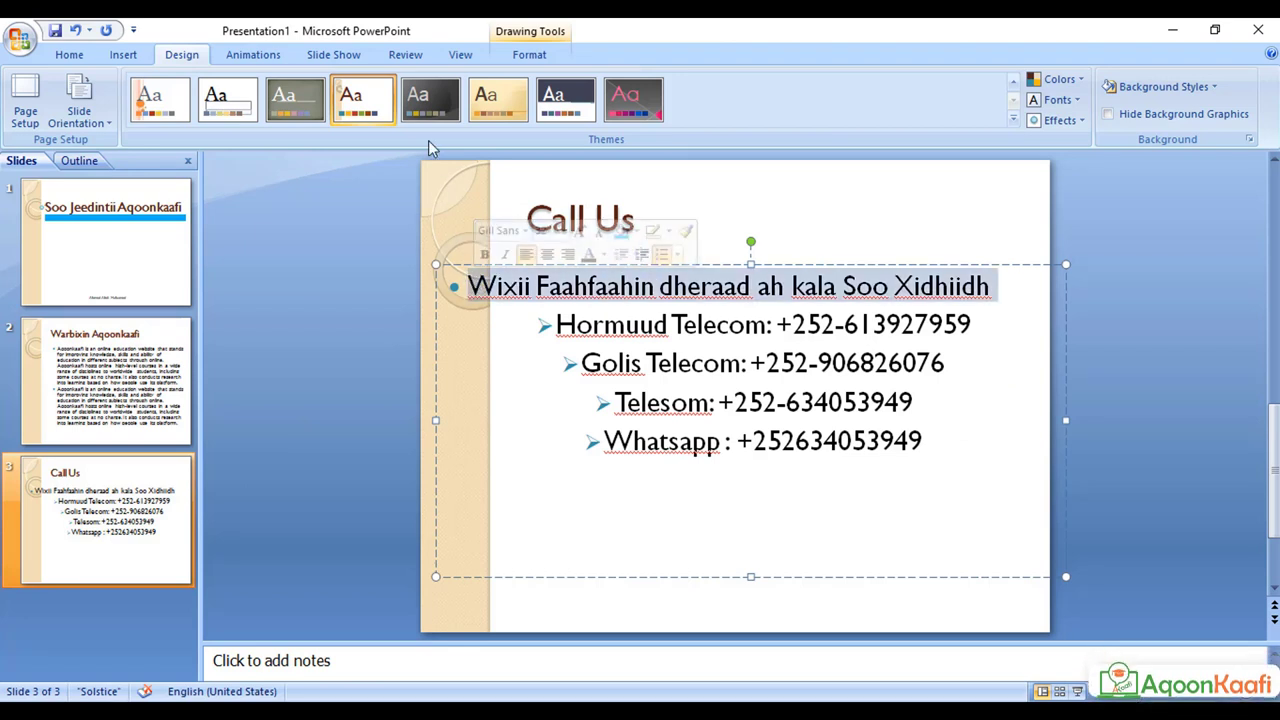
{"action": "left_click", "coordinate": [64, 57]}
{"action": "left_click", "coordinate": [516, 113]}
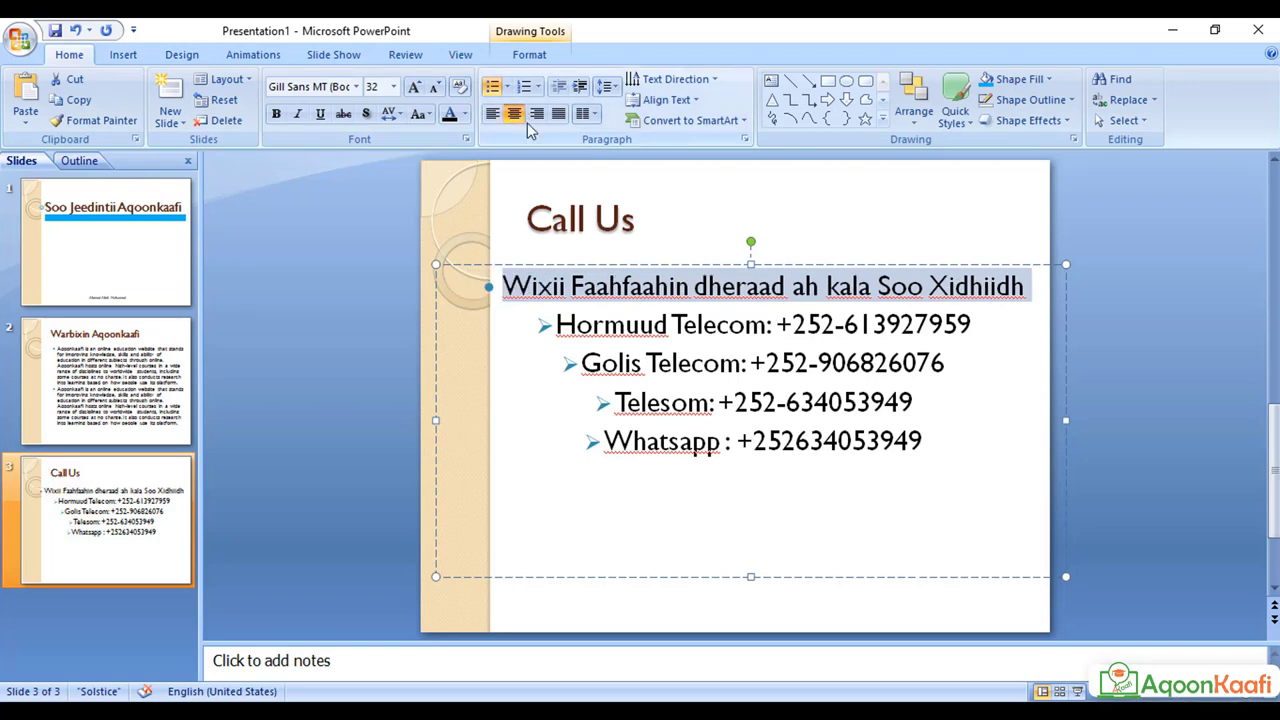
- Shift the contact text block slightly up and to the right
{"action": "left_click_drag", "start_coordinate": [725, 266], "coordinate": [735, 260]}
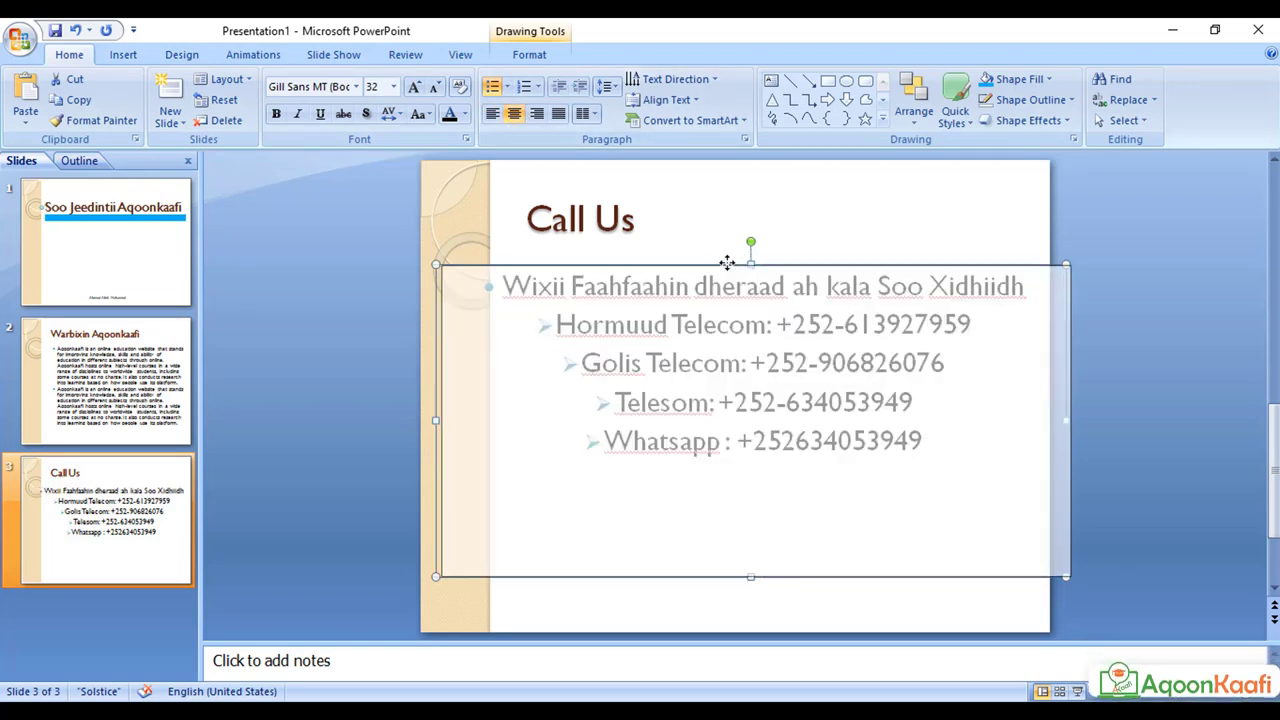
{"action": "left_click", "coordinate": [1094, 346]}
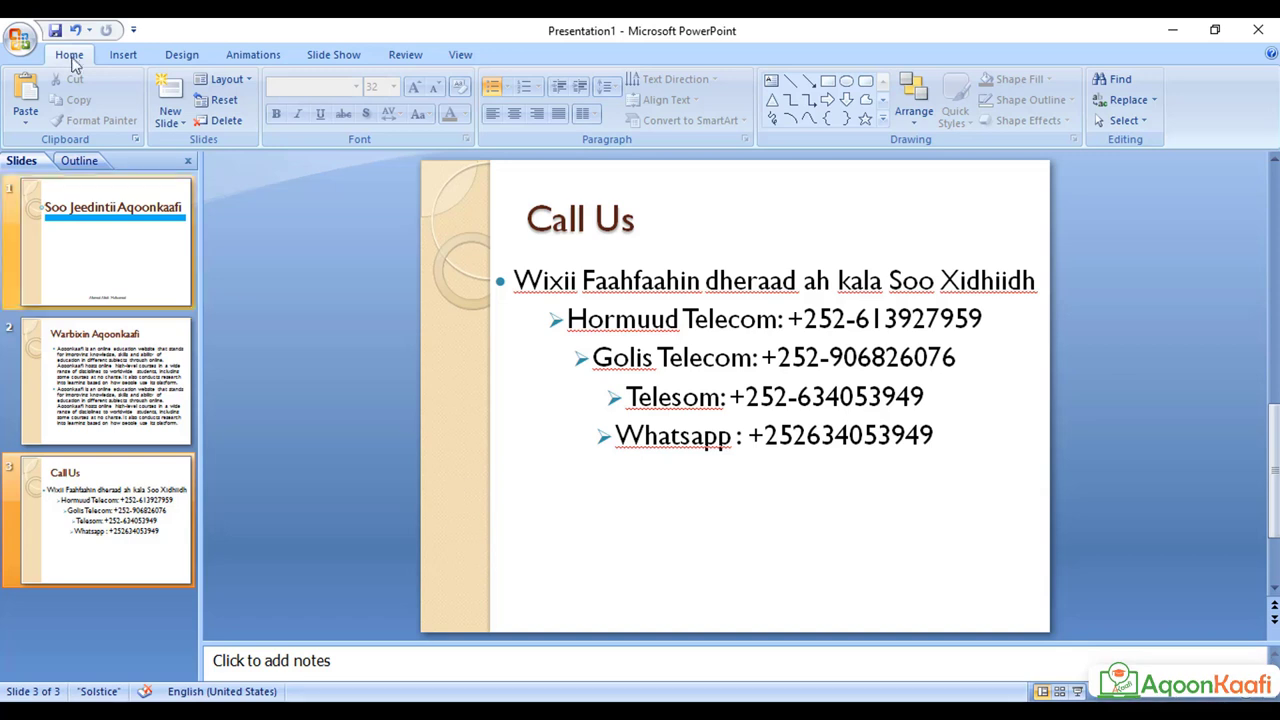
{"action": "left_click", "coordinate": [122, 55]}
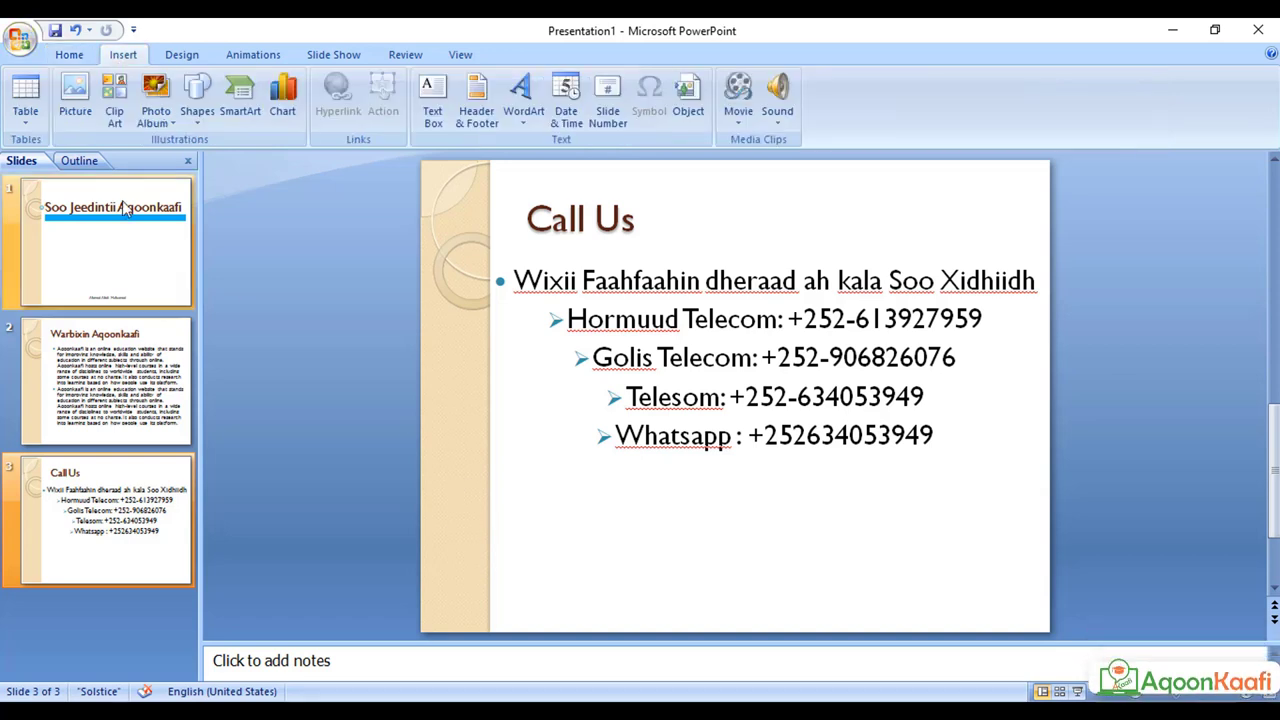
- Insert the 'kafi log' picture onto the title slide
{"action": "left_click", "coordinate": [127, 246]}
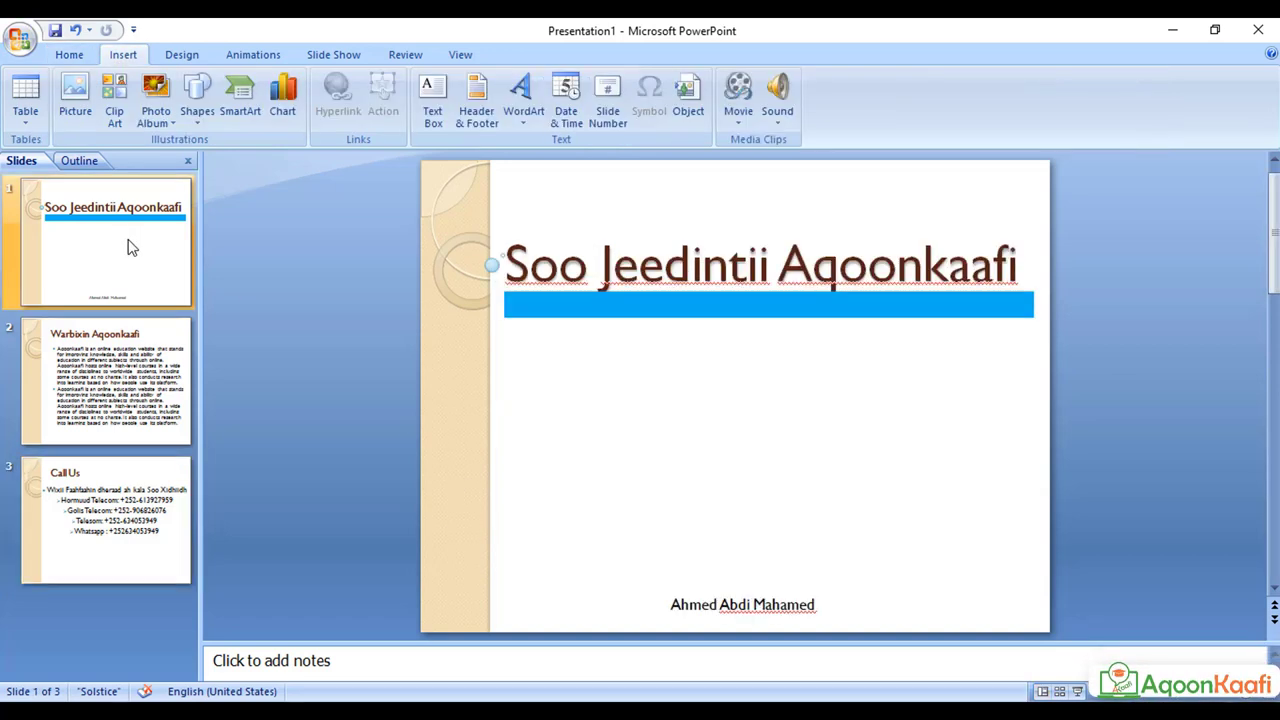
{"action": "left_click", "coordinate": [120, 85]}
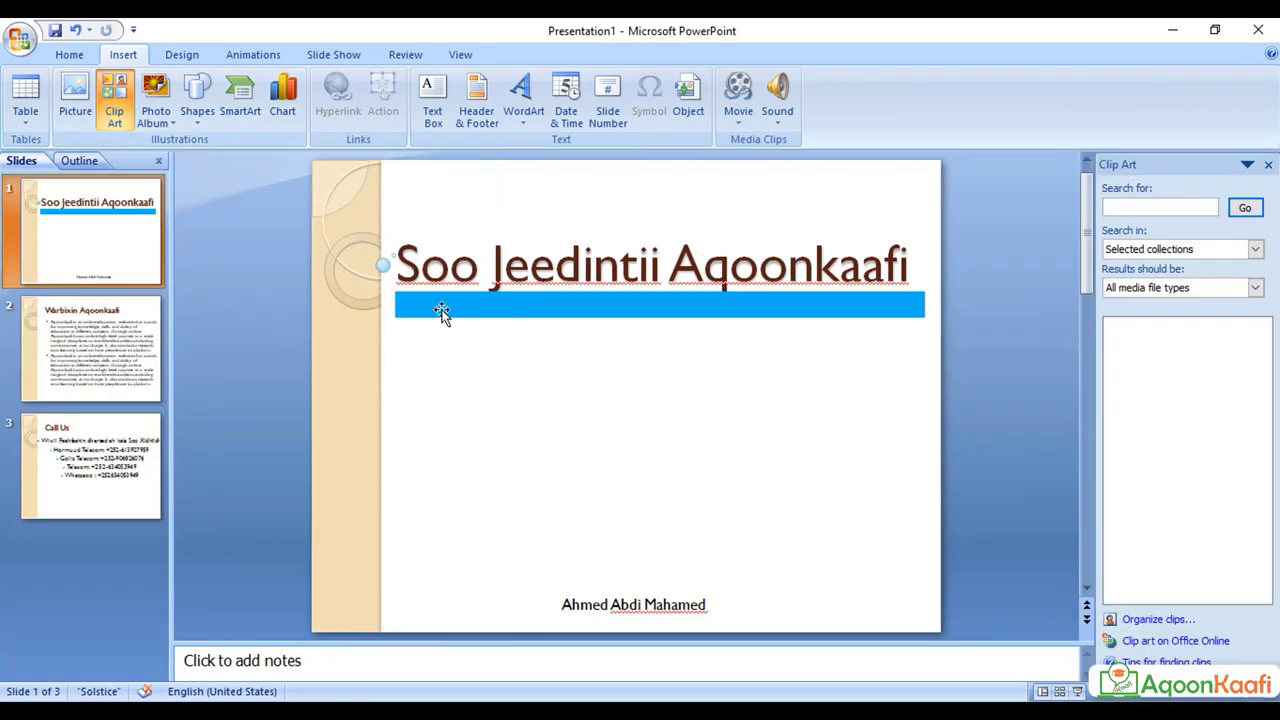
{"action": "left_click", "coordinate": [1267, 165]}
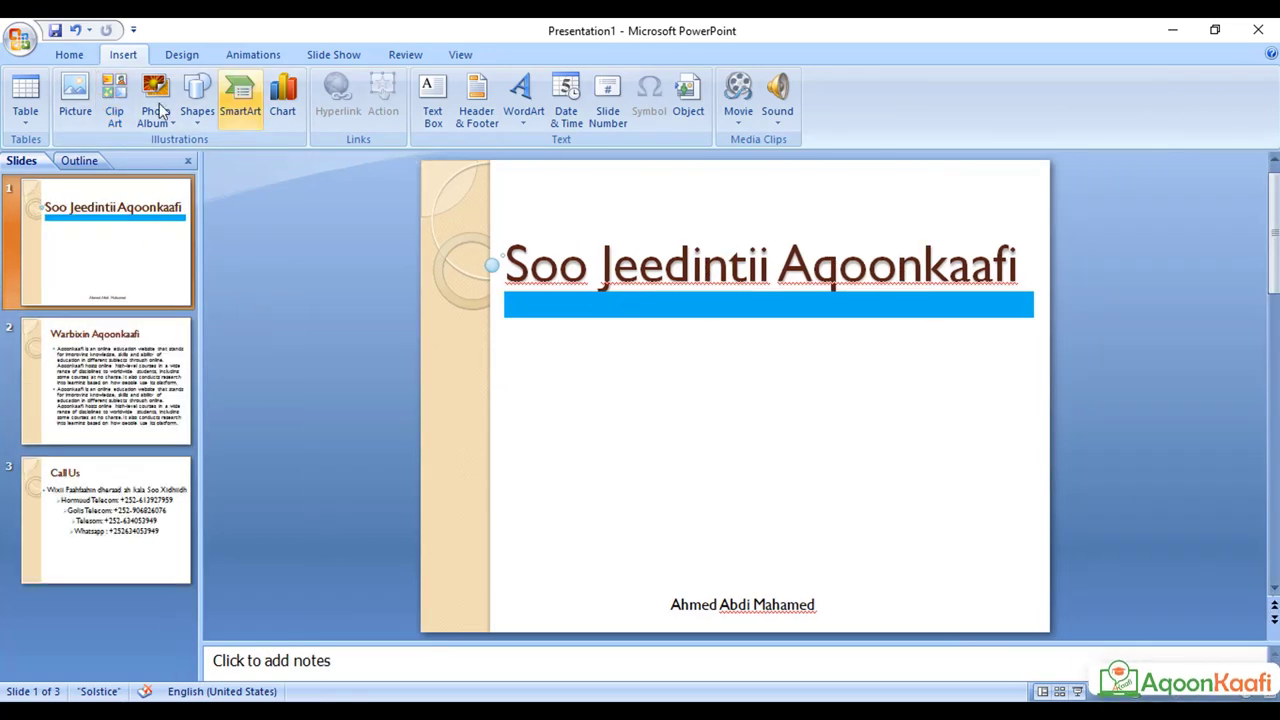
{"action": "left_click", "coordinate": [73, 106]}
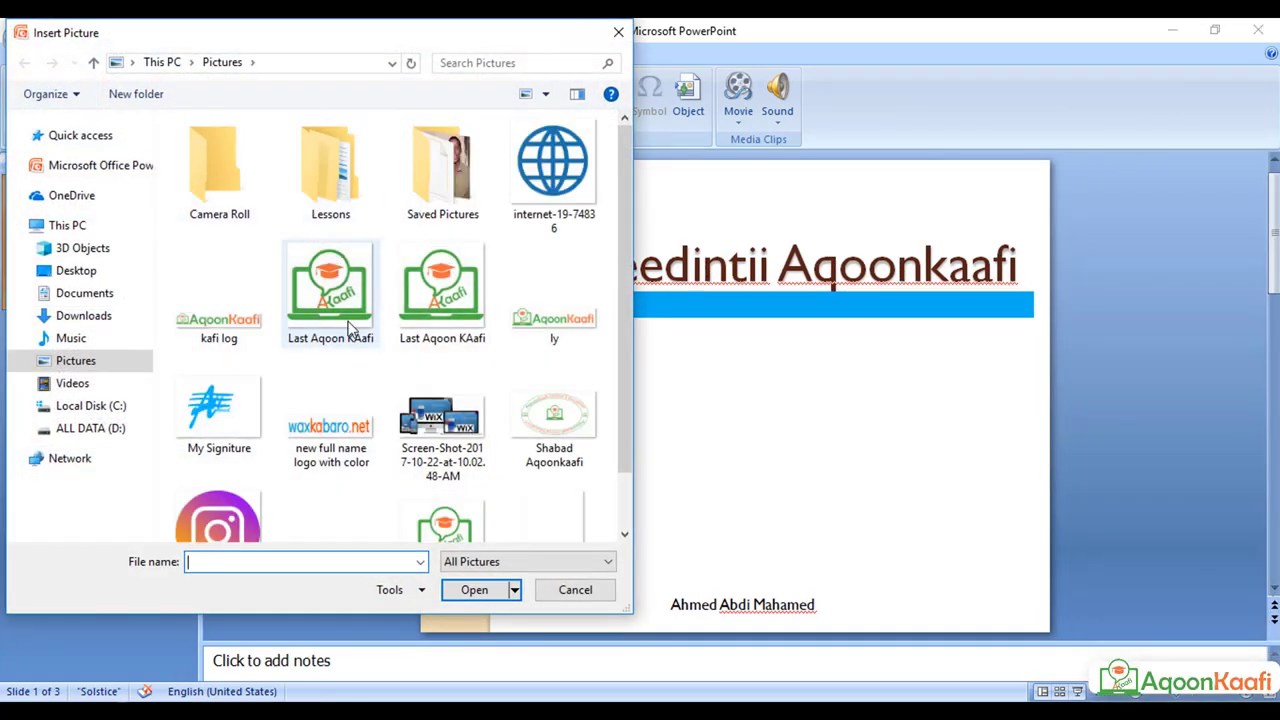
{"action": "left_click", "coordinate": [240, 340]}
{"action": "left_click", "coordinate": [474, 590]}
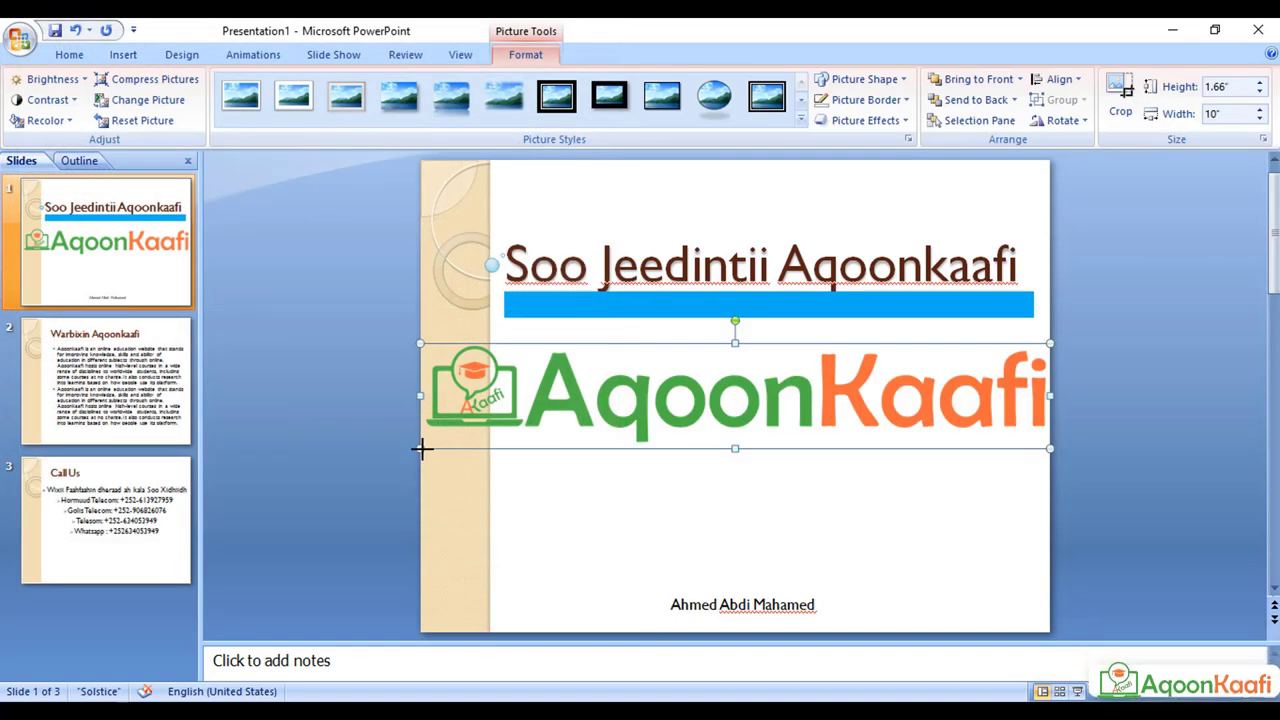
- Resize the AqoonKaafi logo to 1.33" by 8.04" and centre it below the blue bar
{"action": "left_click_drag", "start_coordinate": [421, 450], "coordinate": [640, 415]}
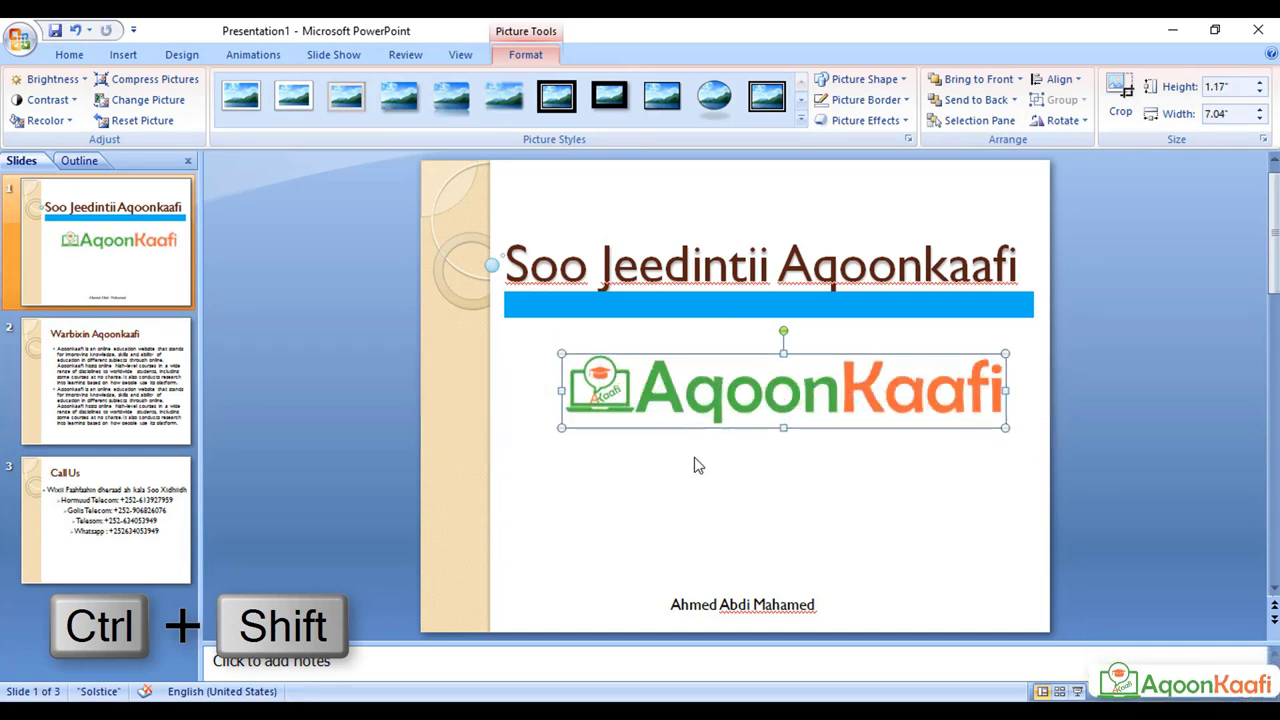
{"action": "left_click_drag", "start_coordinate": [1017, 434], "coordinate": [1011, 430]}
{"action": "left_click_drag", "start_coordinate": [894, 414], "coordinate": [862, 411]}
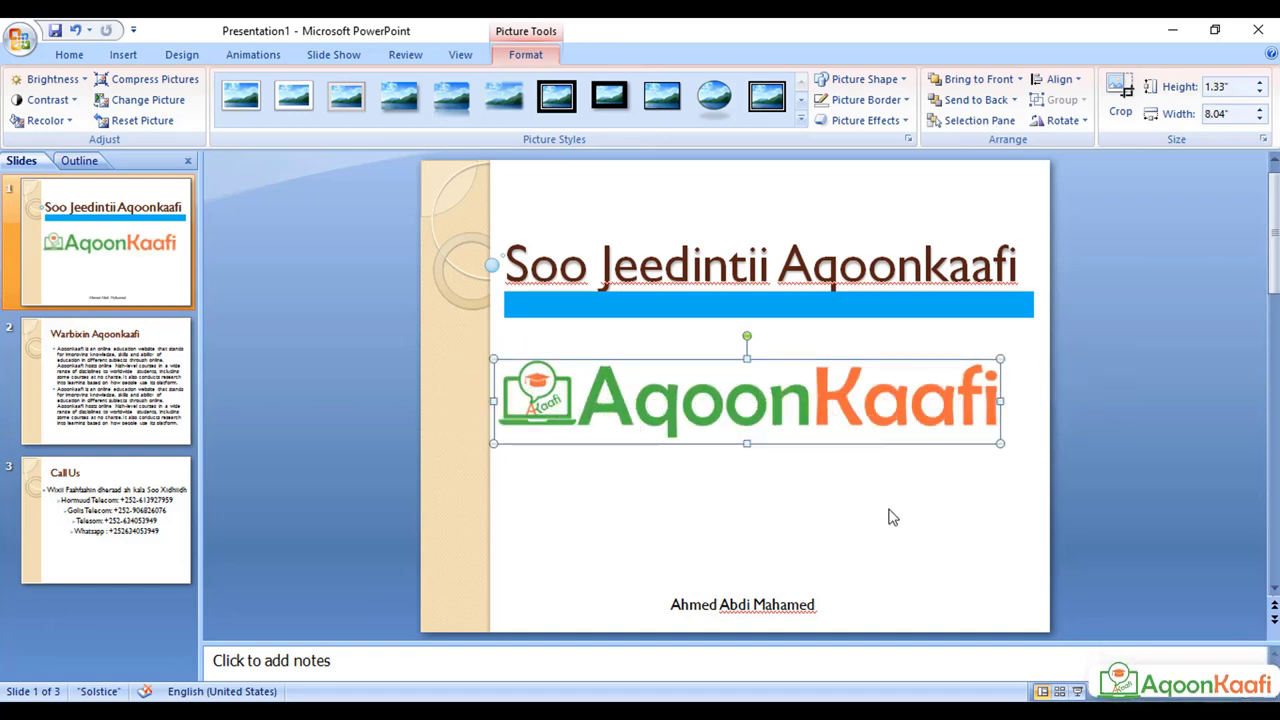
{"action": "left_click", "coordinate": [786, 495]}
{"action": "left_click_drag", "start_coordinate": [636, 419], "coordinate": [647, 421]}
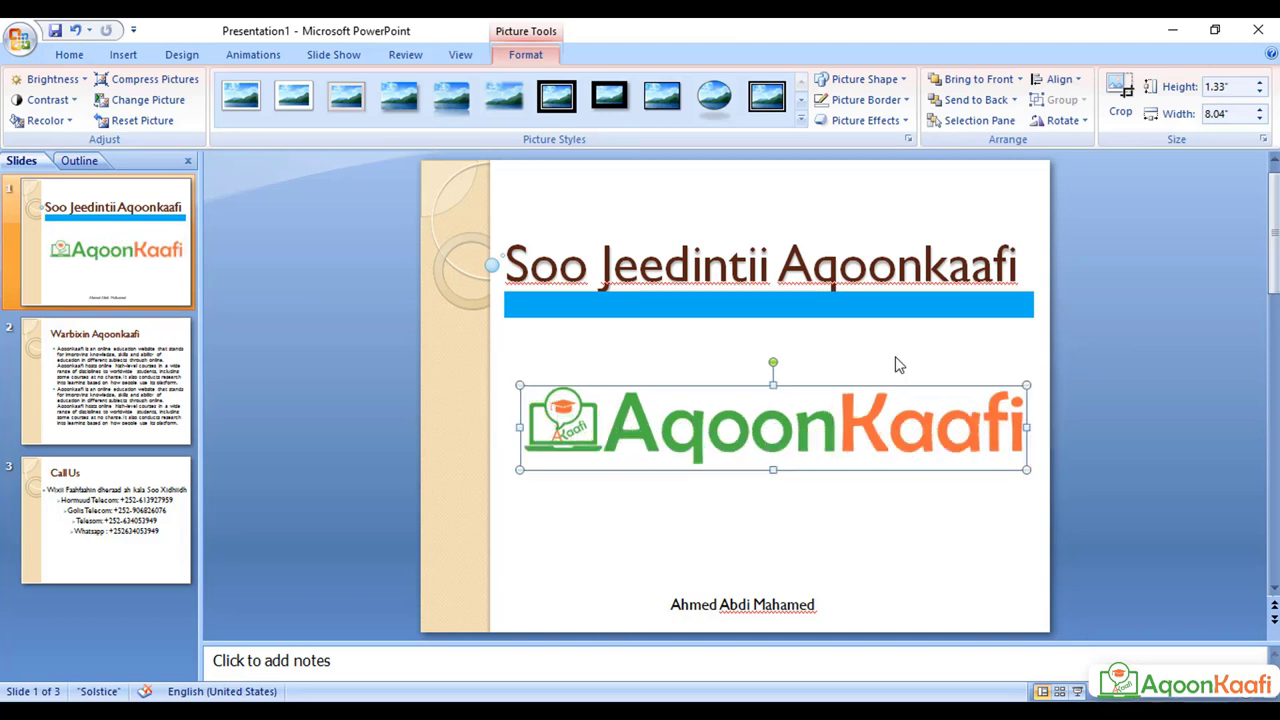